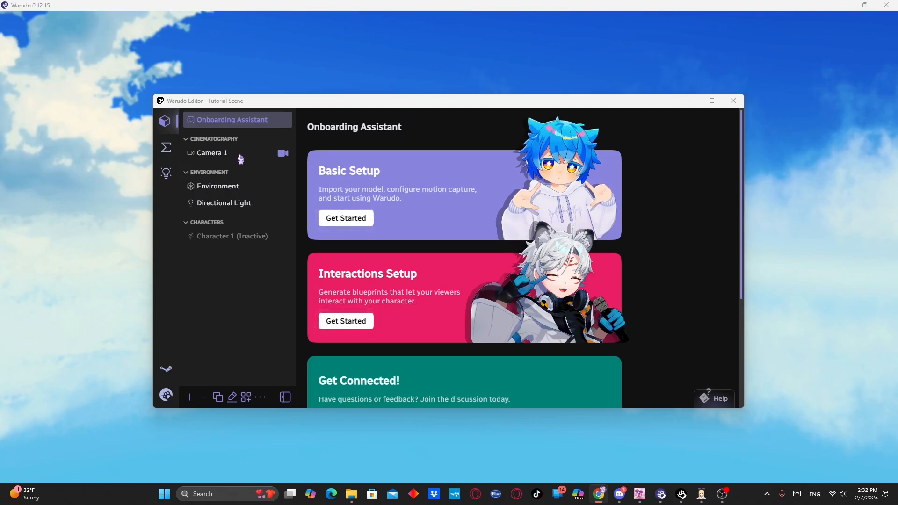
pyautogui.moveTo(254, 100); pyautogui.dragTo(264, 106)
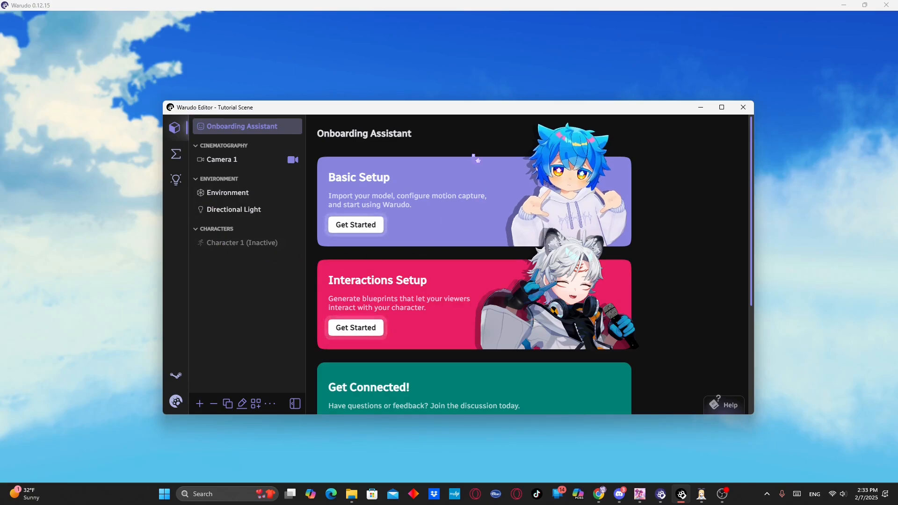
pyautogui.moveTo(484, 113)
pyautogui.mouseDown()
pyautogui.moveTo(492, 235)
pyautogui.moveTo(484, 140)
pyautogui.moveTo(497, 118)
pyautogui.mouseUp()
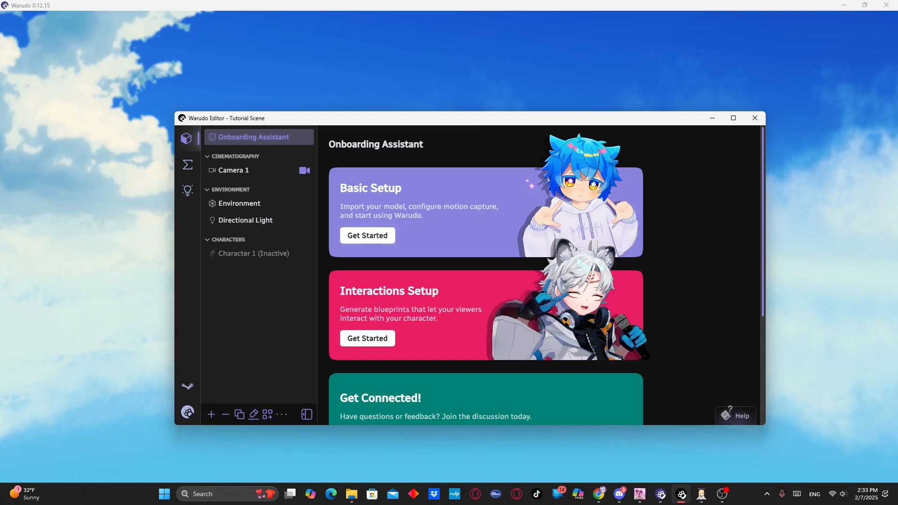
pyautogui.moveTo(542, 123); pyautogui.dragTo(549, 105)
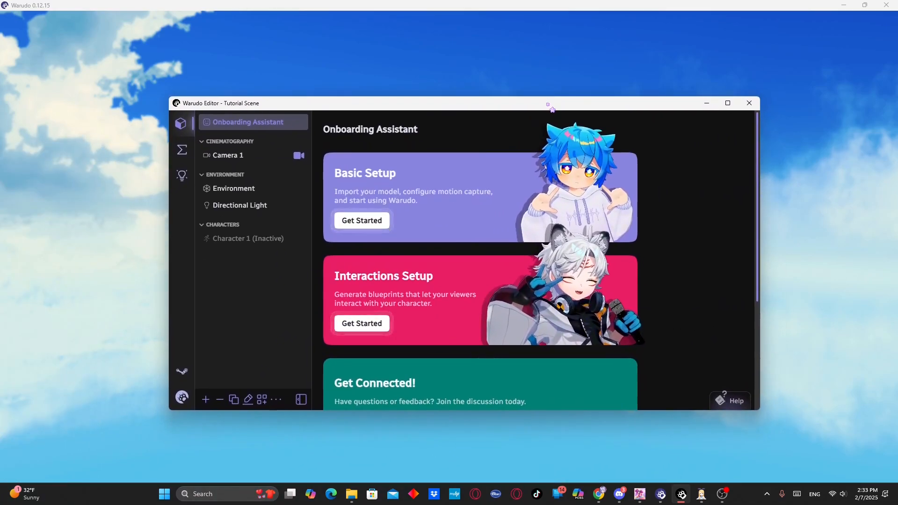
pyautogui.moveTo(551, 108); pyautogui.dragTo(510, 125)
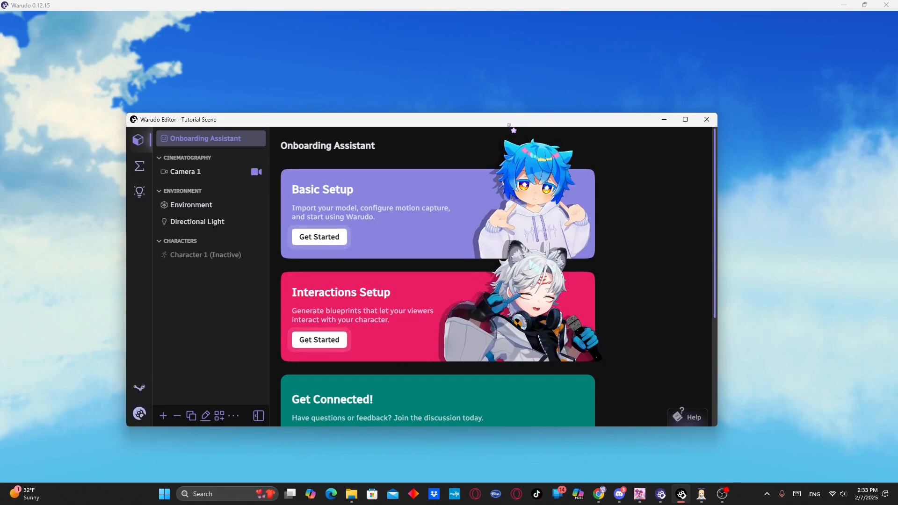
pyautogui.moveTo(509, 120)
pyautogui.mouseDown()
pyautogui.moveTo(39, 151)
pyautogui.moveTo(456, 109)
pyautogui.moveTo(490, 151)
pyautogui.moveTo(511, 137)
pyautogui.moveTo(508, 123)
pyautogui.mouseUp()
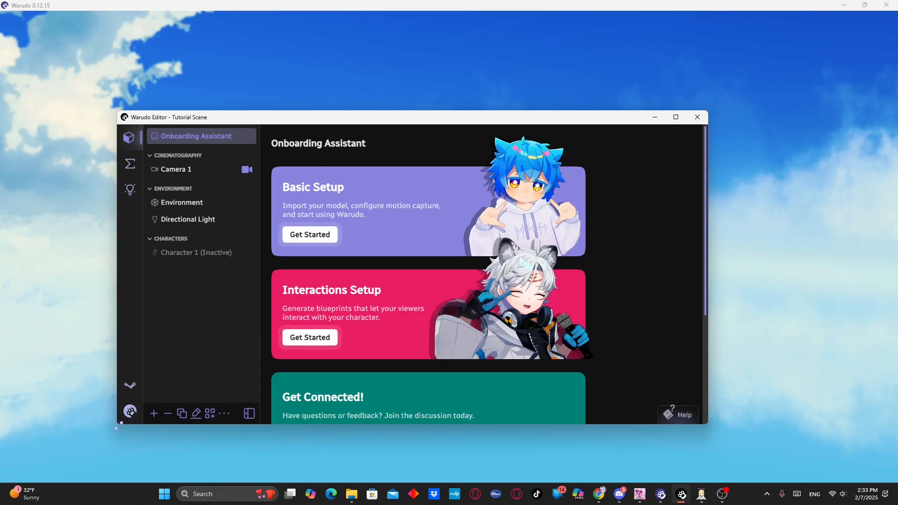
pyautogui.moveTo(119, 423); pyautogui.dragTo(142, 435)
pyautogui.moveTo(581, 119); pyautogui.dragTo(601, 93)
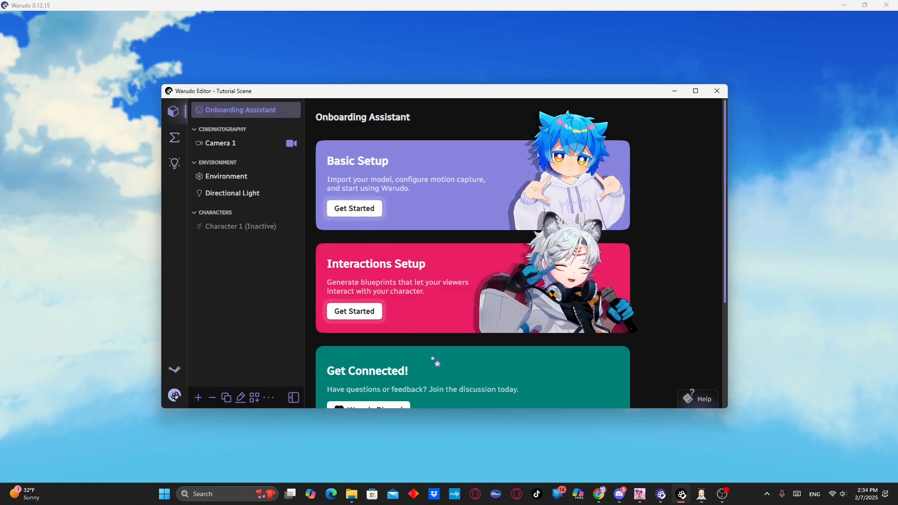
# Start the Basic Setup and browse the gallery of local and Steam Workshop characters
pyautogui.click(355, 208)
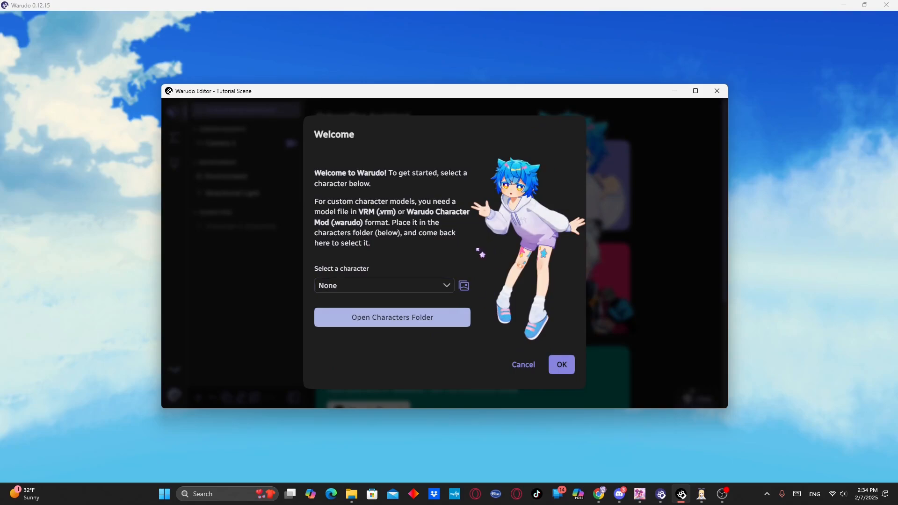
pyautogui.click(464, 291)
pyautogui.scroll(-1, 467, 315)
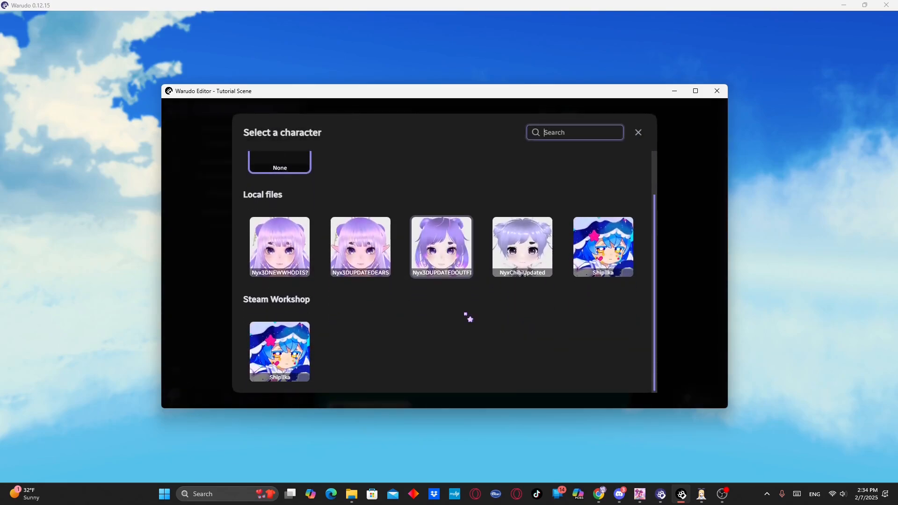
pyautogui.scroll(1, 468, 318)
pyautogui.scroll(-1, 464, 311)
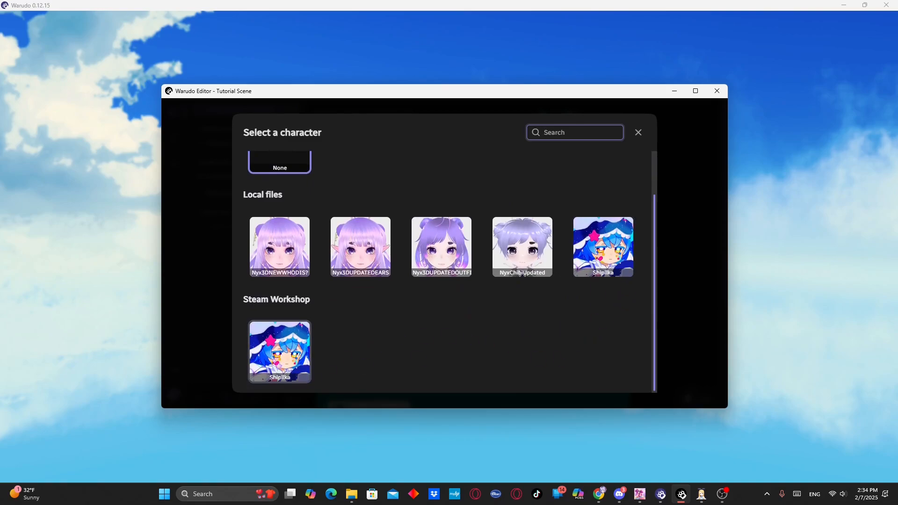
pyautogui.scroll(1, 538, 341)
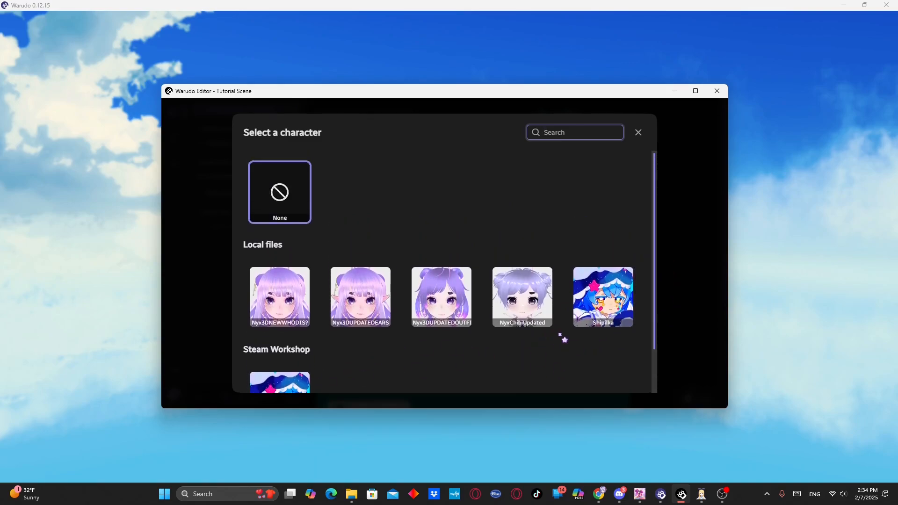
pyautogui.scroll(-1, 563, 297)
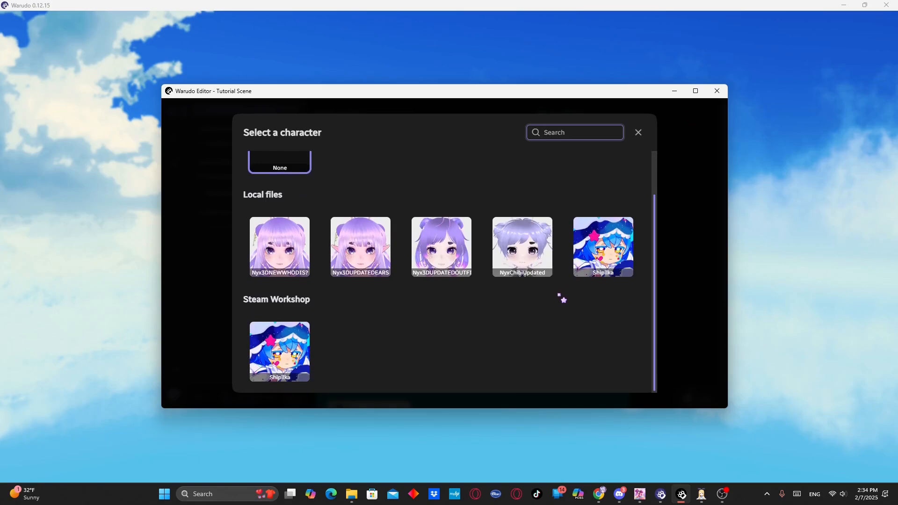
pyautogui.scroll(1, 563, 294)
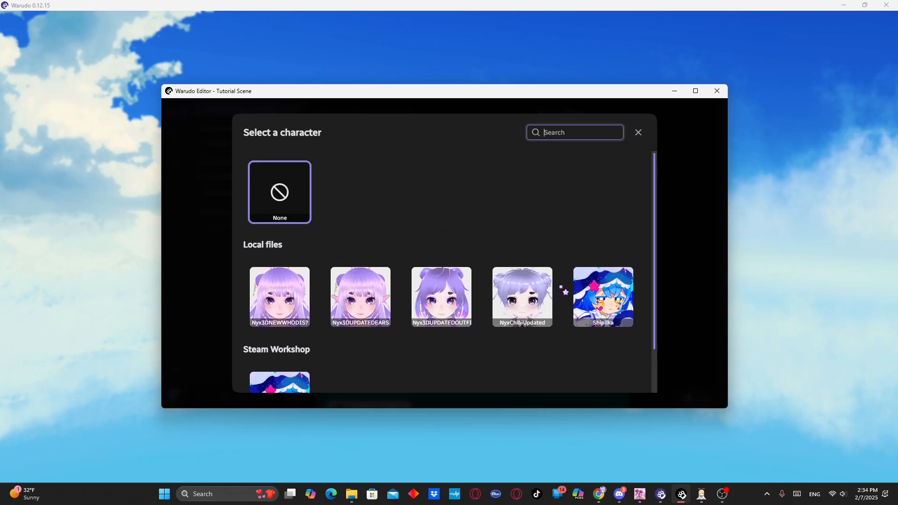
pyautogui.click(638, 134)
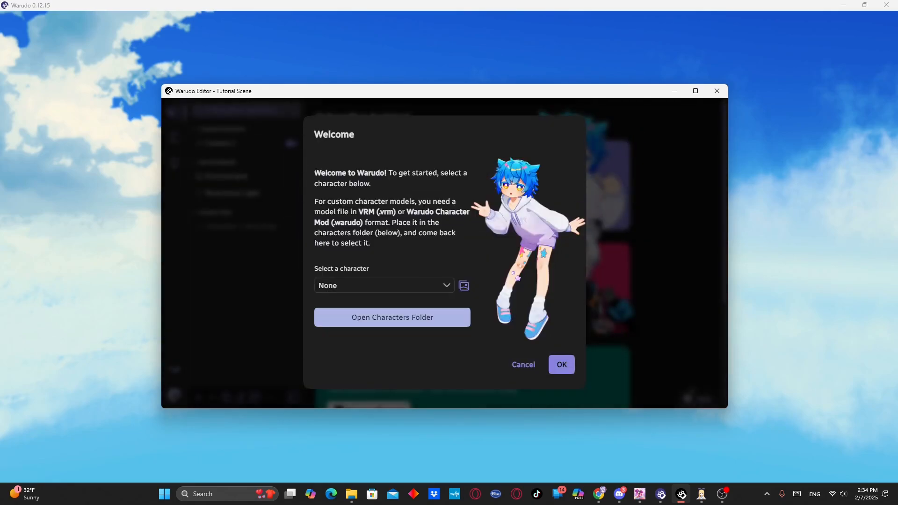
# Open the characters folder from the welcome dialog and examine the model files stored in it
pyautogui.click(423, 321)
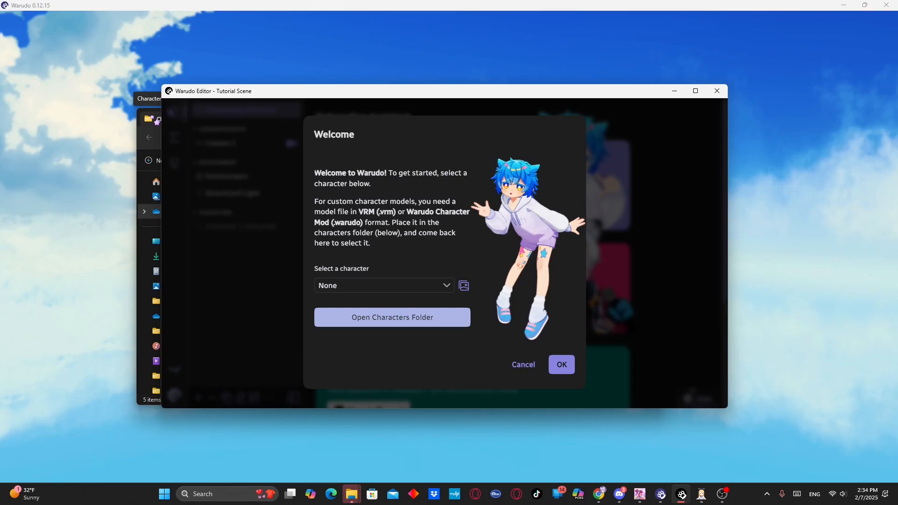
pyautogui.click(156, 120)
pyautogui.moveTo(423, 120); pyautogui.dragTo(467, 114)
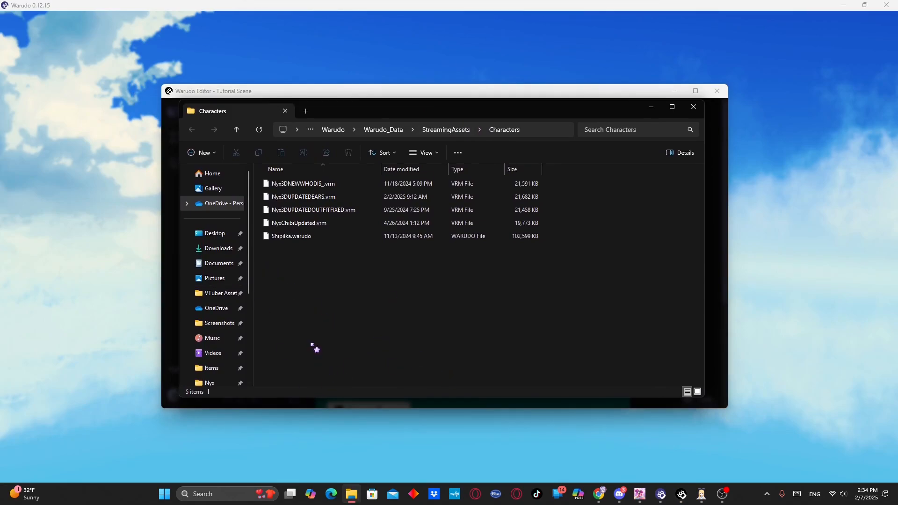
pyautogui.moveTo(443, 120)
pyautogui.mouseDown()
pyautogui.moveTo(463, 116)
pyautogui.moveTo(459, 123)
pyautogui.mouseUp()
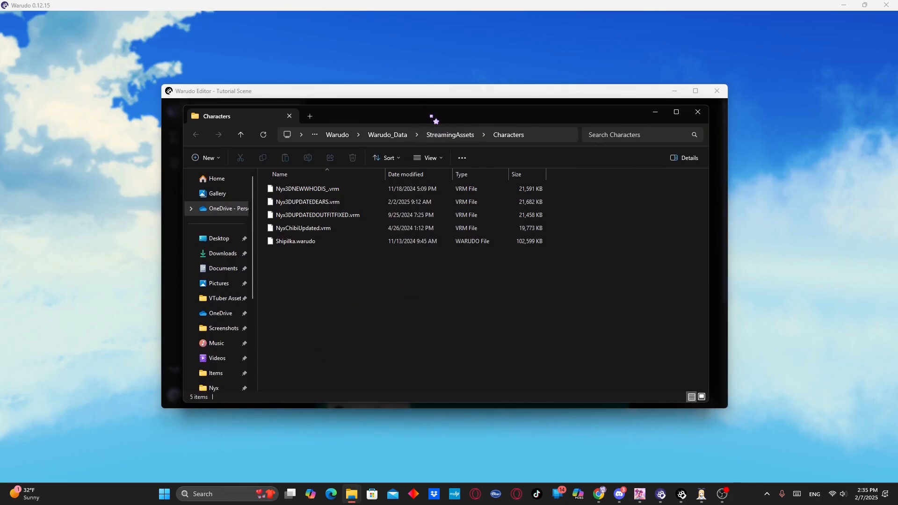
pyautogui.moveTo(435, 118); pyautogui.dragTo(433, 107)
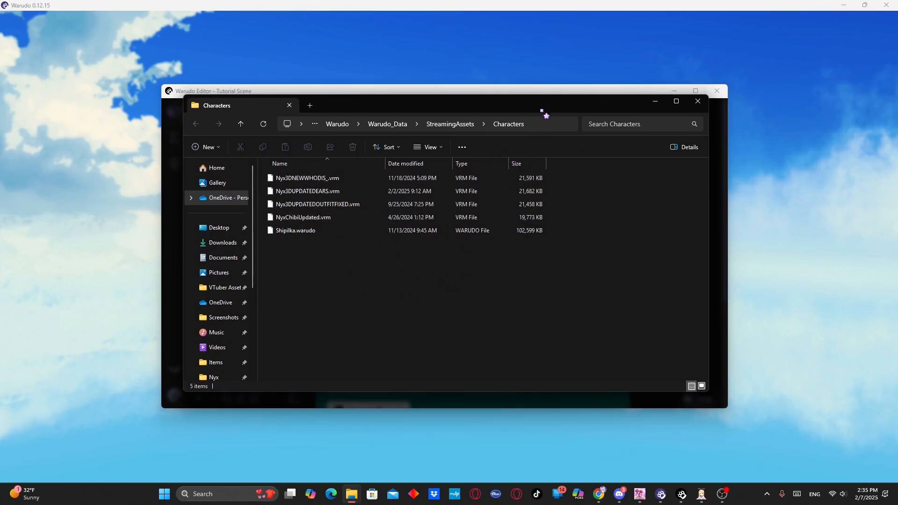
pyautogui.moveTo(547, 112); pyautogui.dragTo(549, 118)
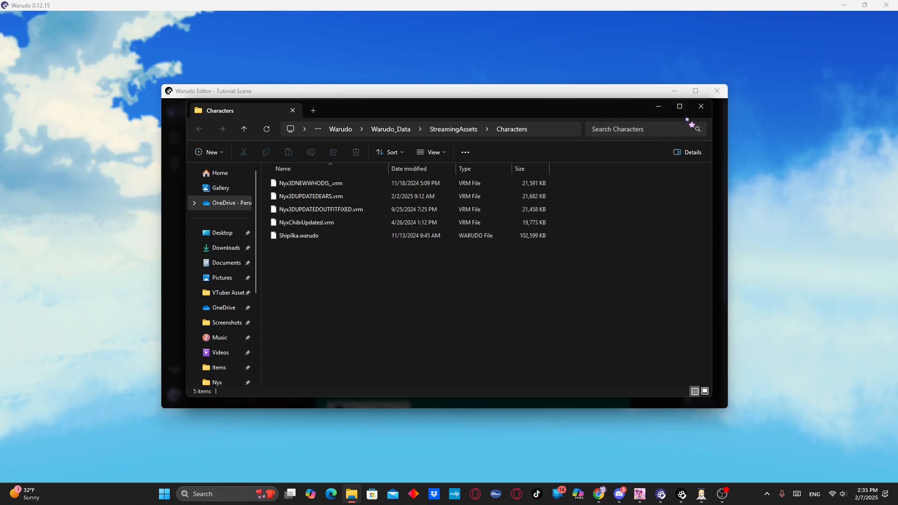
pyautogui.click(659, 106)
# Select the local model Nyx3DUPDATEDEARS as the character and confirm the welcome dialog
pyautogui.click(463, 287)
pyautogui.scroll(-1, 361, 288)
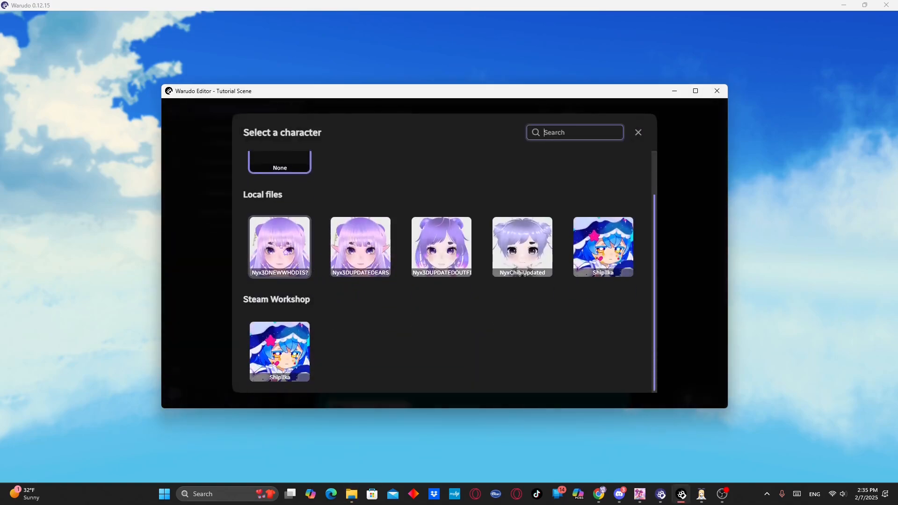
pyautogui.click(363, 290)
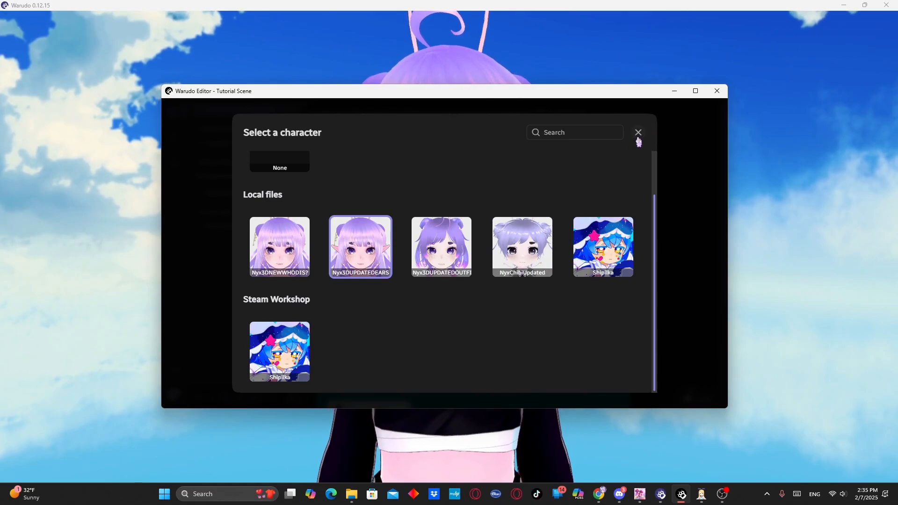
pyautogui.click(638, 134)
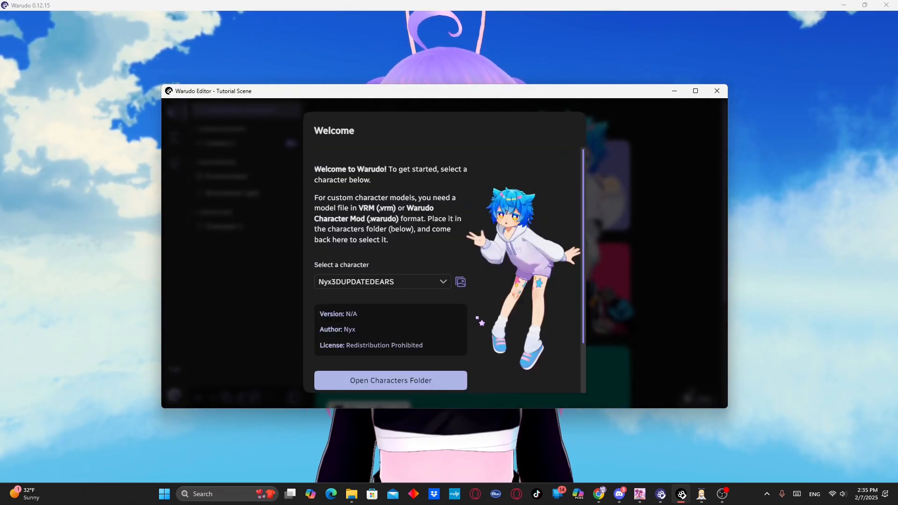
pyautogui.scroll(-2, 478, 323)
pyautogui.scroll(2, 523, 313)
pyautogui.moveTo(609, 94)
pyautogui.mouseDown()
pyautogui.moveTo(63, 154)
pyautogui.moveTo(29, 117)
pyautogui.moveTo(440, 145)
pyautogui.moveTo(598, 95)
pyautogui.mouseUp()
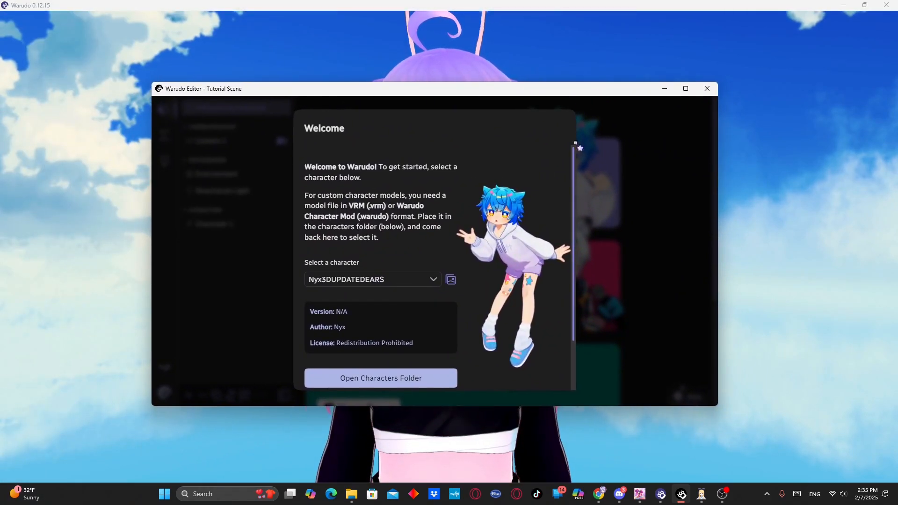
pyautogui.scroll(-1, 507, 345)
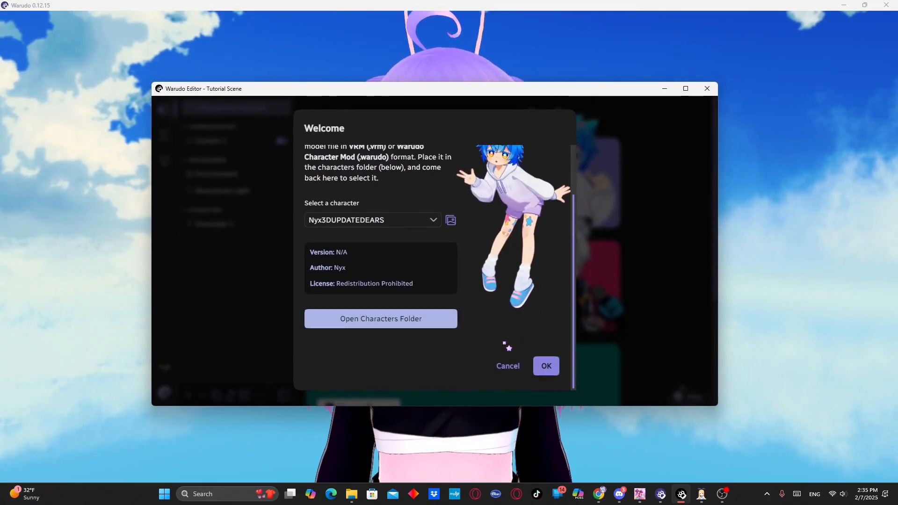
pyautogui.click(546, 367)
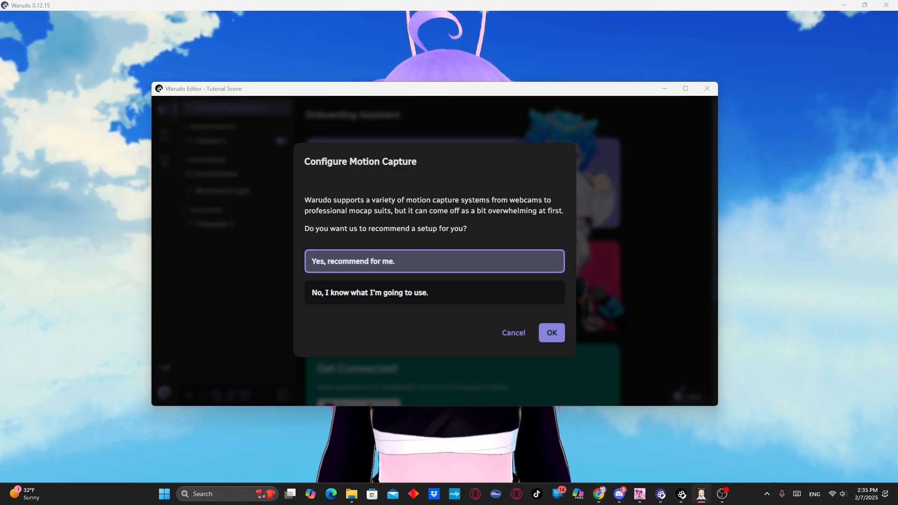
# Bring XR Animator on screen beside the editor and finish its VMC protocol setup with the 3D avatar hidden
pyautogui.moveTo(0, 213); pyautogui.dragTo(560, 213)
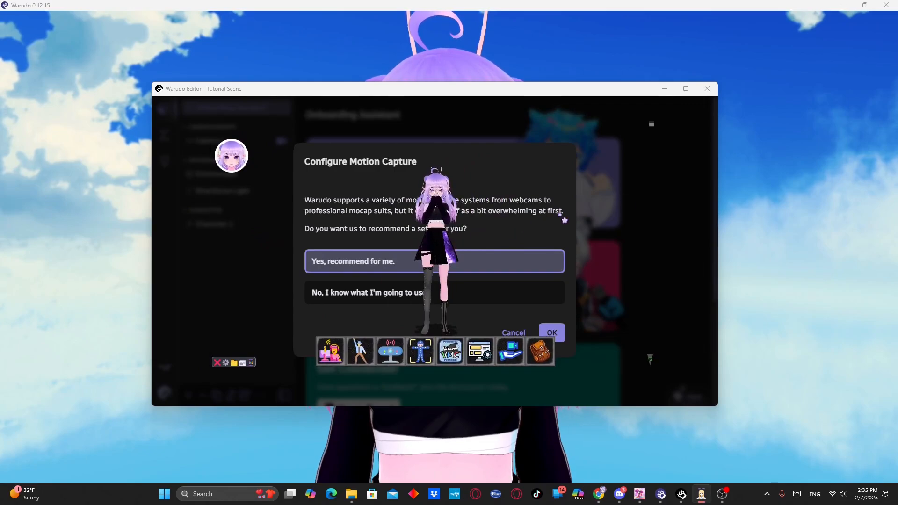
pyautogui.moveTo(567, 218); pyautogui.dragTo(750, 259)
pyautogui.moveTo(582, 93); pyautogui.dragTo(442, 46)
pyautogui.moveTo(395, 213); pyautogui.dragTo(424, 202)
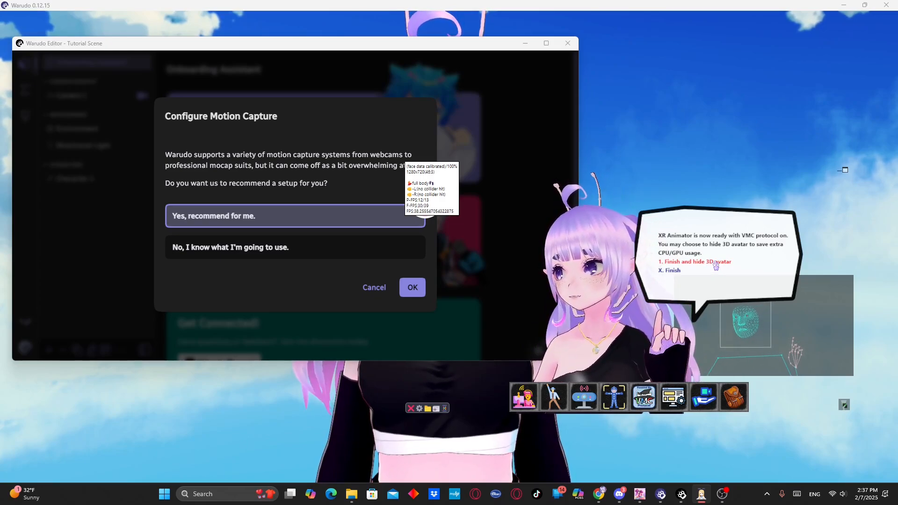
pyautogui.click(716, 265)
pyautogui.moveTo(609, 299); pyautogui.dragTo(0, 259)
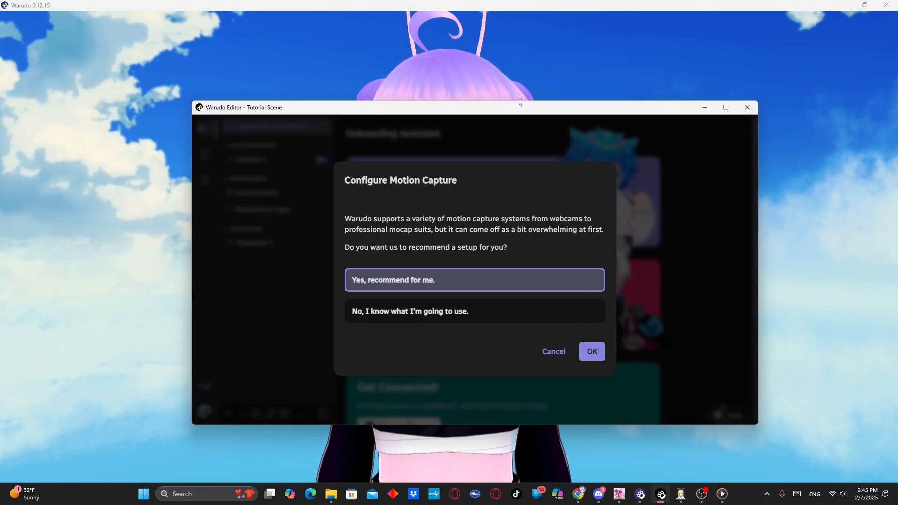
# Decline the recommended motion capture setup by choosing "No, I know what I'm going to use." and confirm
pyautogui.moveTo(497, 114)
pyautogui.mouseDown()
pyautogui.moveTo(519, 110)
pyautogui.moveTo(511, 122)
pyautogui.moveTo(492, 122)
pyautogui.mouseUp()
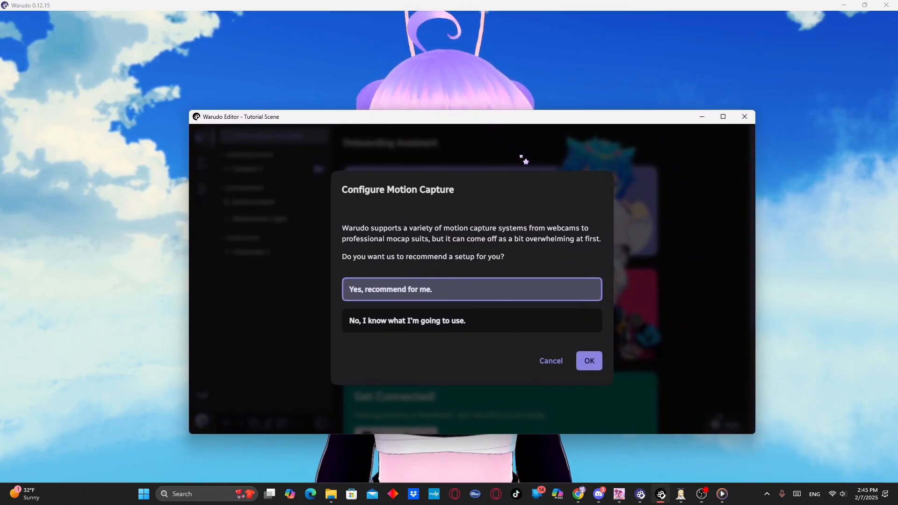
pyautogui.click(445, 324)
pyautogui.click(589, 361)
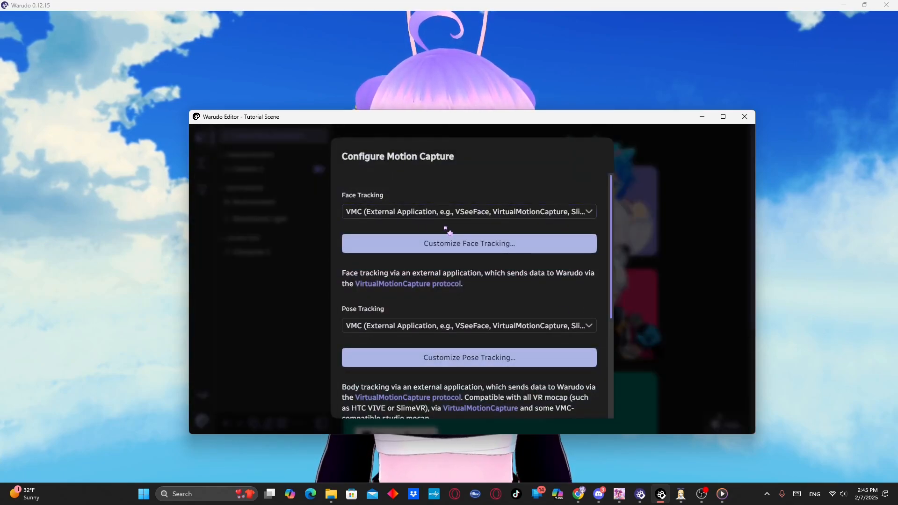
# Examine the available face tracking systems, keeping VMC (External Application) as the choice
pyautogui.click(471, 214)
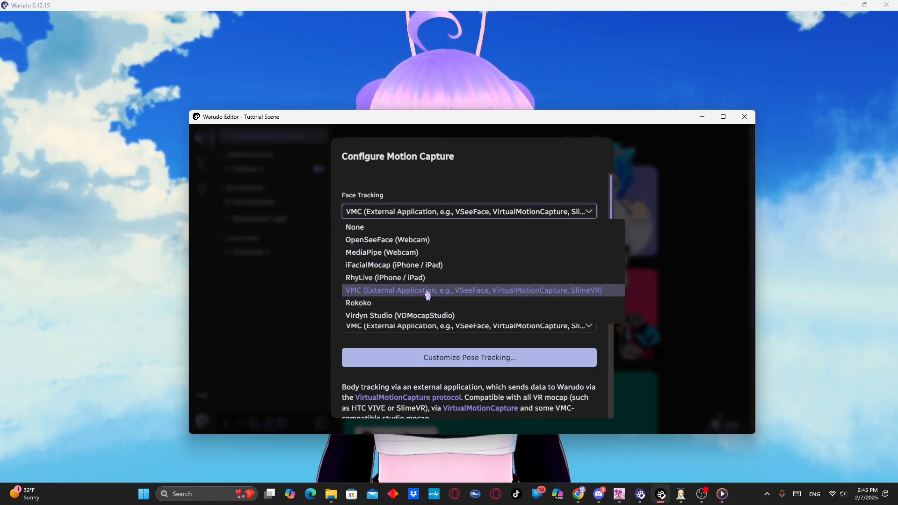
pyautogui.click(545, 209)
pyautogui.click(524, 211)
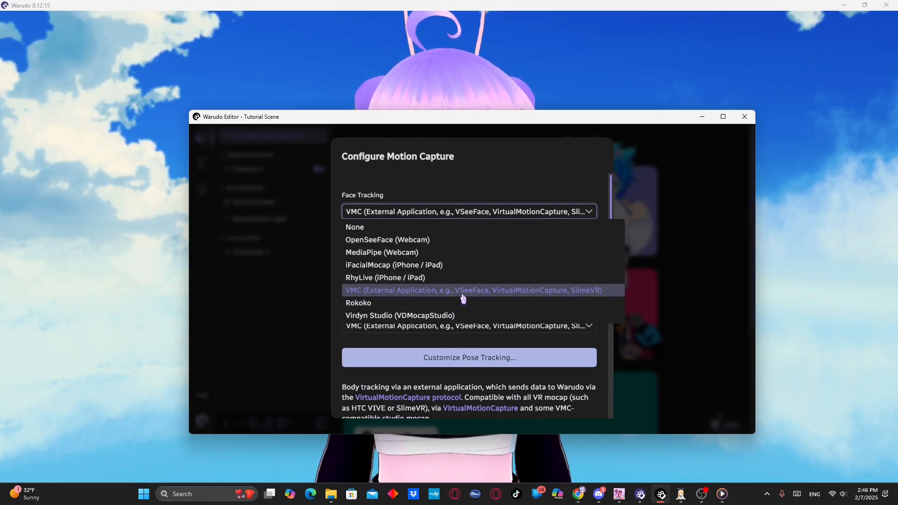
pyautogui.click(531, 213)
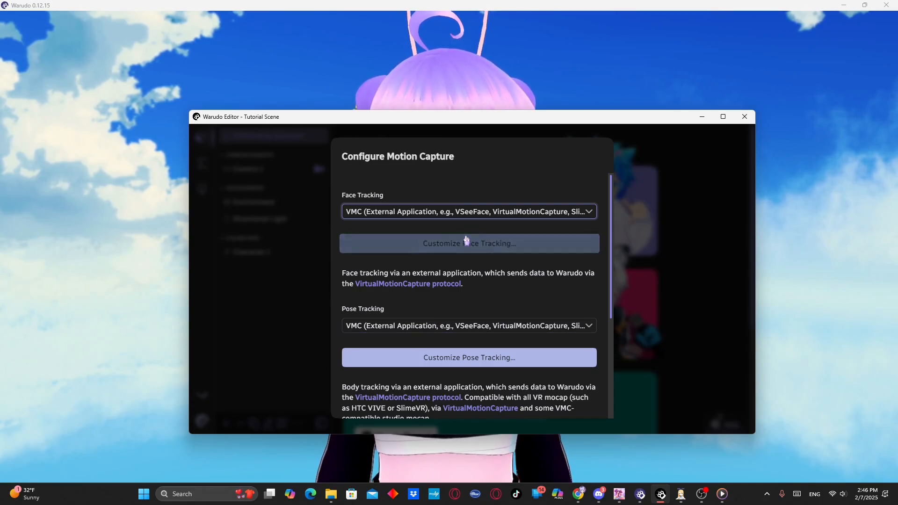
# Open the face tracking customization and set Enable Head and Body Movements to No
pyautogui.click(450, 252)
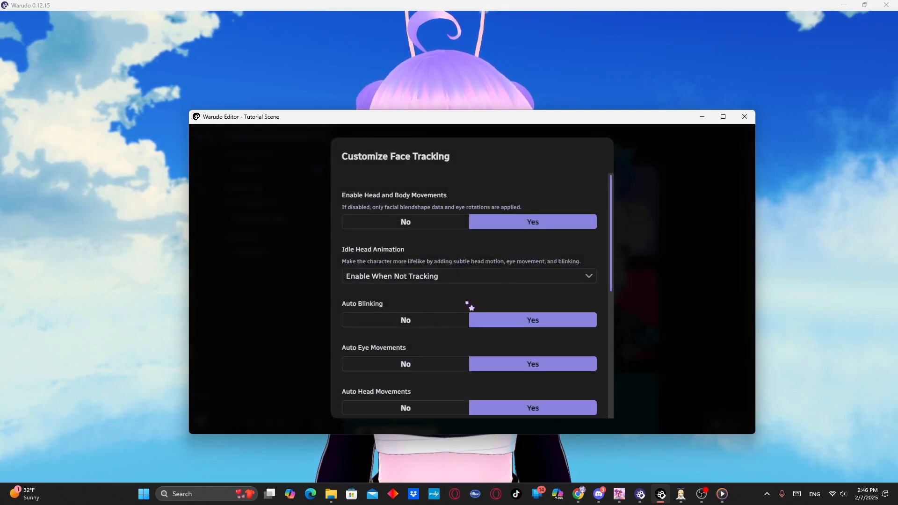
pyautogui.scroll(-1, 424, 306)
pyautogui.scroll(1, 425, 305)
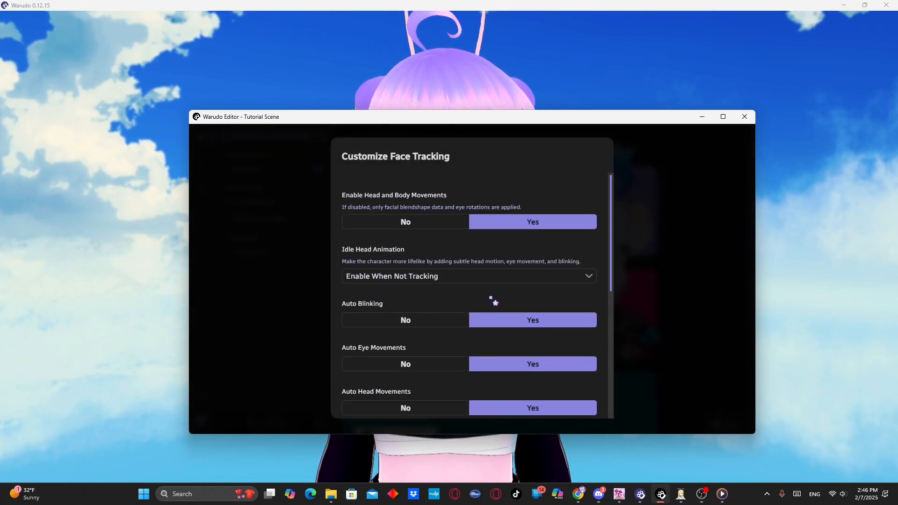
pyautogui.click(422, 225)
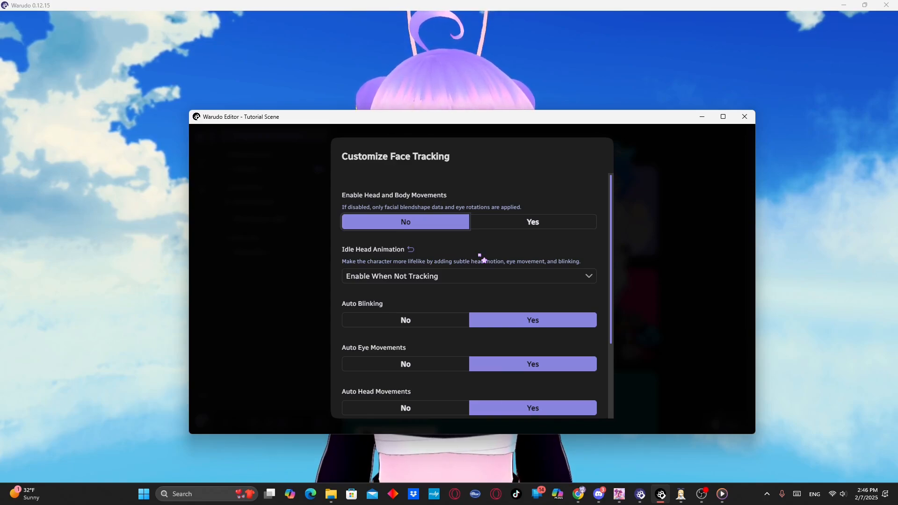
# Review the face tracking options and the Idle Head Animation choices, keeping Enable When Not Tracking
pyautogui.scroll(-3, 477, 261)
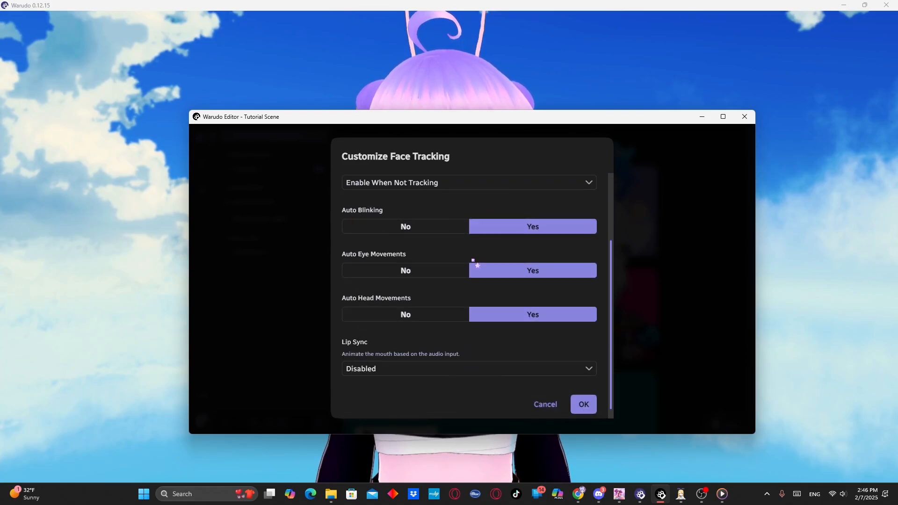
pyautogui.scroll(2, 482, 248)
pyautogui.scroll(2, 492, 229)
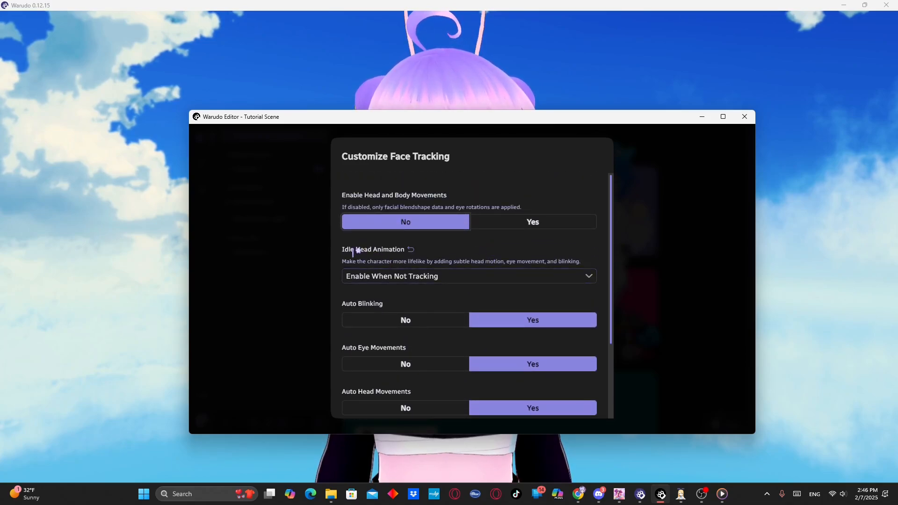
pyautogui.click(458, 278)
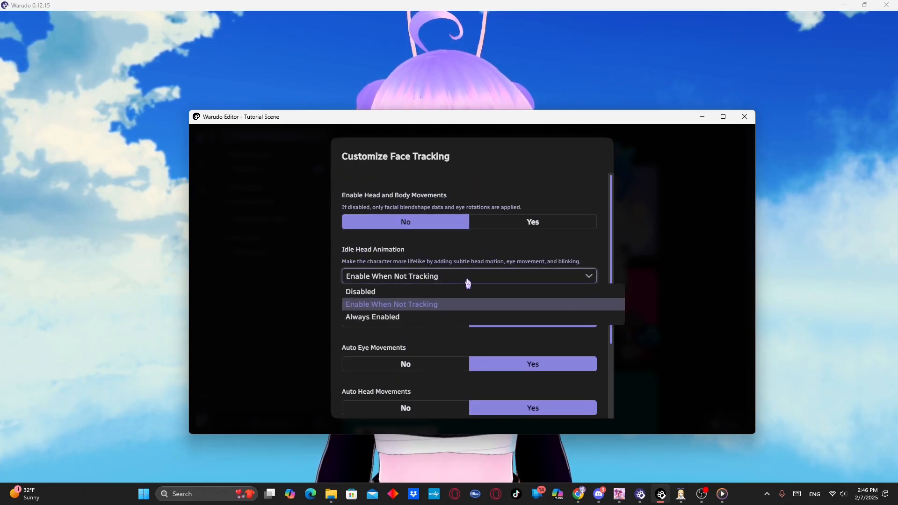
pyautogui.click(465, 278)
pyautogui.scroll(-2, 465, 277)
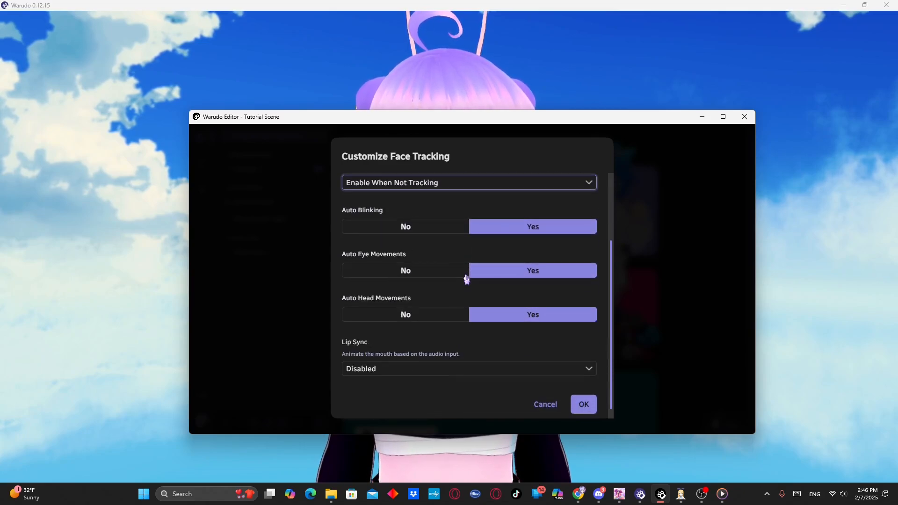
# Set Auto Blinking, Auto Eye Movements and Auto Head Movements to No and confirm the face tracking customization
pyautogui.click(427, 229)
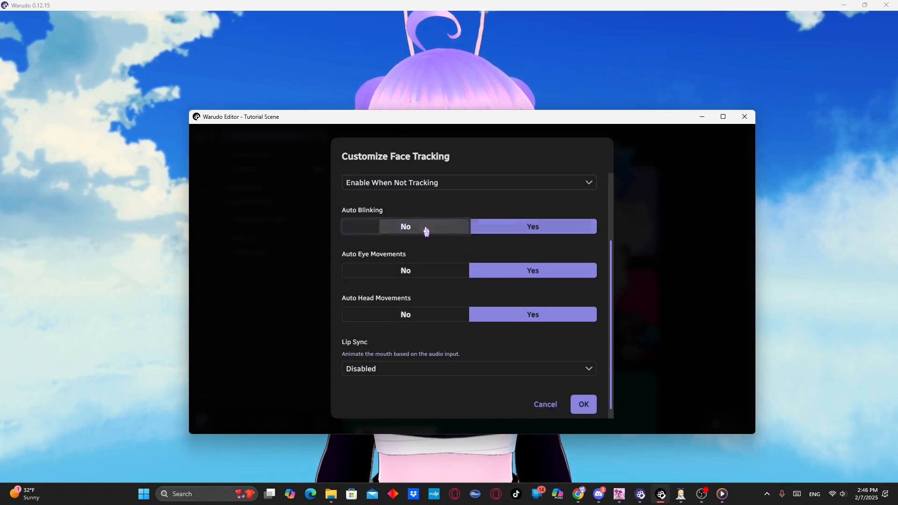
pyautogui.click(428, 273)
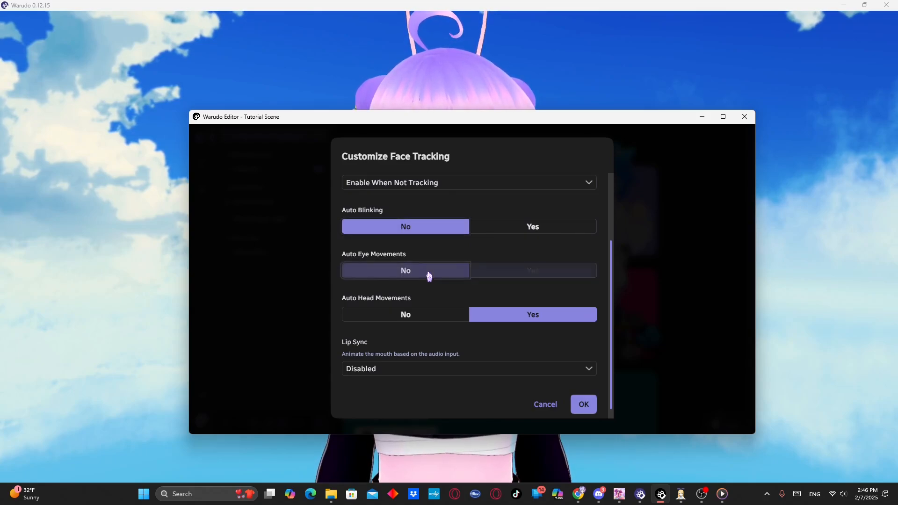
pyautogui.click(421, 321)
pyautogui.scroll(3, 455, 334)
pyautogui.scroll(-3, 454, 333)
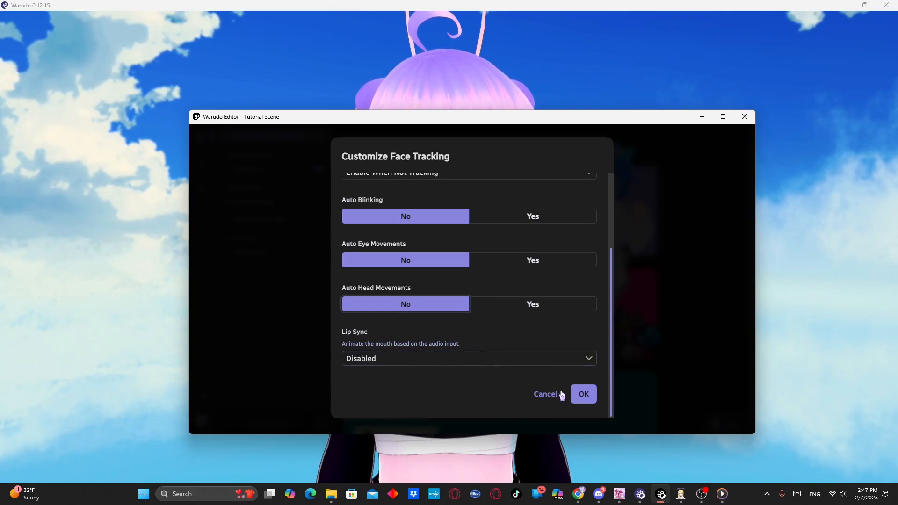
pyautogui.click(584, 399)
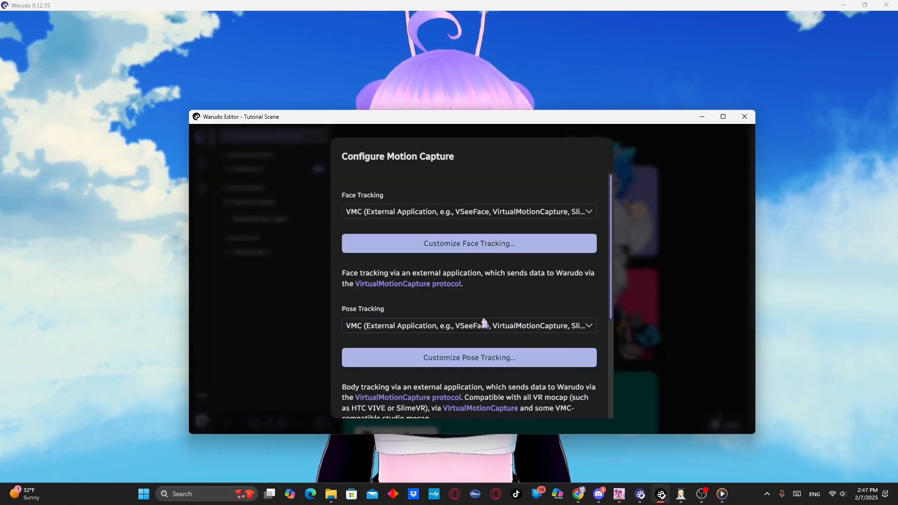
# Open the pose tracking customization, keeping Track Full Body at Yes, Mirrored Tracking at No and the port at 39,539
pyautogui.scroll(-2, 486, 299)
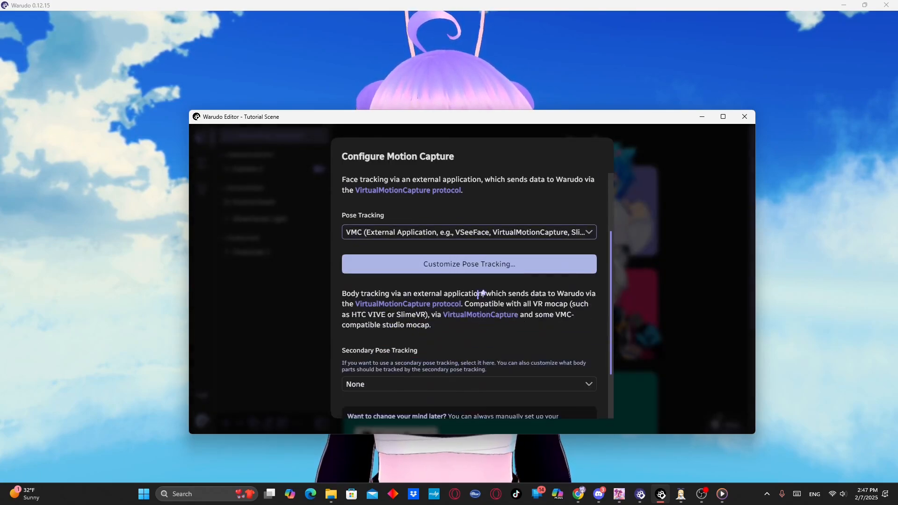
pyautogui.click(467, 266)
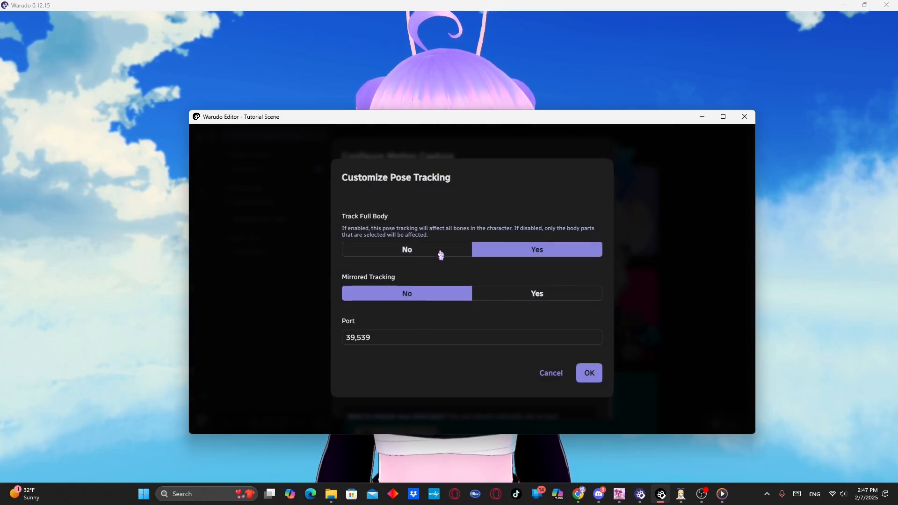
pyautogui.click(535, 252)
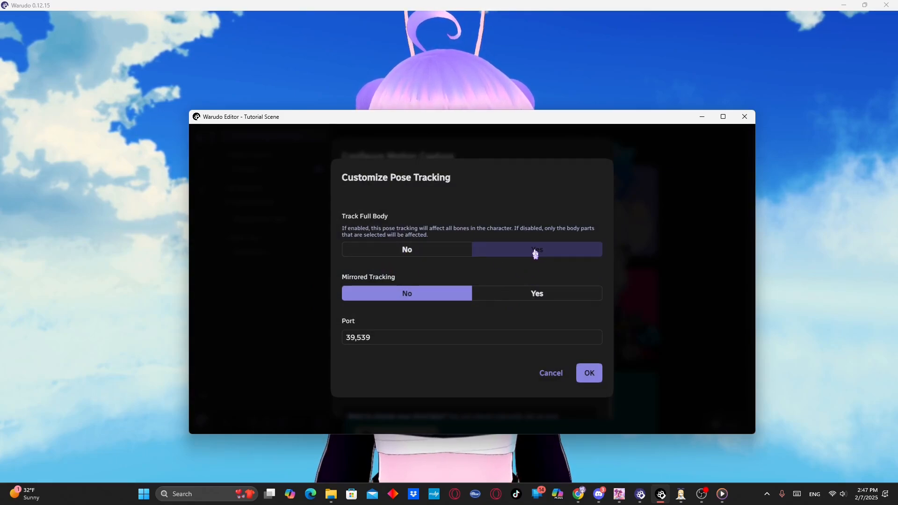
pyautogui.click(381, 339)
pyautogui.click(425, 298)
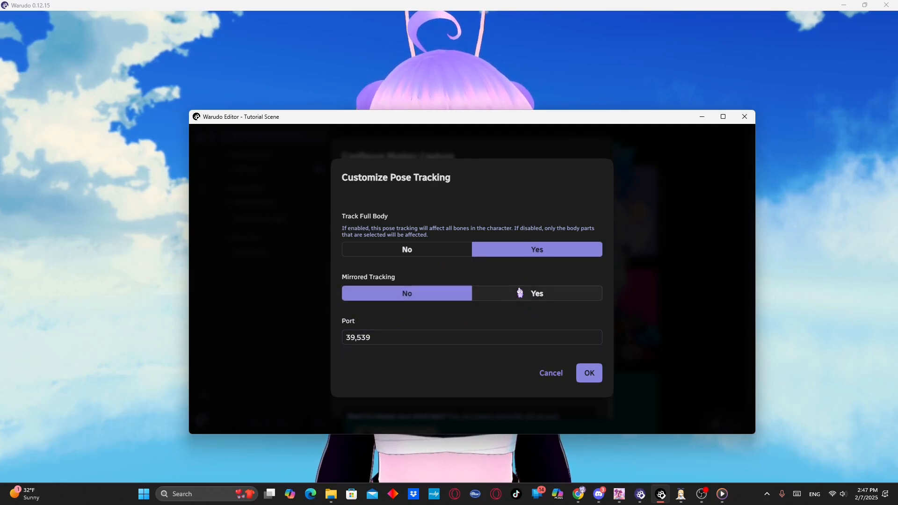
pyautogui.click(364, 337)
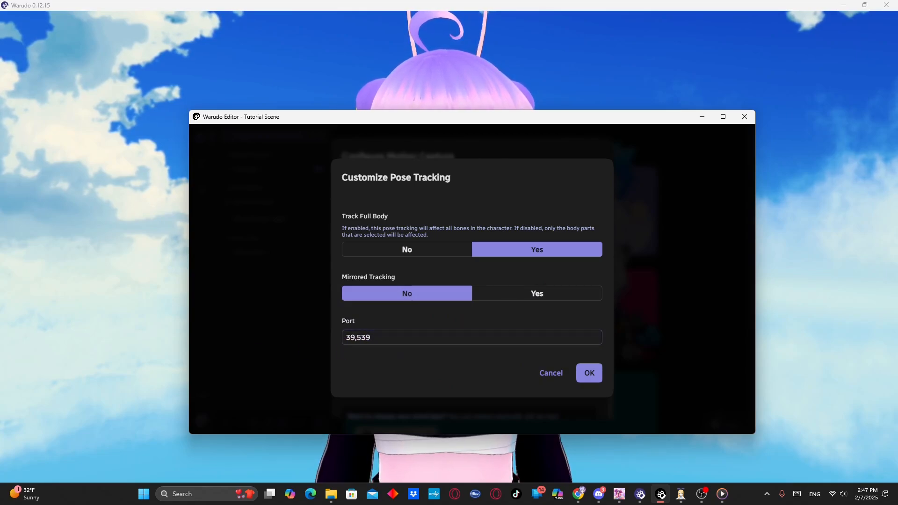
# Bring XR Animator on screen beside the editor and compare its VMC port with the pose tracking port
pyautogui.moveTo(0, 266); pyautogui.dragTo(550, 243)
pyautogui.moveTo(681, 121); pyautogui.dragTo(784, 137)
pyautogui.moveTo(404, 109); pyautogui.dragTo(358, 102)
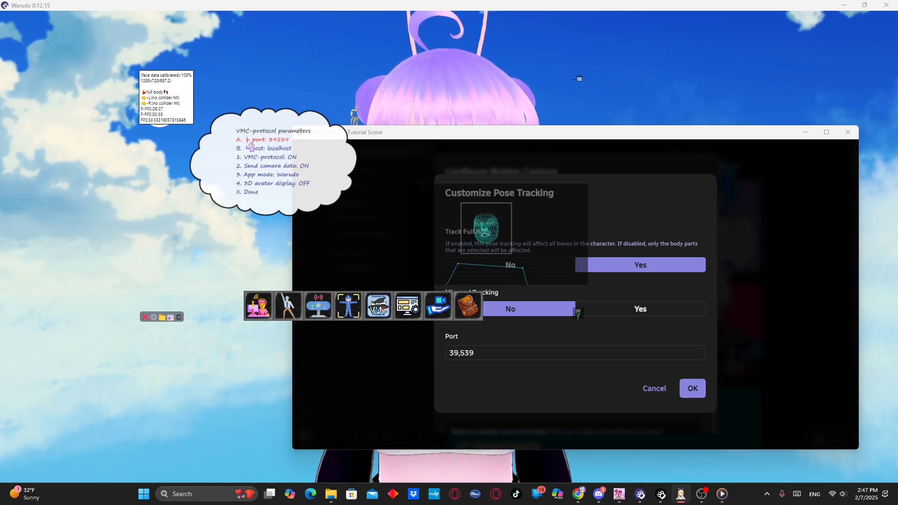
pyautogui.click(705, 139)
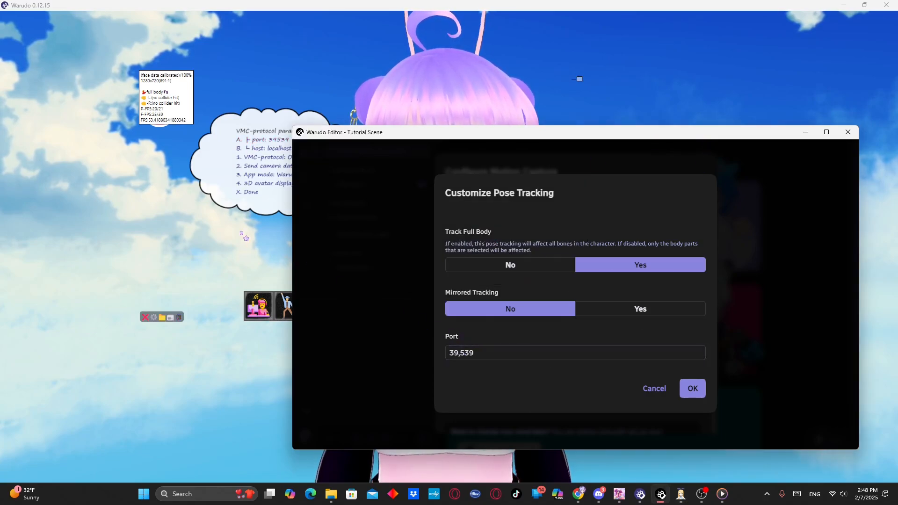
pyautogui.click(459, 205)
pyautogui.moveTo(459, 205); pyautogui.dragTo(395, 171)
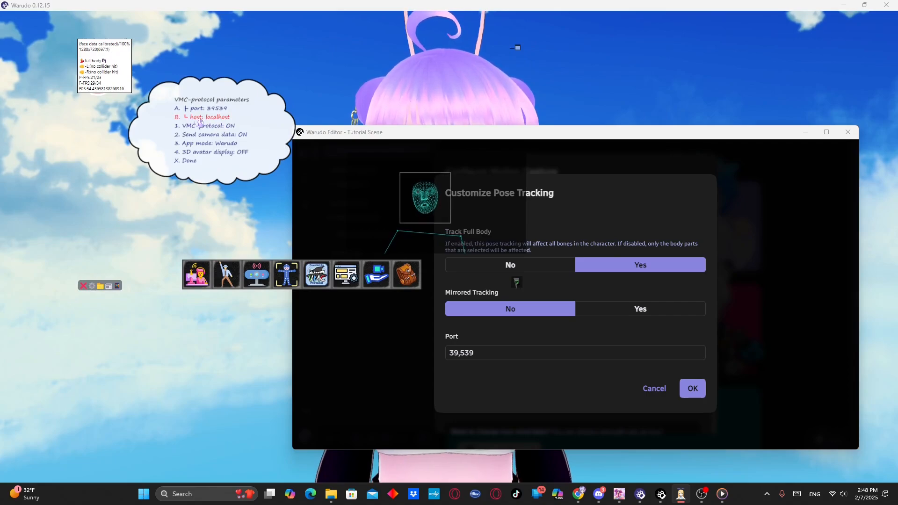
# Cycle XR Animator's VMC app mode through its choices back to Warudo, and move XR Animator off screen
pyautogui.moveTo(223, 126)
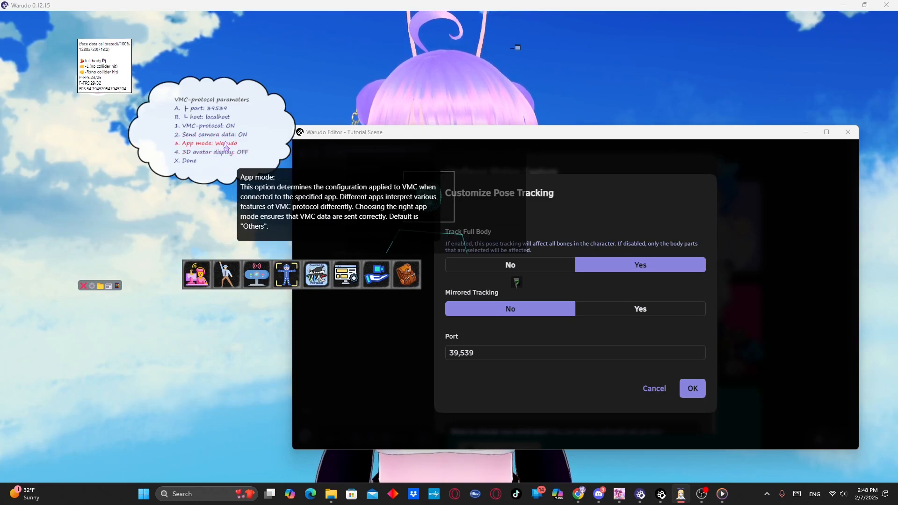
pyautogui.click(226, 146)
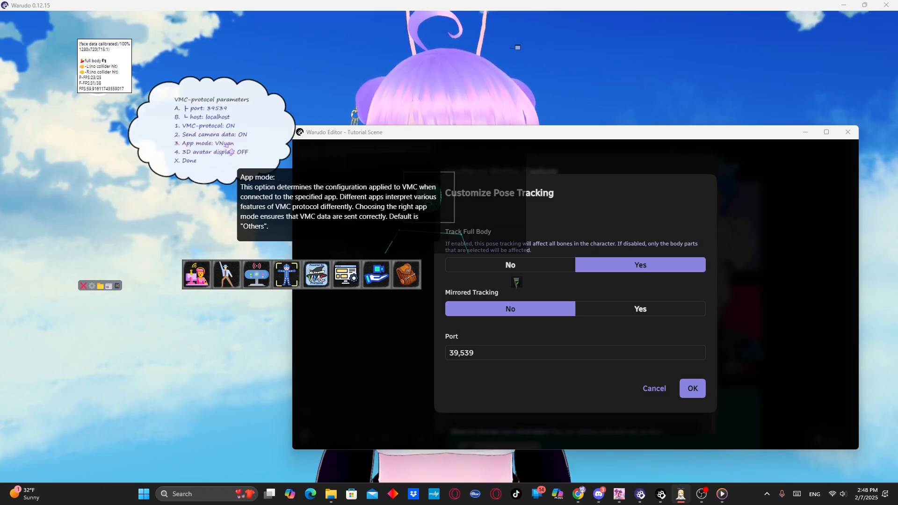
pyautogui.click(228, 146)
pyautogui.click(229, 146)
pyautogui.click(224, 148)
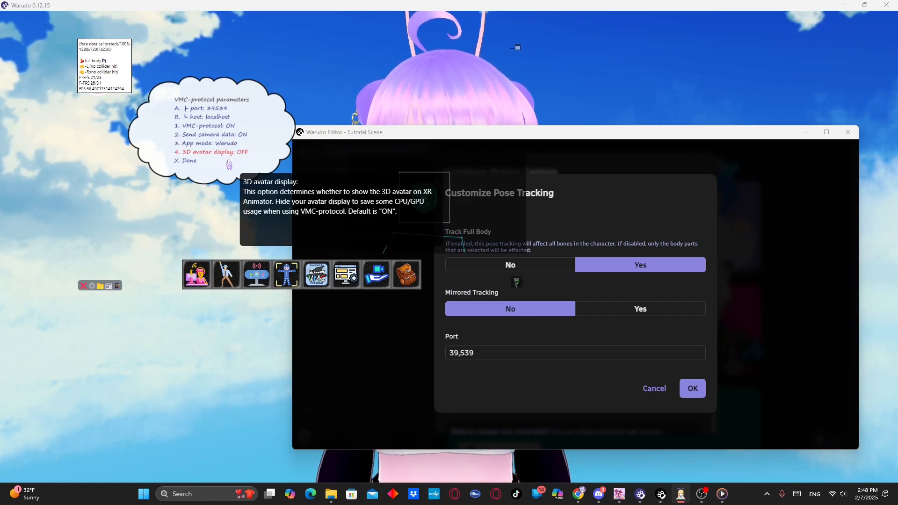
pyautogui.moveTo(246, 213); pyautogui.dragTo(0, 237)
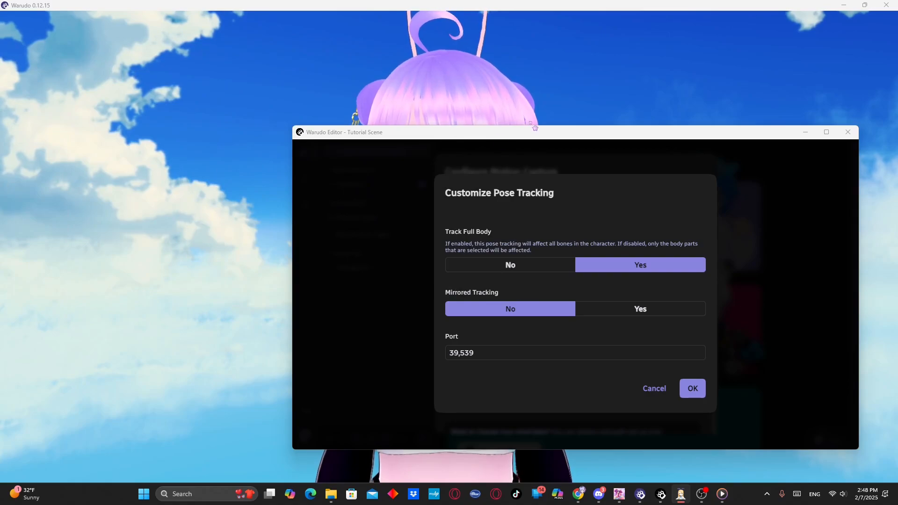
# Recenter the editor window over the scene and confirm the pose tracking customization
pyautogui.moveTo(545, 137); pyautogui.dragTo(422, 77)
pyautogui.click(423, 295)
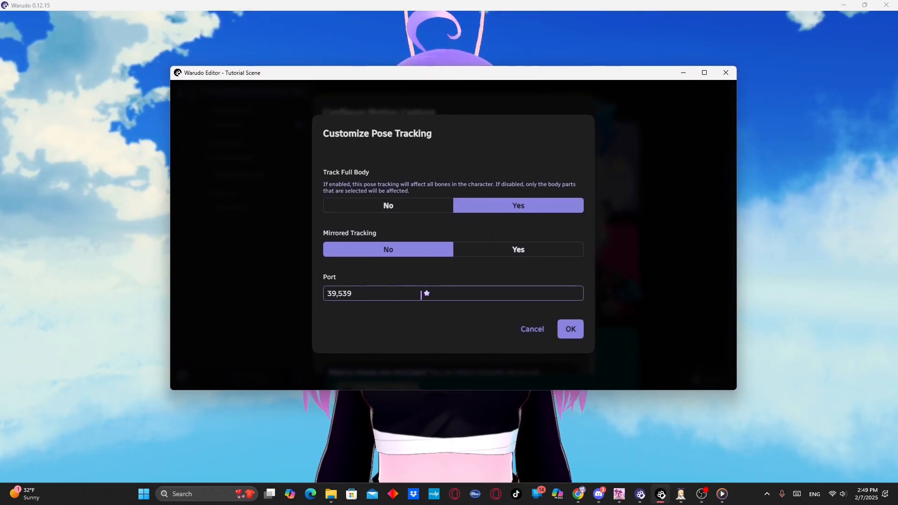
pyautogui.click(572, 330)
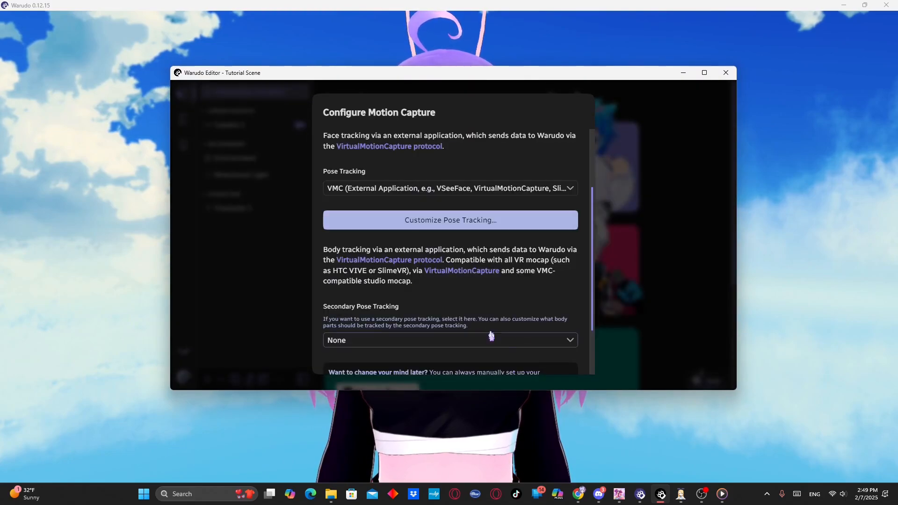
# Check the Secondary Pose Tracking choices, keep it at None, and confirm the motion capture configuration
pyautogui.scroll(-3, 472, 313)
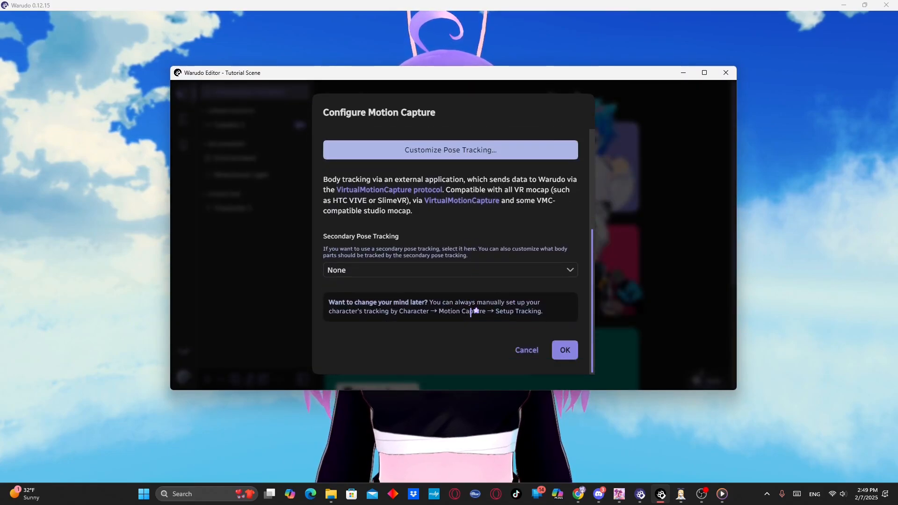
pyautogui.click(476, 270)
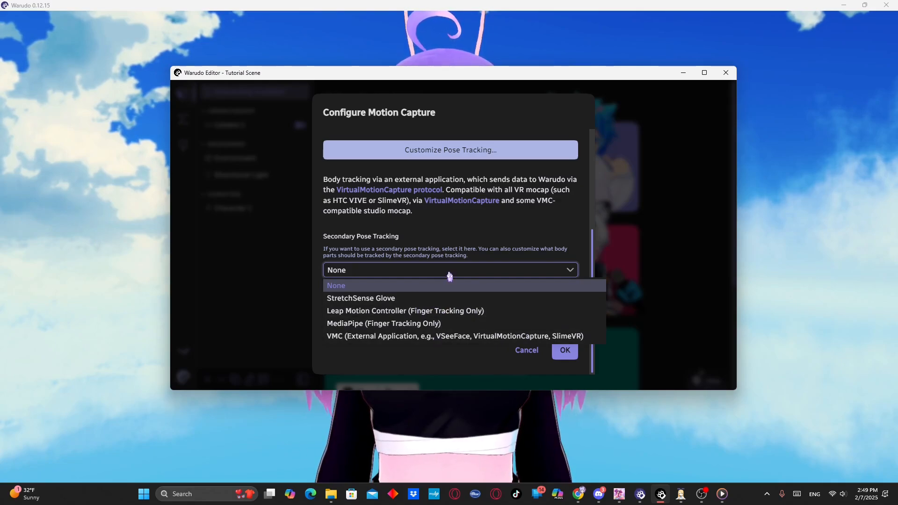
pyautogui.click(497, 274)
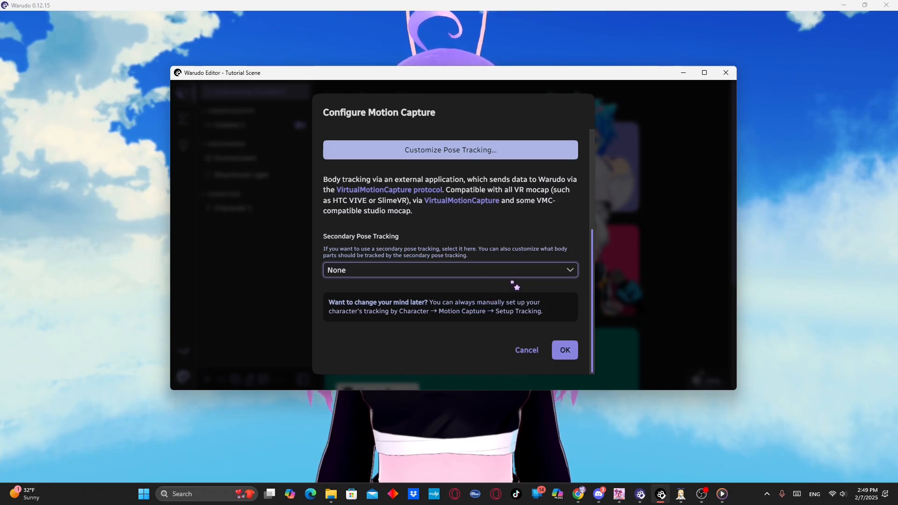
pyautogui.click(524, 275)
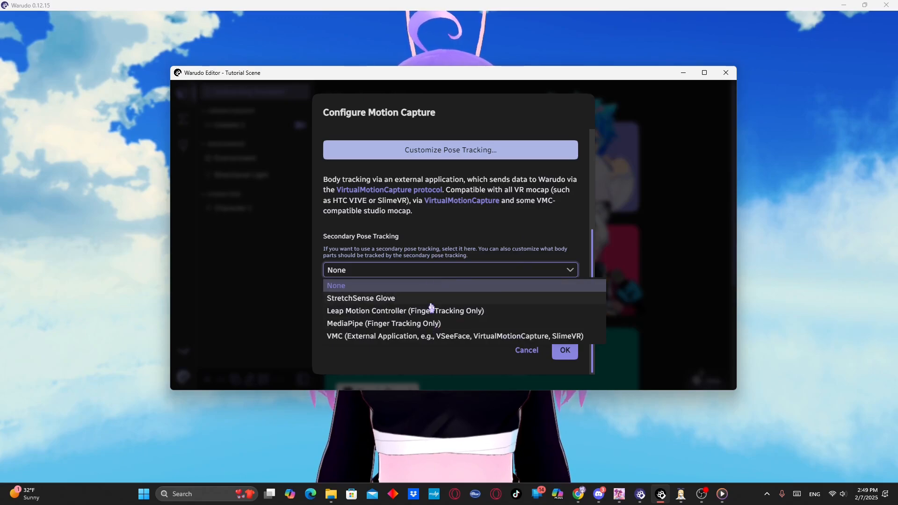
pyautogui.click(521, 275)
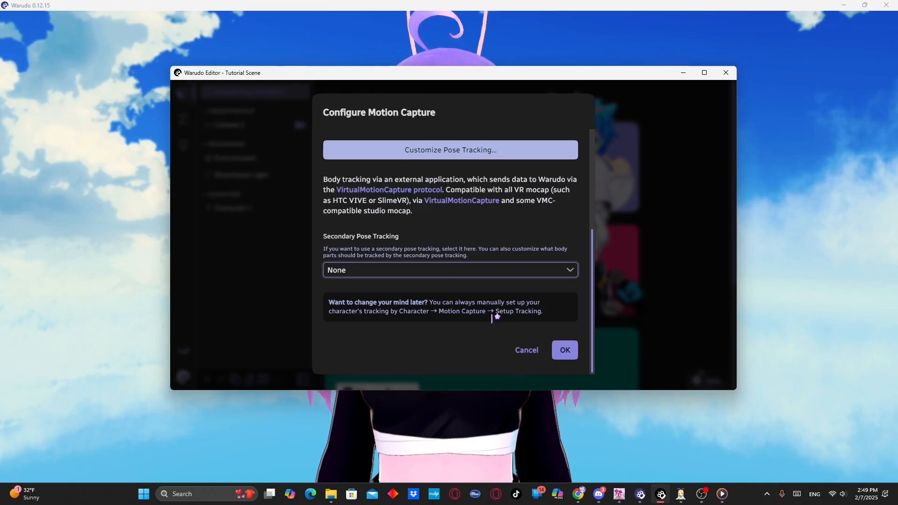
pyautogui.click(564, 356)
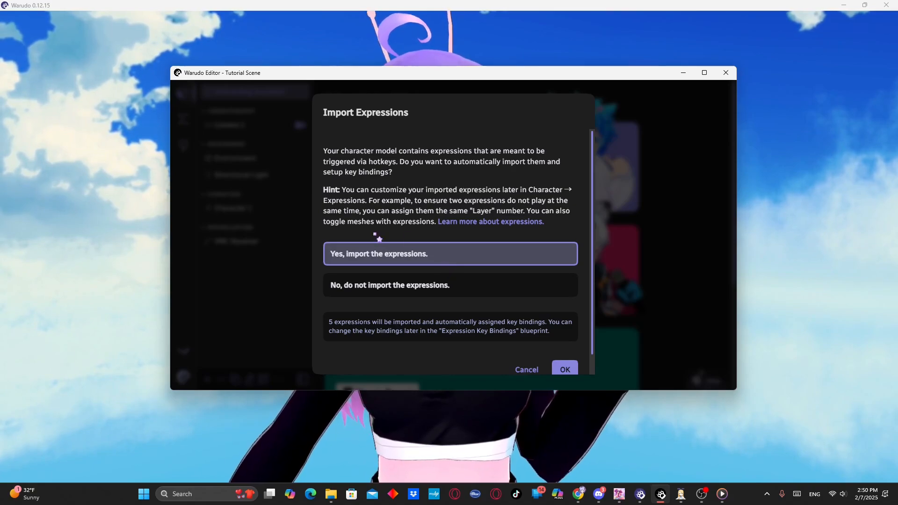
# Import the character's expressions with automatic key bindings and acknowledge the generated bindings
pyautogui.scroll(-1, 444, 300)
pyautogui.scroll(1, 442, 289)
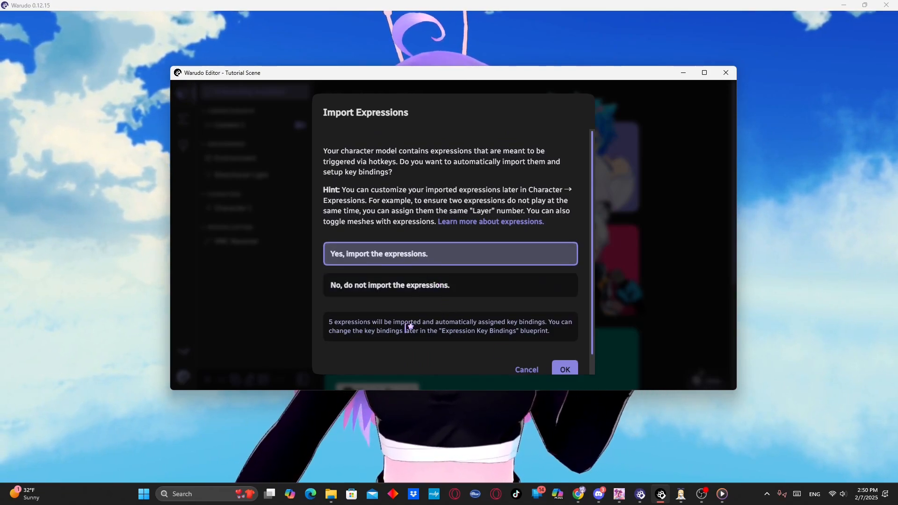
pyautogui.scroll(-1, 407, 328)
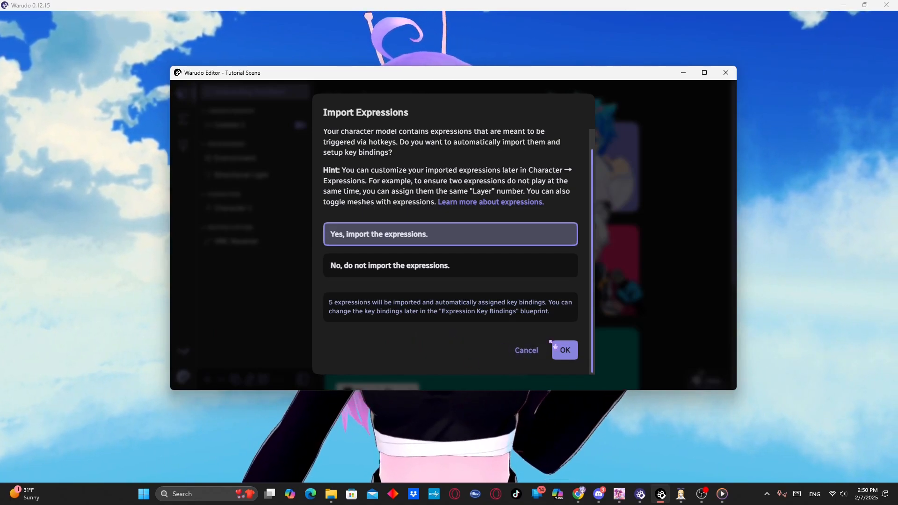
pyautogui.click(573, 354)
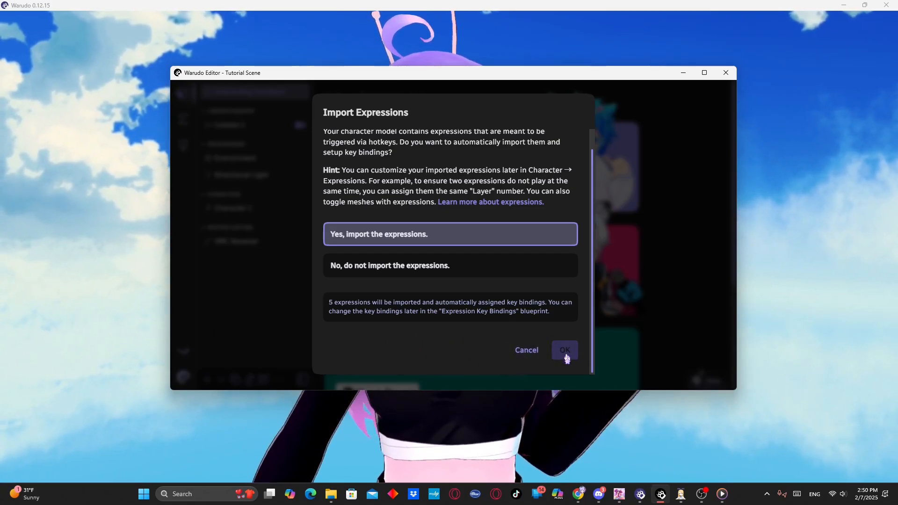
pyautogui.click(565, 351)
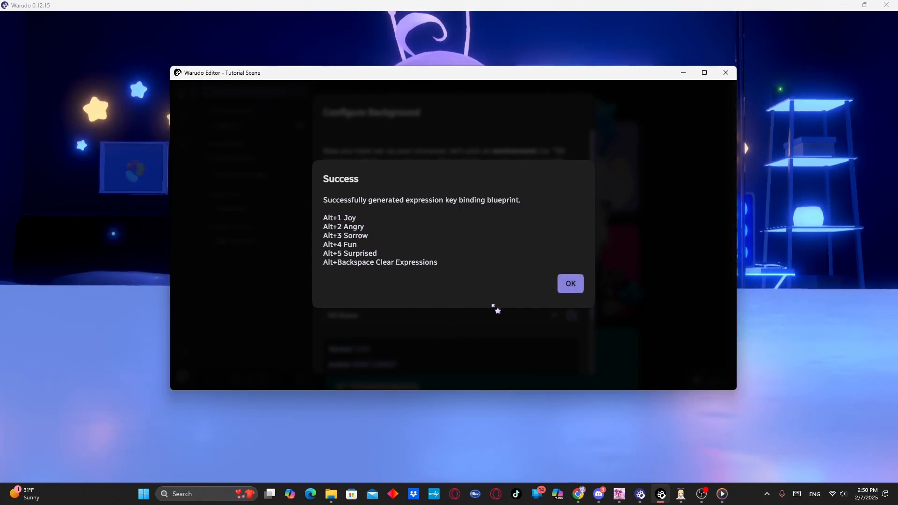
pyautogui.click(577, 284)
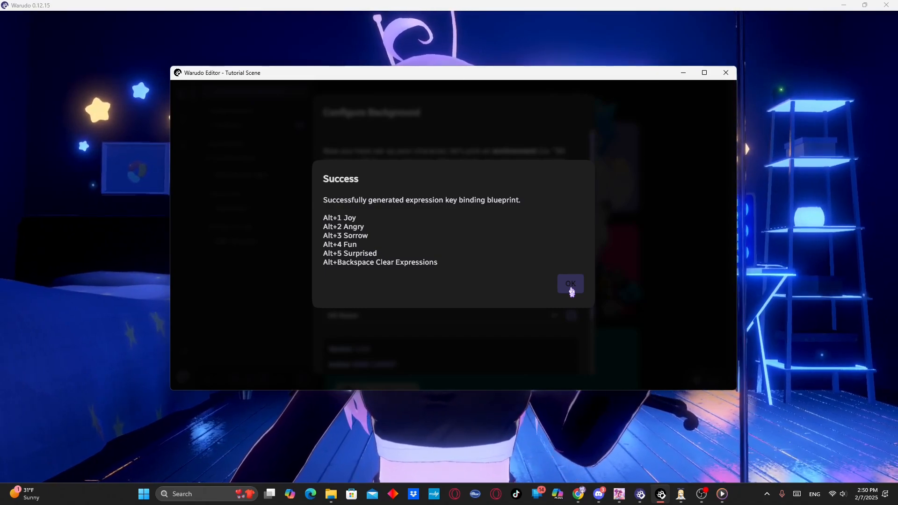
pyautogui.click(572, 290)
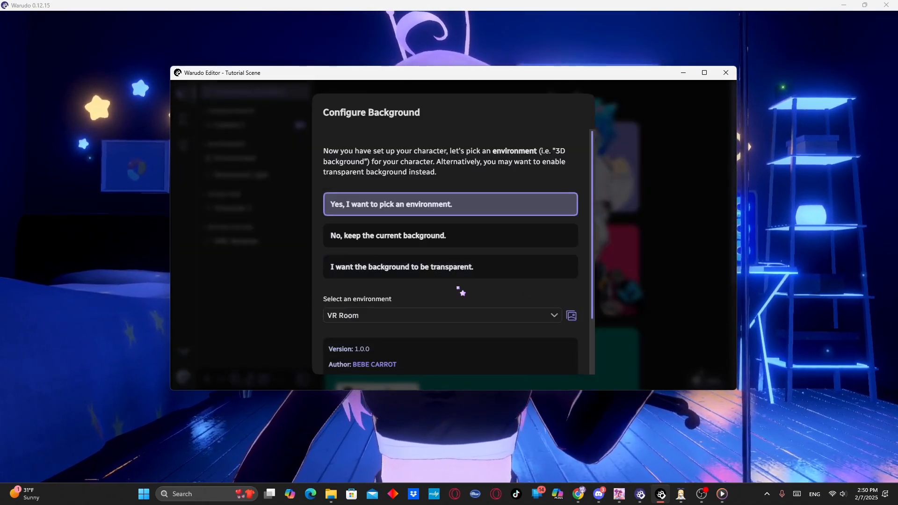
# Open the environment preview gallery and browse the local and Steam Workshop environments
pyautogui.scroll(-3, 503, 321)
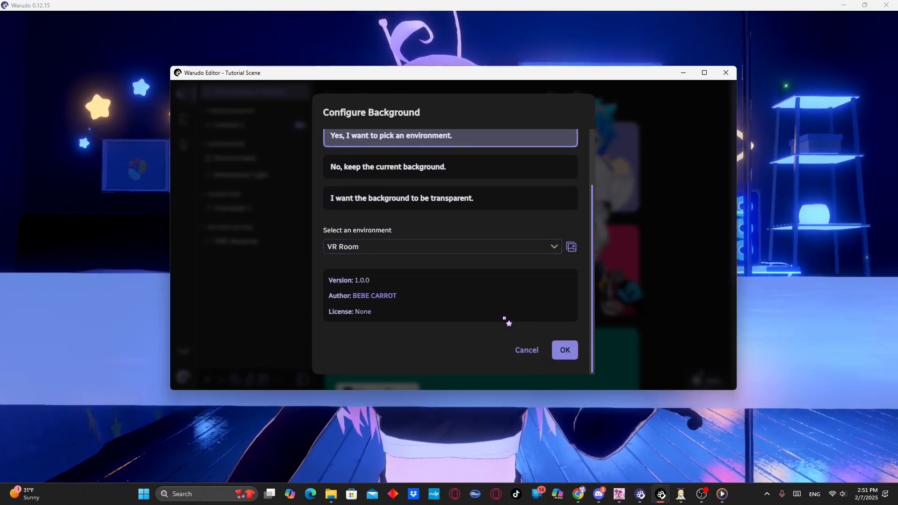
pyautogui.scroll(3, 507, 322)
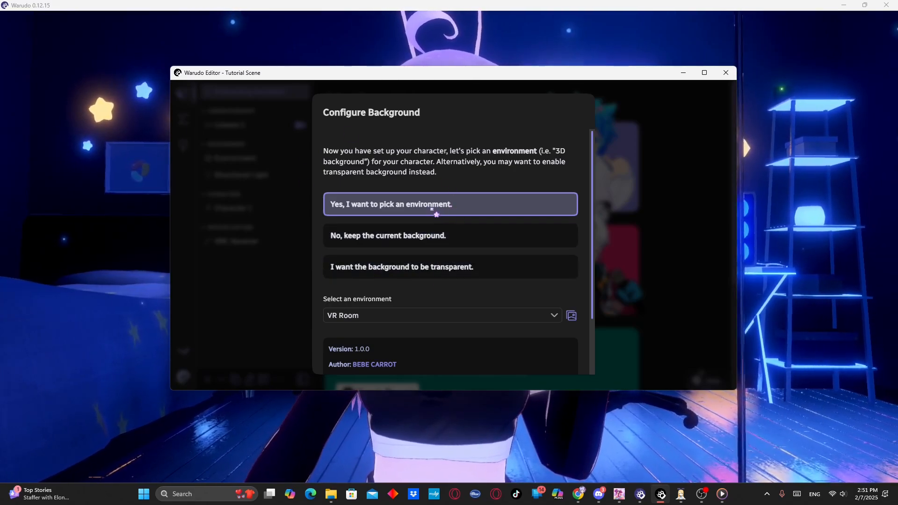
pyautogui.scroll(-2, 467, 271)
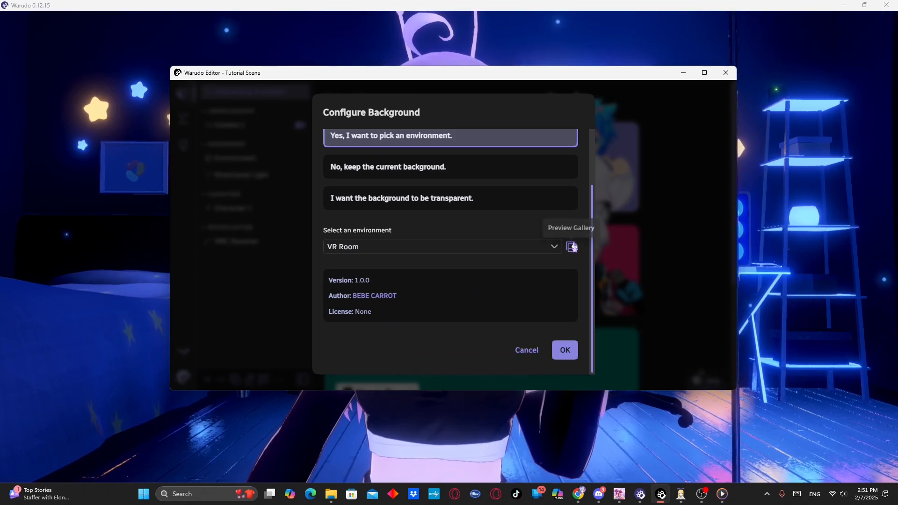
pyautogui.click(571, 247)
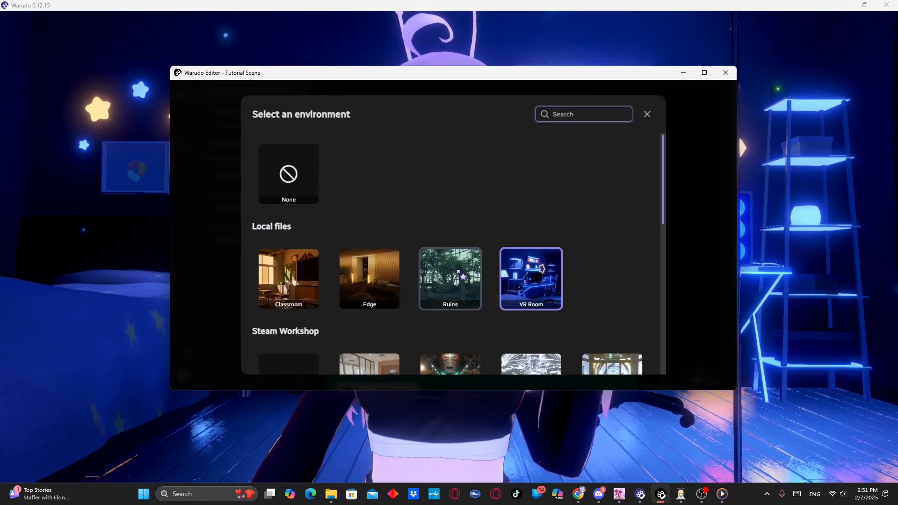
pyautogui.scroll(-3, 458, 275)
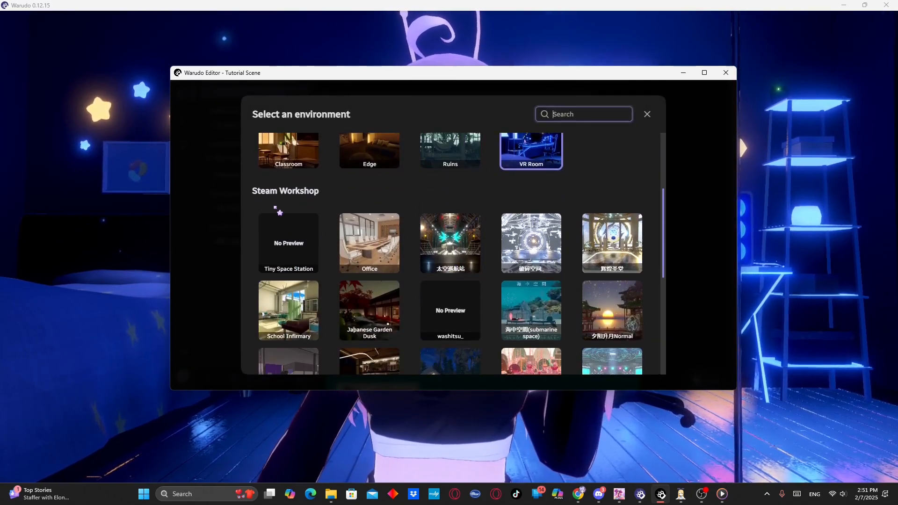
pyautogui.scroll(-5, 318, 230)
pyautogui.scroll(6, 374, 254)
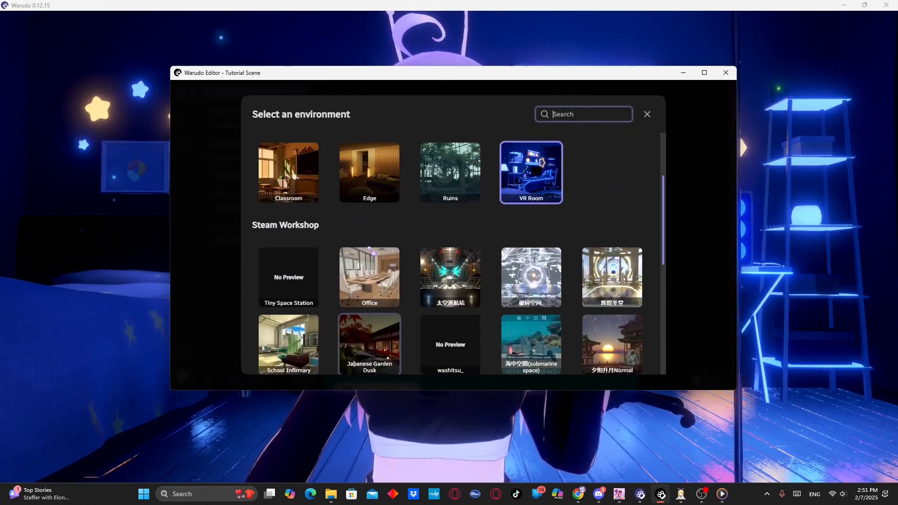
pyautogui.scroll(2, 367, 247)
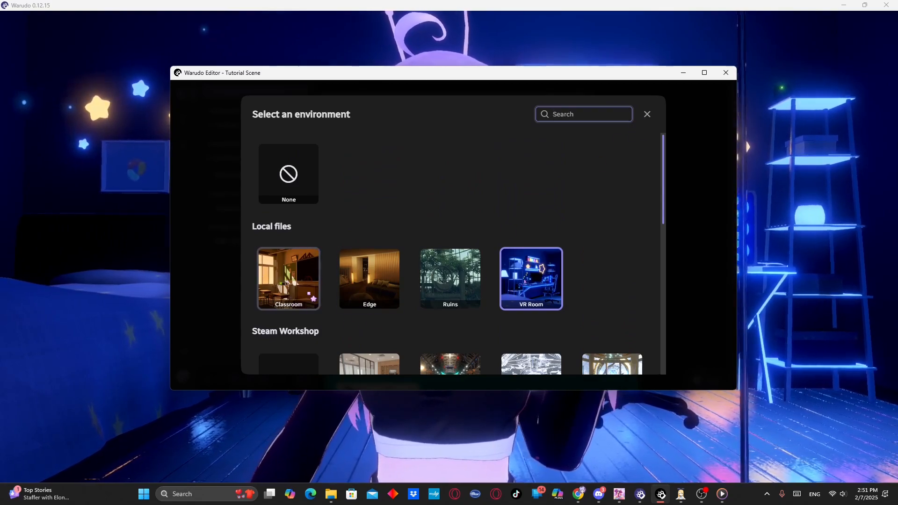
# Try the Classroom environment on the scene and look through the other environments in the gallery
pyautogui.click(302, 288)
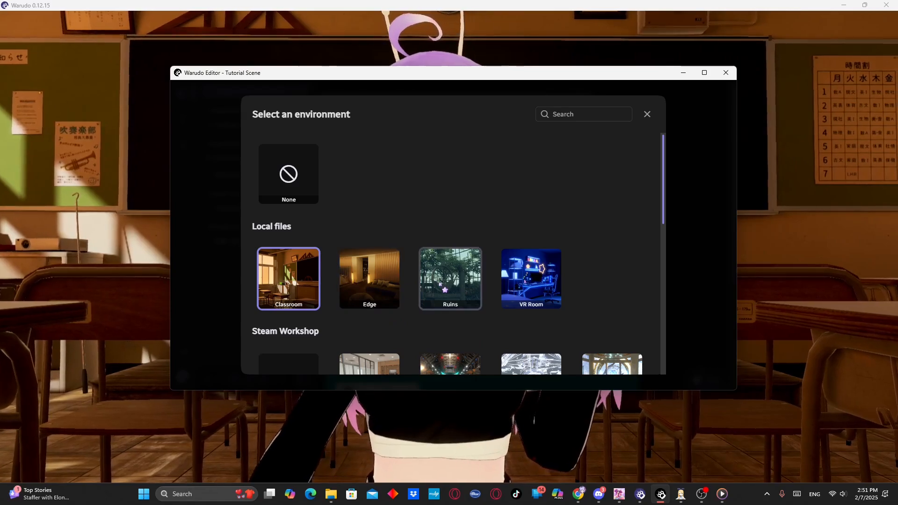
pyautogui.scroll(-2, 450, 278)
pyautogui.scroll(-1, 450, 281)
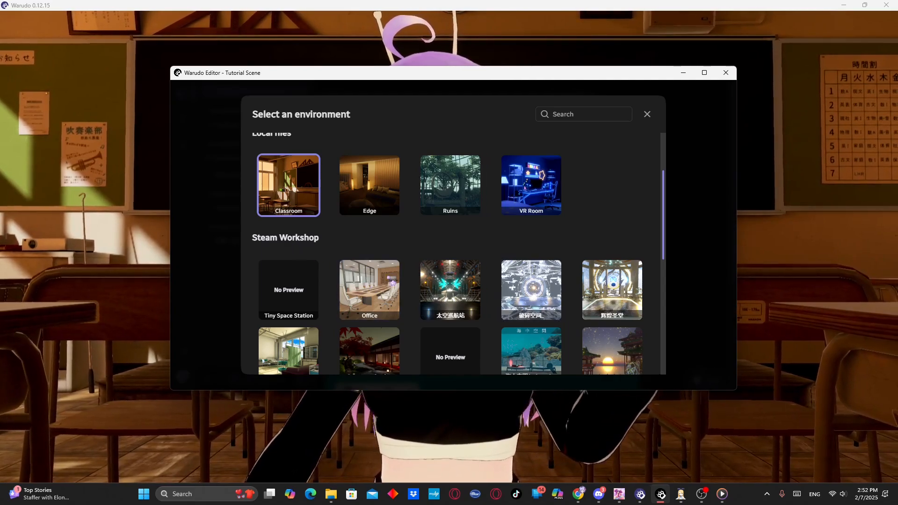
pyautogui.scroll(-5, 421, 299)
pyautogui.scroll(3, 440, 297)
pyautogui.scroll(3, 440, 297)
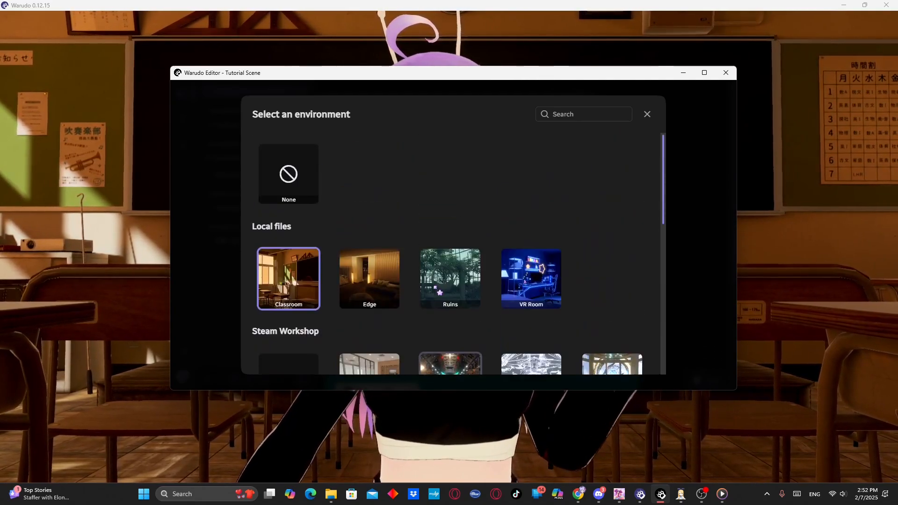
pyautogui.scroll(-3, 468, 276)
pyautogui.scroll(2, 489, 252)
# Set the environment to VR Room, confirm the background configuration and finish the basic setup
pyautogui.click(537, 240)
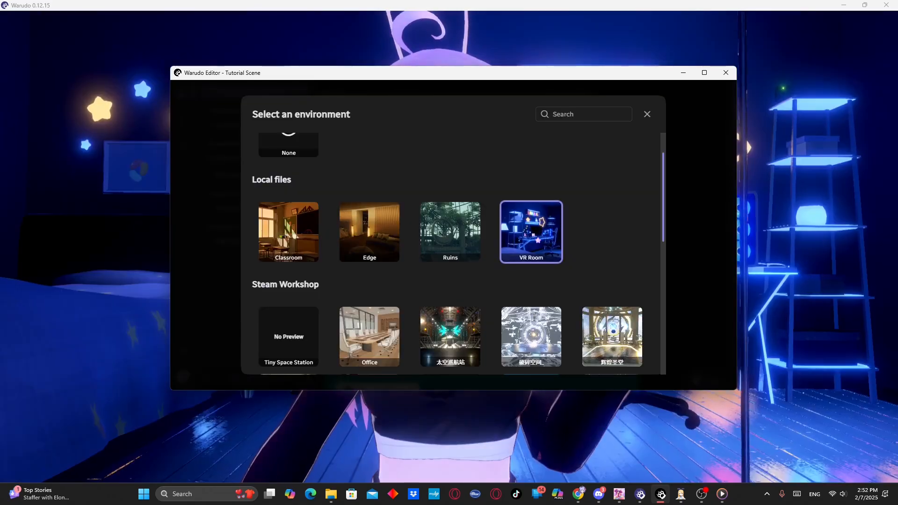
pyautogui.scroll(1, 615, 240)
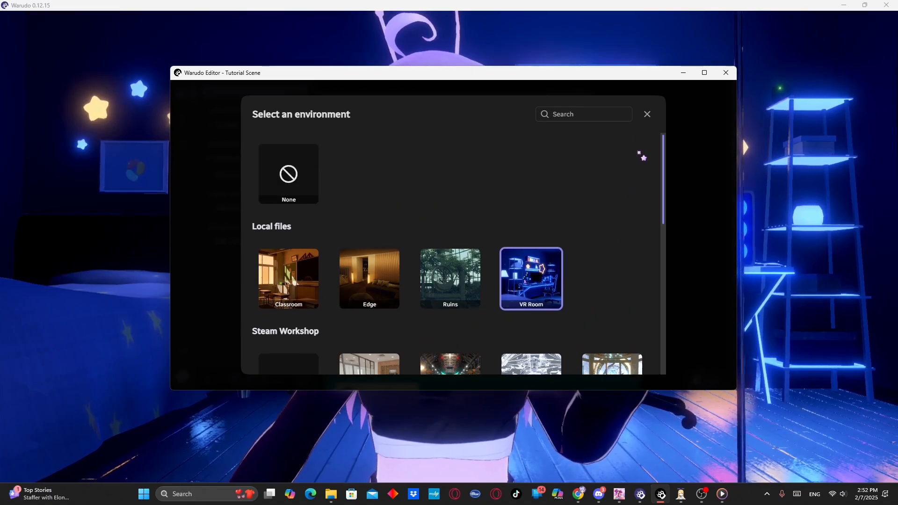
pyautogui.click(647, 114)
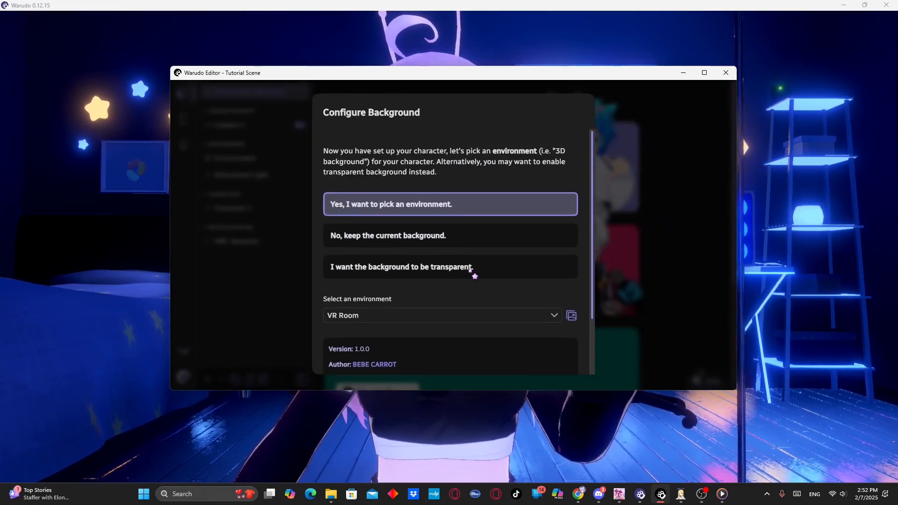
pyautogui.click(564, 349)
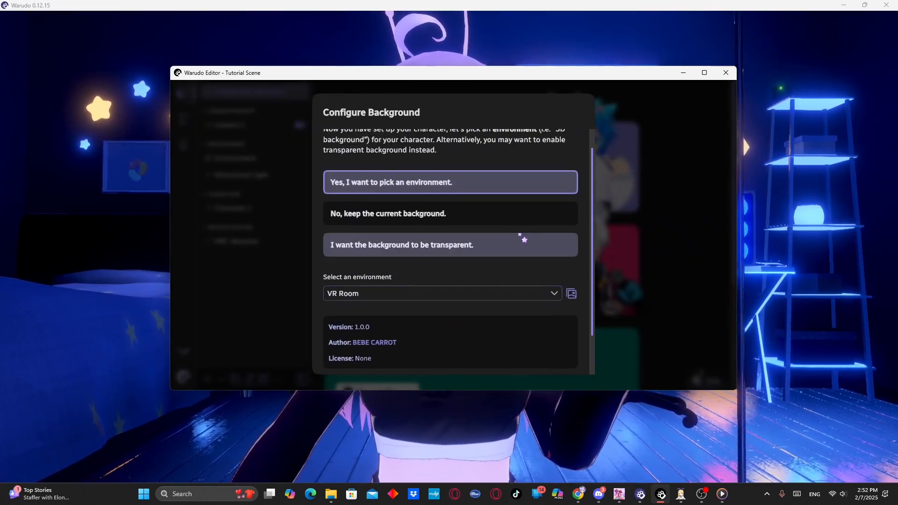
pyautogui.click(565, 352)
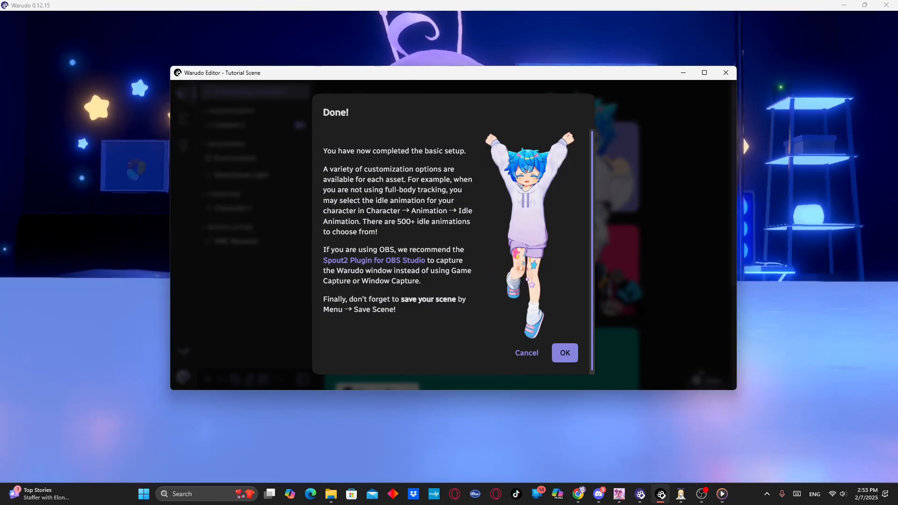
pyautogui.click(565, 354)
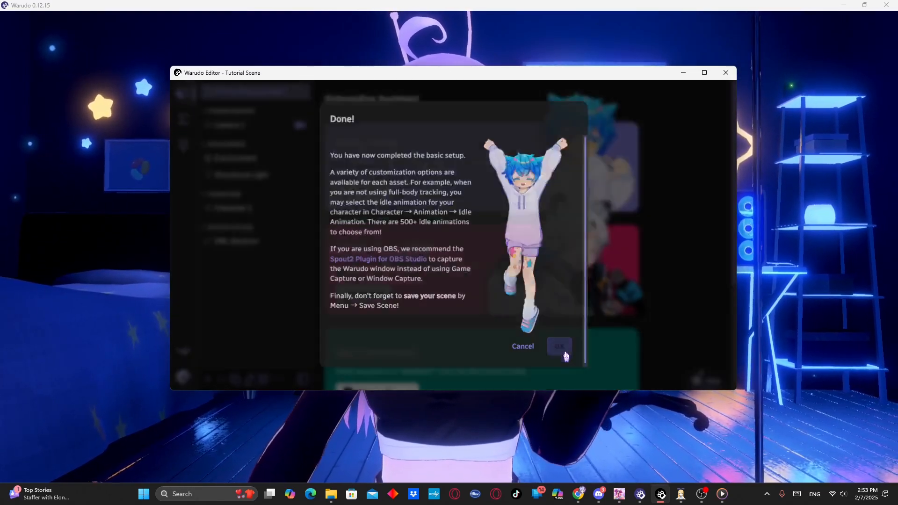
# Move the editor window off the scene and pan the camera so the character sits lower in the view
pyautogui.moveTo(538, 77); pyautogui.dragTo(0, 112)
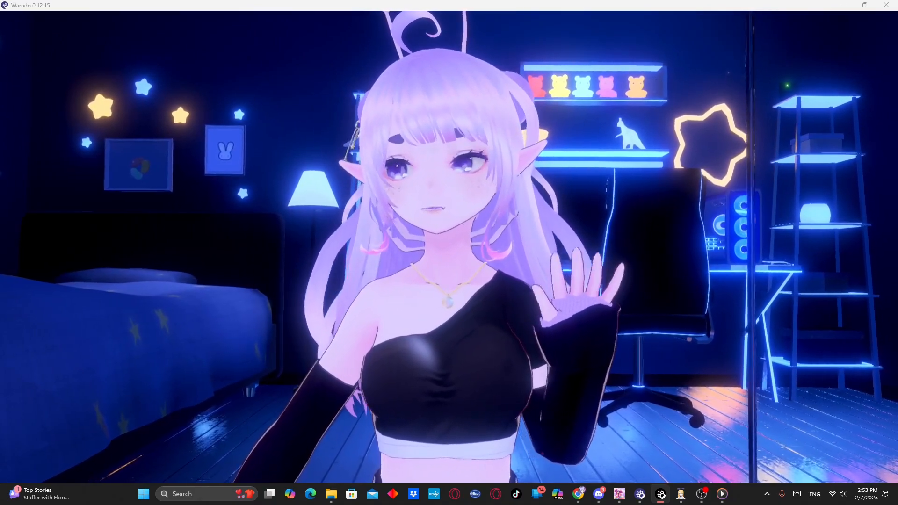
pyautogui.moveTo(0, 112); pyautogui.dragTo(0, 143)
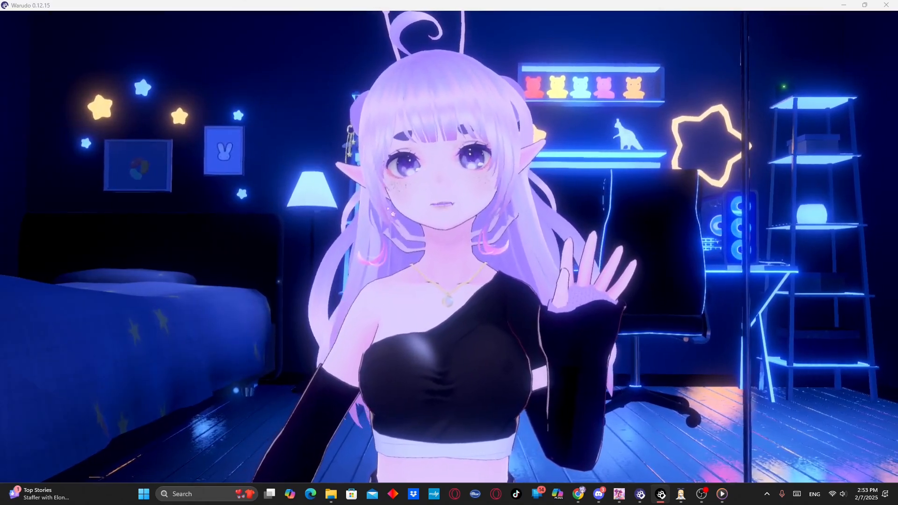
pyautogui.scroll(-5, 453, 246)
pyautogui.moveTo(453, 251); pyautogui.dragTo(444, 335, button='middle')
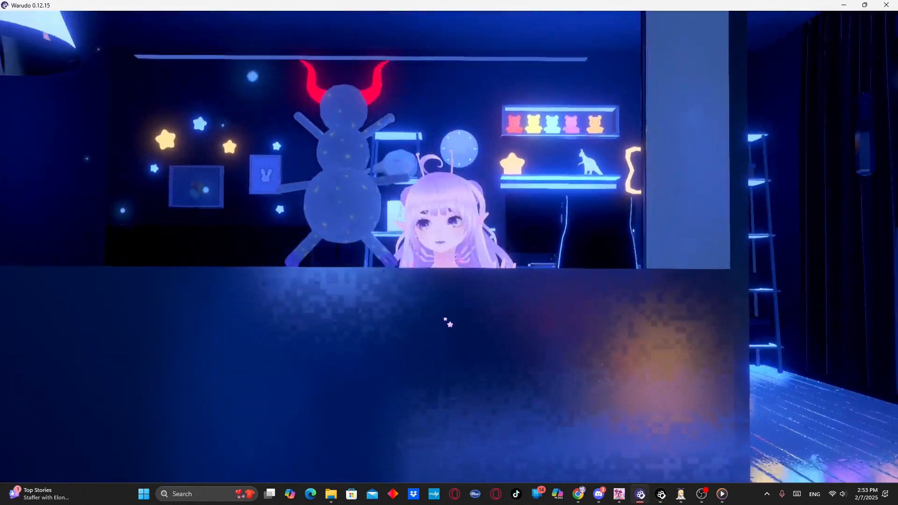
pyautogui.moveTo(489, 310)
pyautogui.mouseDown()
pyautogui.moveTo(453, 308)
pyautogui.moveTo(493, 311)
pyautogui.mouseUp()
pyautogui.scroll(5, 492, 311)
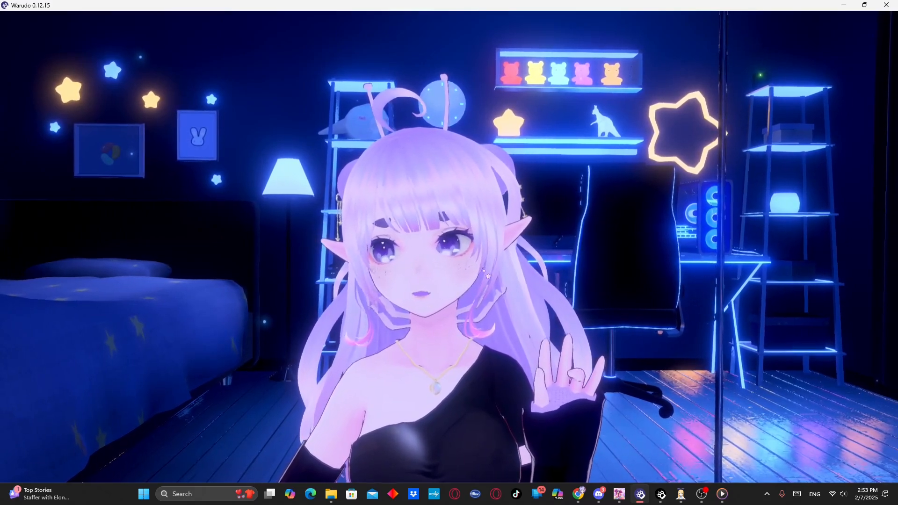
# Zoom the camera out and orbit around the character to a side view
pyautogui.scroll(-3, 484, 271)
pyautogui.scroll(3, 482, 268)
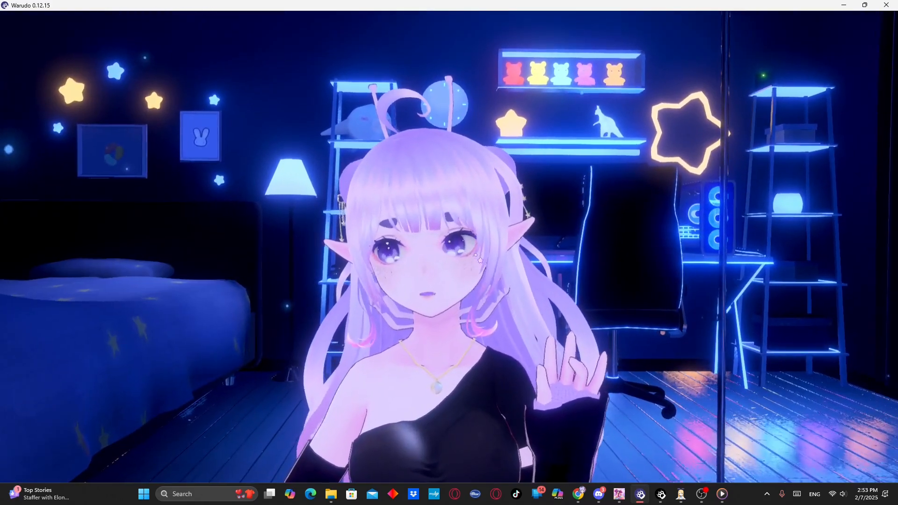
pyautogui.scroll(-3, 475, 258)
pyautogui.scroll(-3, 475, 258)
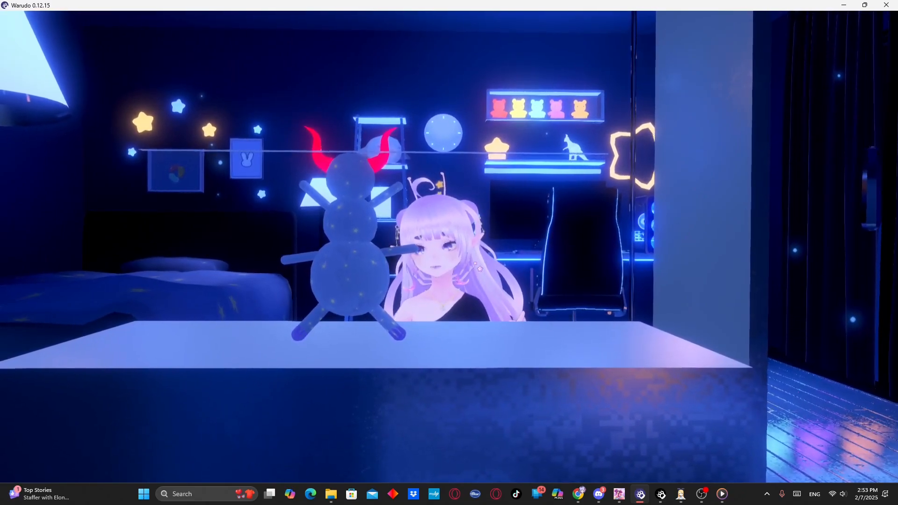
pyautogui.moveTo(475, 258); pyautogui.dragTo(450, 252)
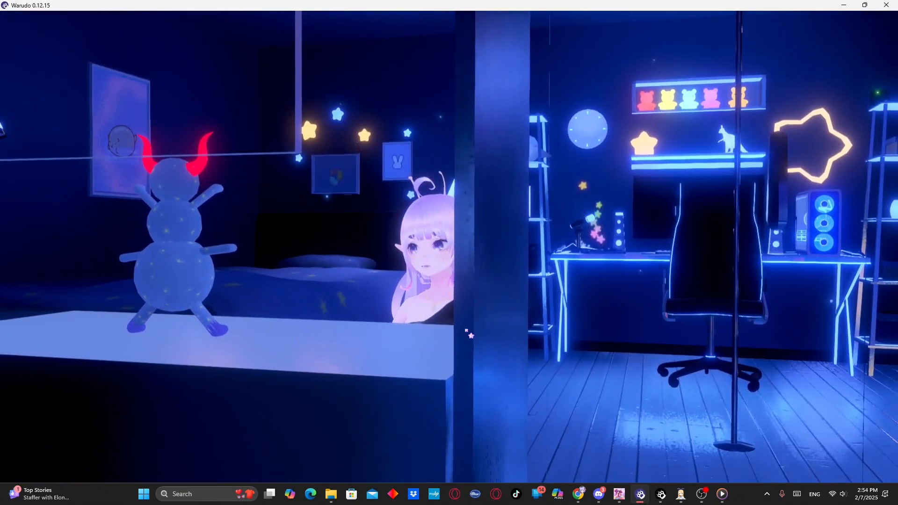
pyautogui.moveTo(461, 298); pyautogui.dragTo(429, 313)
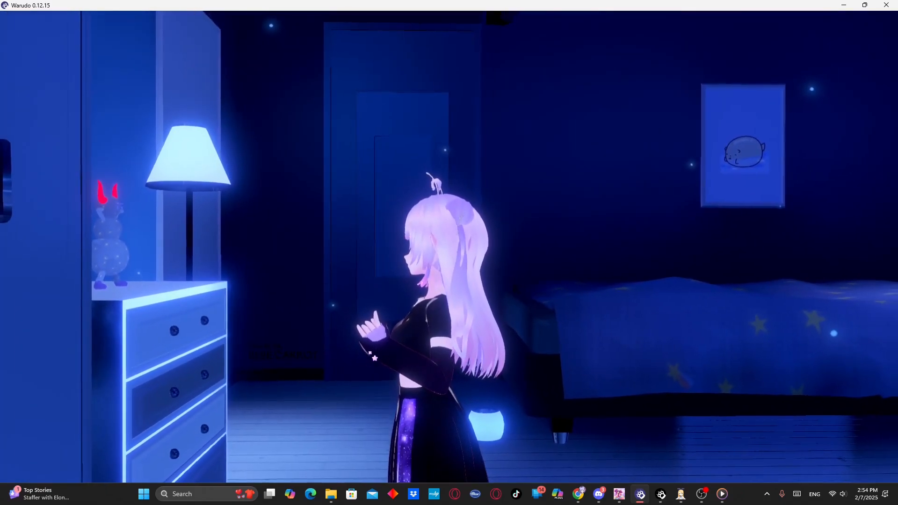
# Bring the editor window back over the scene and open Camera 1's control mode settings
pyautogui.moveTo(1, 175); pyautogui.dragTo(436, 116)
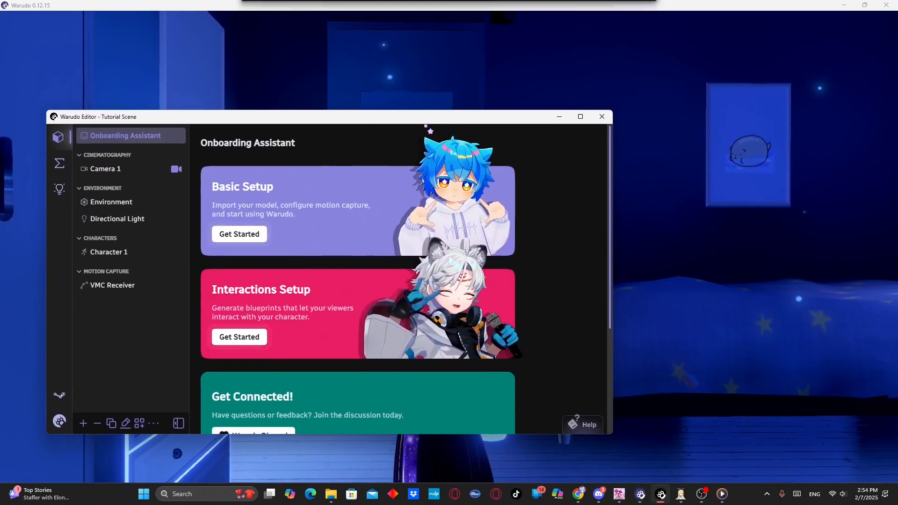
pyautogui.click(119, 170)
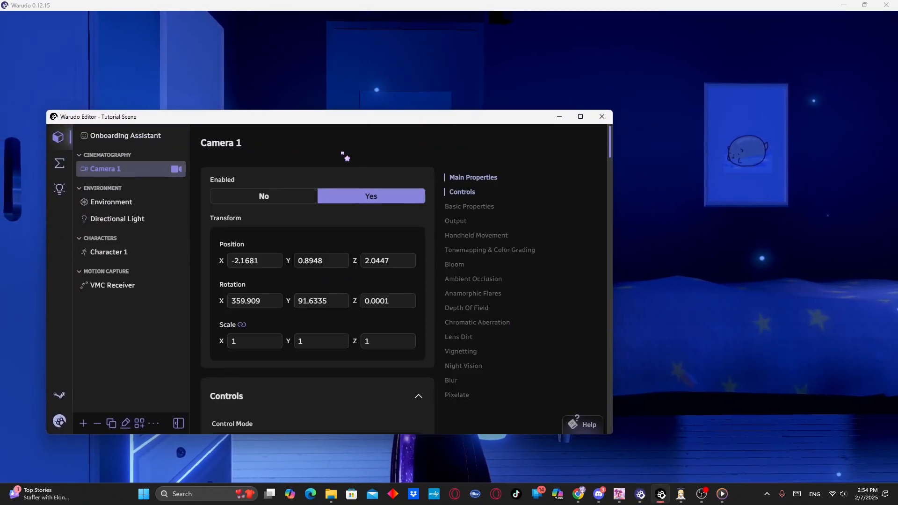
pyautogui.moveTo(371, 120); pyautogui.dragTo(369, 95)
pyautogui.click(304, 311)
pyautogui.scroll(-4, 310, 313)
pyautogui.scroll(4, 311, 308)
pyautogui.scroll(-5, 311, 286)
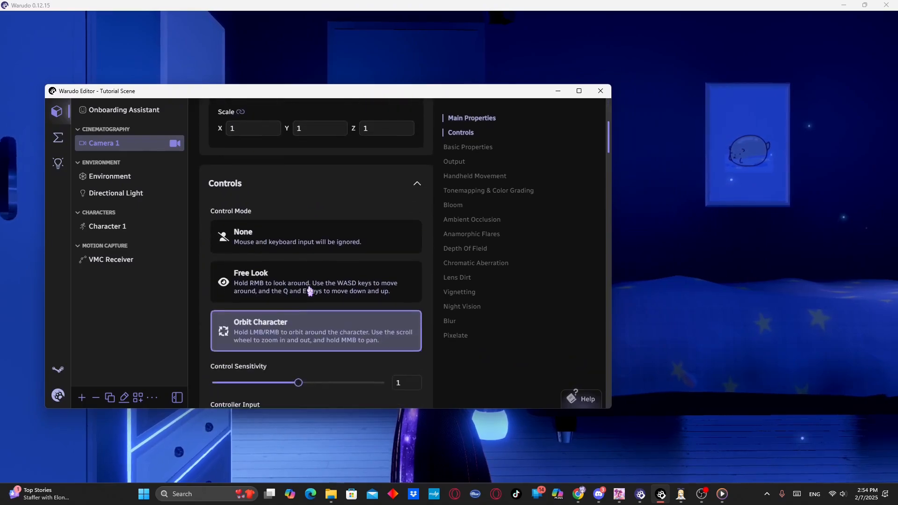
pyautogui.scroll(1, 310, 286)
pyautogui.scroll(1, 313, 290)
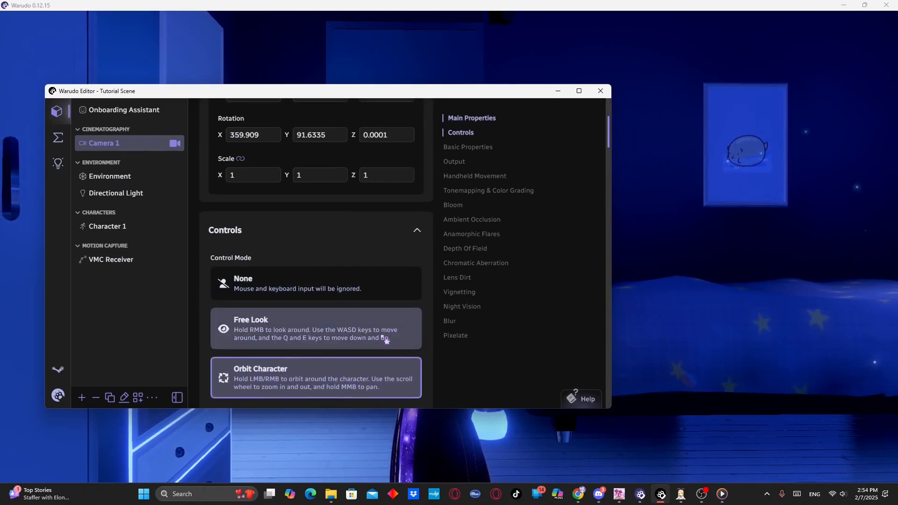
pyautogui.scroll(-3, 343, 323)
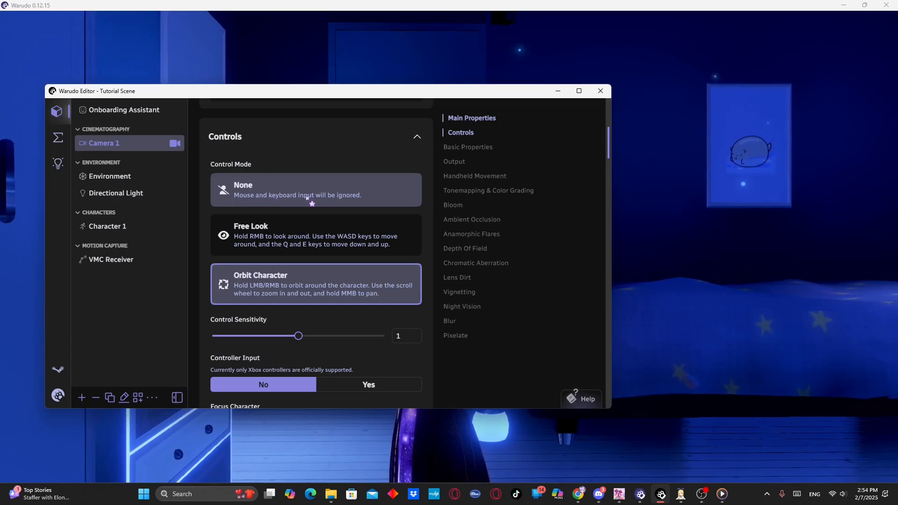
# Set Camera 1's control mode to None and test the camera in the scene with the editor moved aside
pyautogui.click(337, 205)
pyautogui.moveTo(414, 91); pyautogui.dragTo(0, 133)
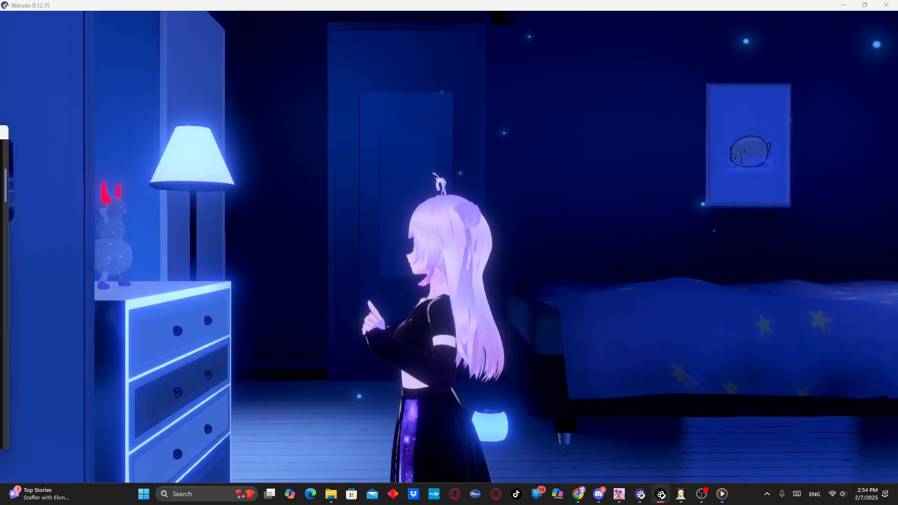
pyautogui.click(359, 258)
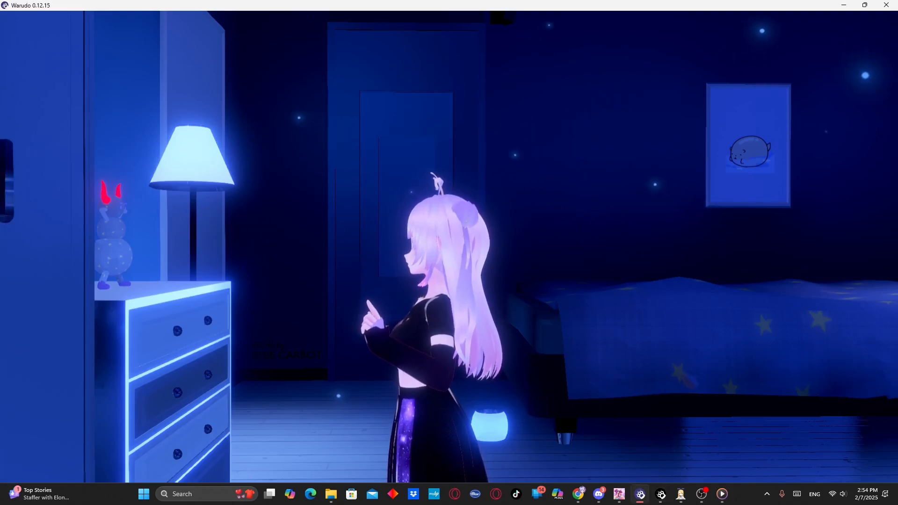
pyautogui.hotkey('alt', 'Tab')
pyautogui.moveTo(32, 114); pyautogui.dragTo(2, 151)
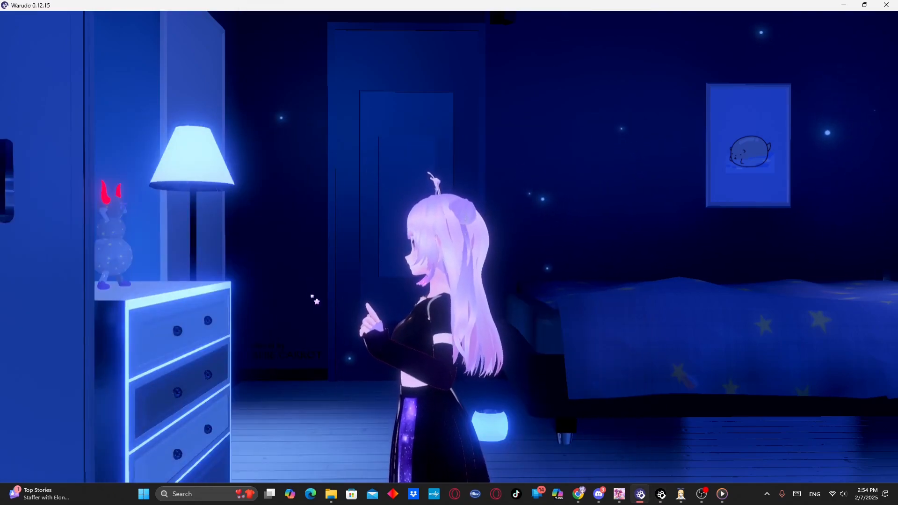
pyautogui.hotkey('alt', 'Tab')
pyautogui.moveTo(1, 156); pyautogui.dragTo(504, 117)
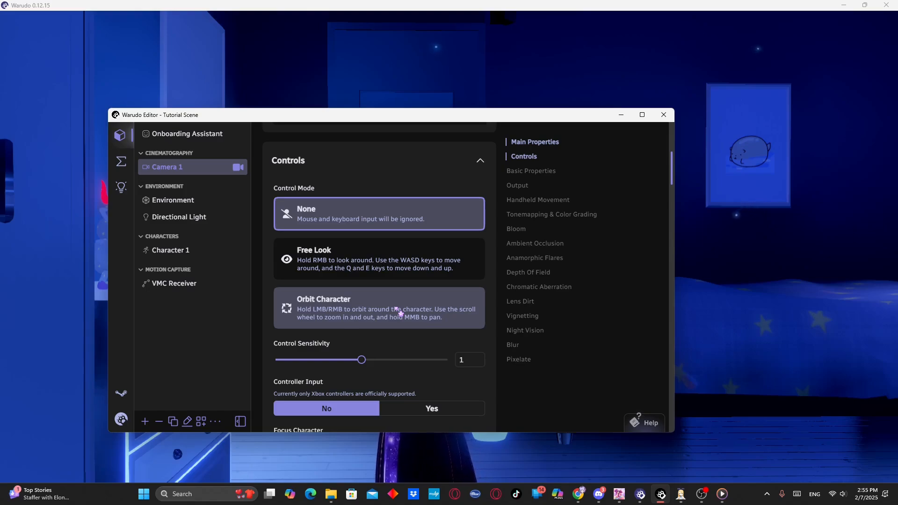
# Set Camera 1's control mode to Free Look and view its remaining control options
pyautogui.click(414, 269)
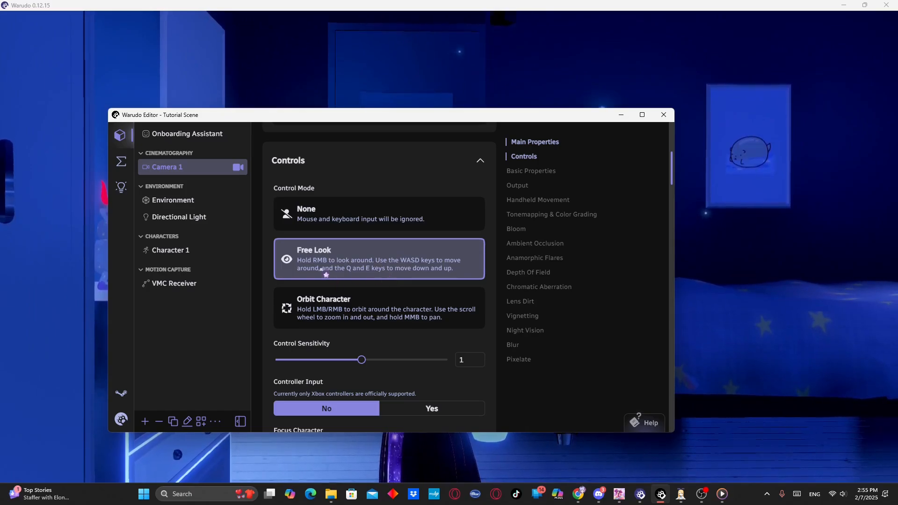
pyautogui.scroll(1, 472, 311)
pyautogui.scroll(-3, 471, 311)
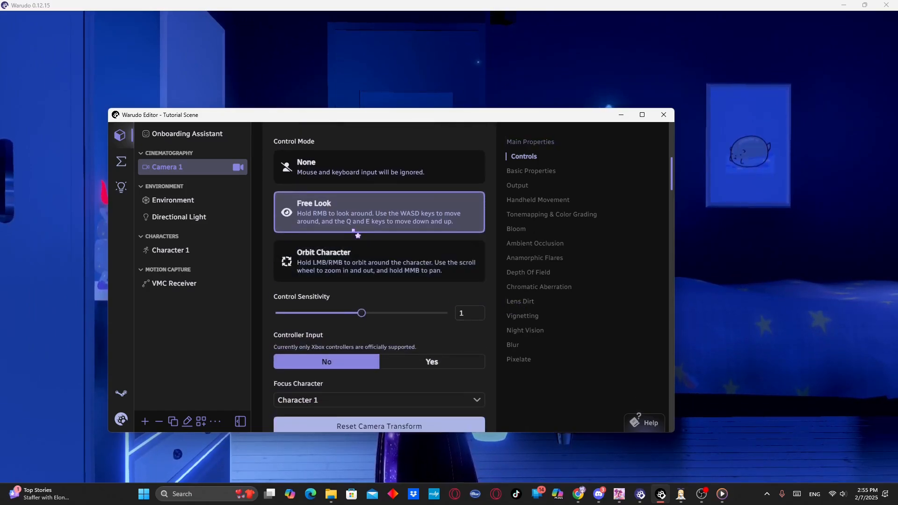
# Set Camera 1's control mode to Orbit Character, view its follow options, and keep Controller Input at No
pyautogui.scroll(2, 345, 238)
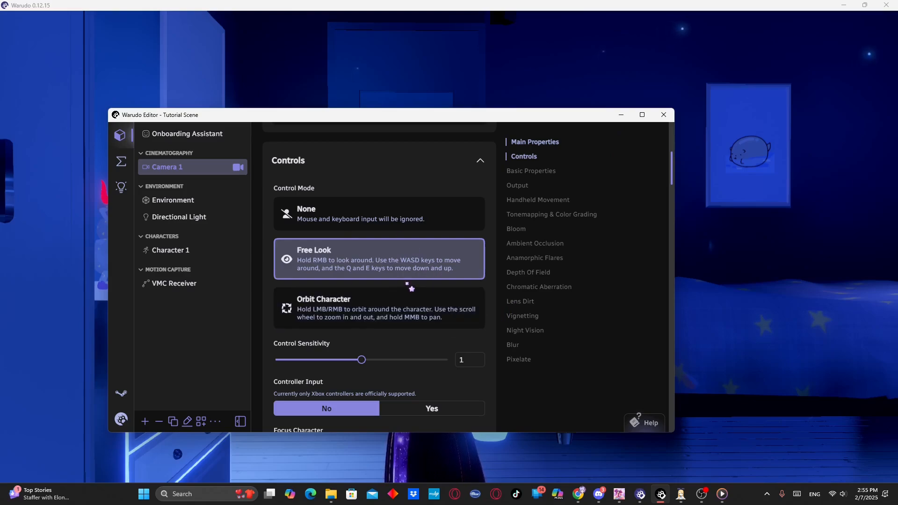
pyautogui.click(334, 318)
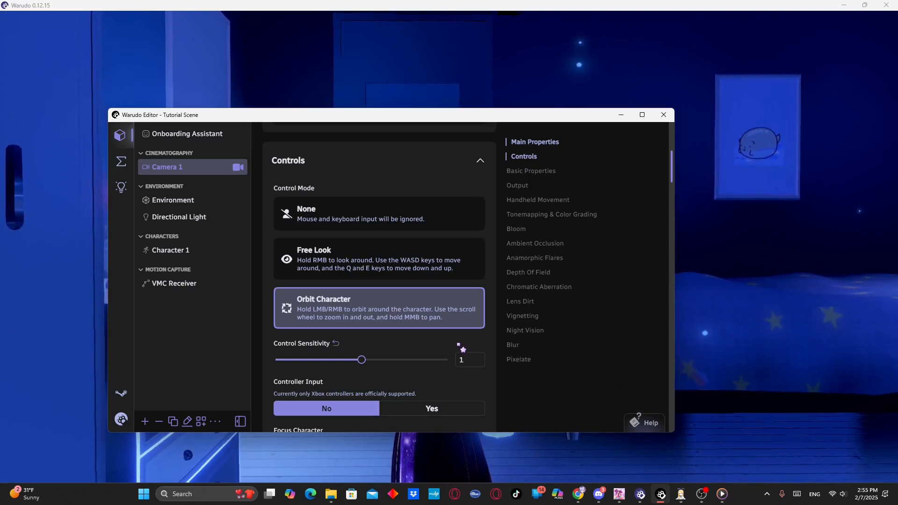
pyautogui.scroll(-2, 463, 345)
pyautogui.scroll(-2, 449, 345)
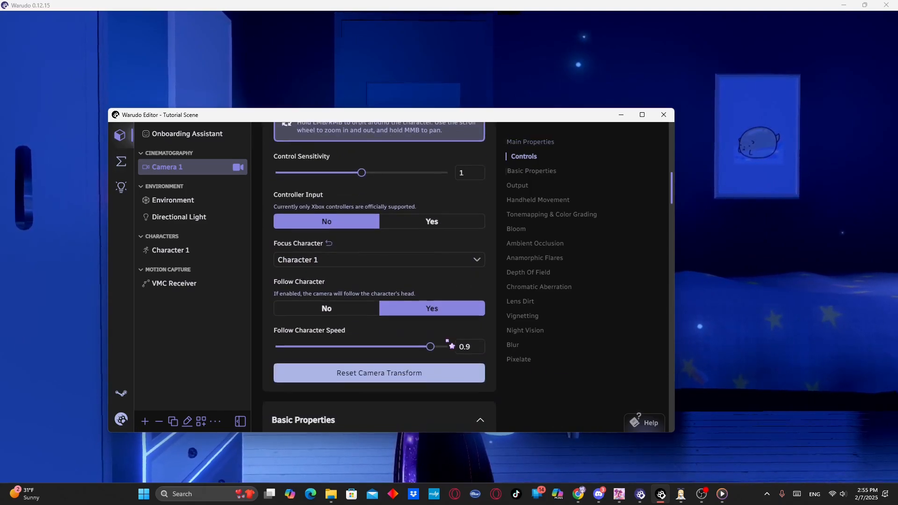
pyautogui.click(347, 228)
pyautogui.scroll(1, 397, 224)
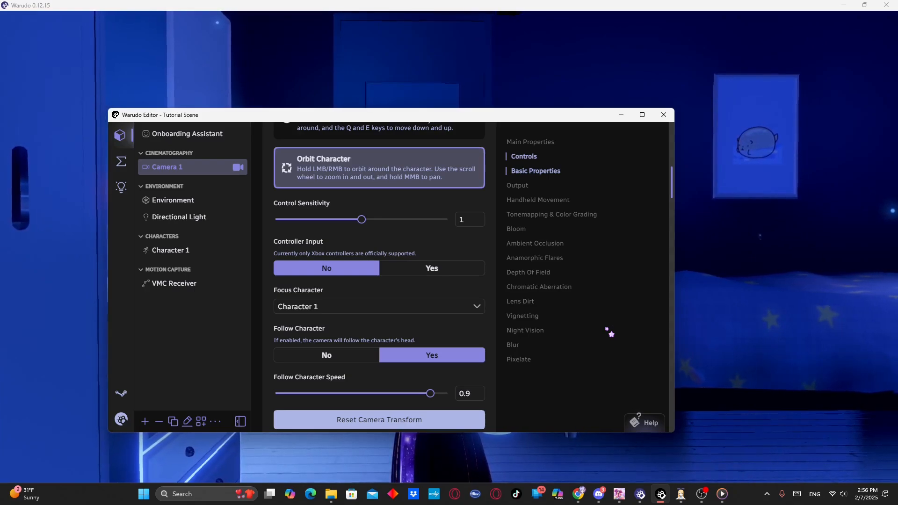
# Move the editor off the scene to test the orbit camera around the character, and bring the editor back
pyautogui.moveTo(521, 119); pyautogui.dragTo(366, 134)
pyautogui.click(597, 168)
pyautogui.moveTo(566, 248); pyautogui.dragTo(565, 344)
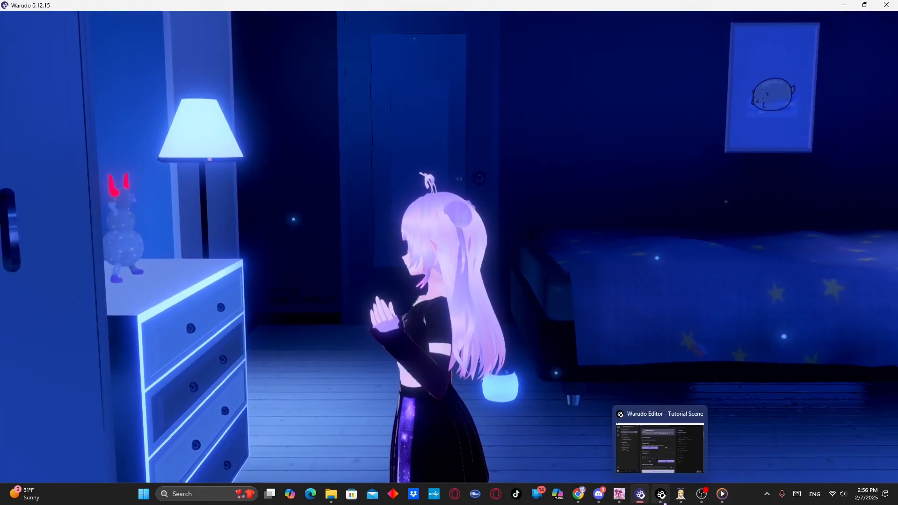
pyautogui.click(661, 494)
pyautogui.moveTo(381, 123); pyautogui.dragTo(483, 127)
pyautogui.moveTo(407, 132); pyautogui.dragTo(614, 125)
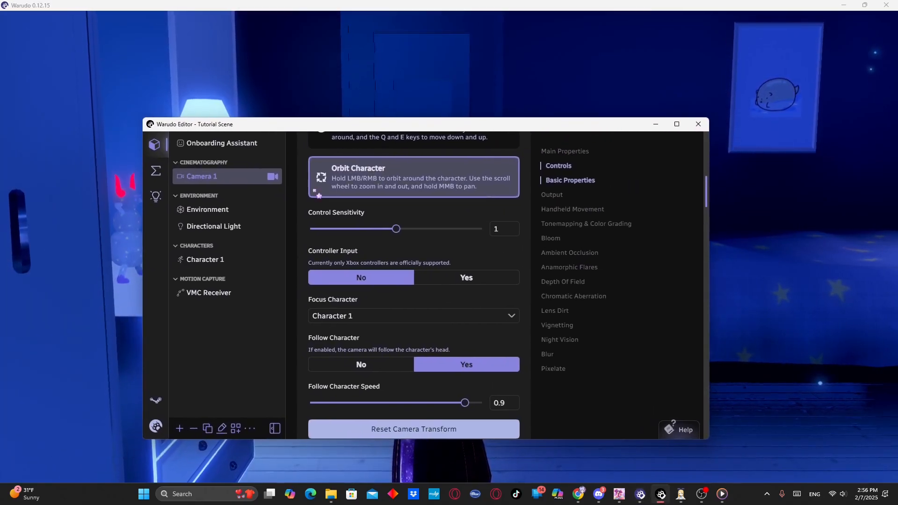
# Open the Environment asset's settings and view its source list and preview gallery, keeping VR Room as the source
pyautogui.click(248, 213)
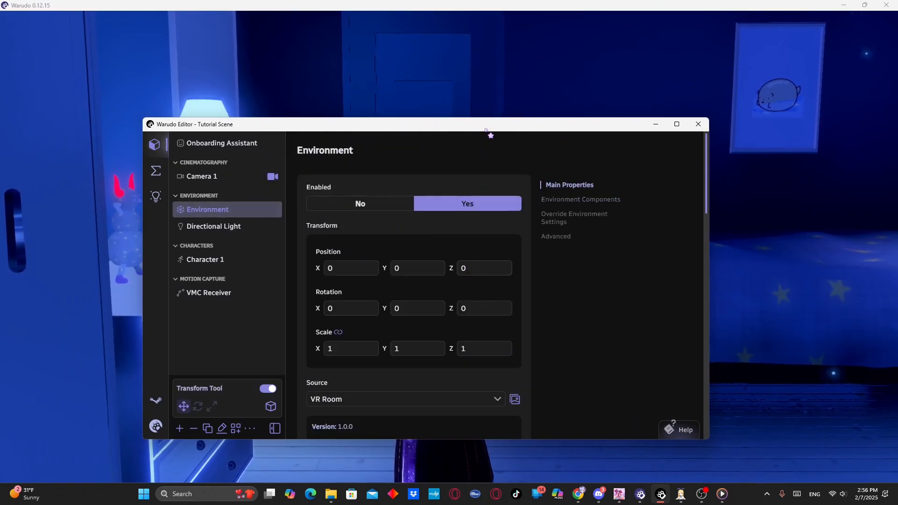
pyautogui.moveTo(483, 125); pyautogui.dragTo(417, 94)
pyautogui.click(385, 180)
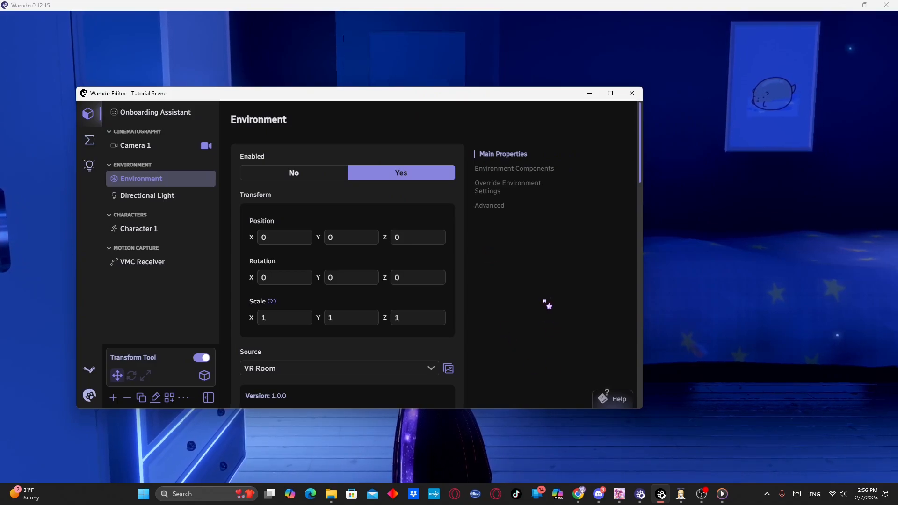
pyautogui.scroll(-2, 548, 305)
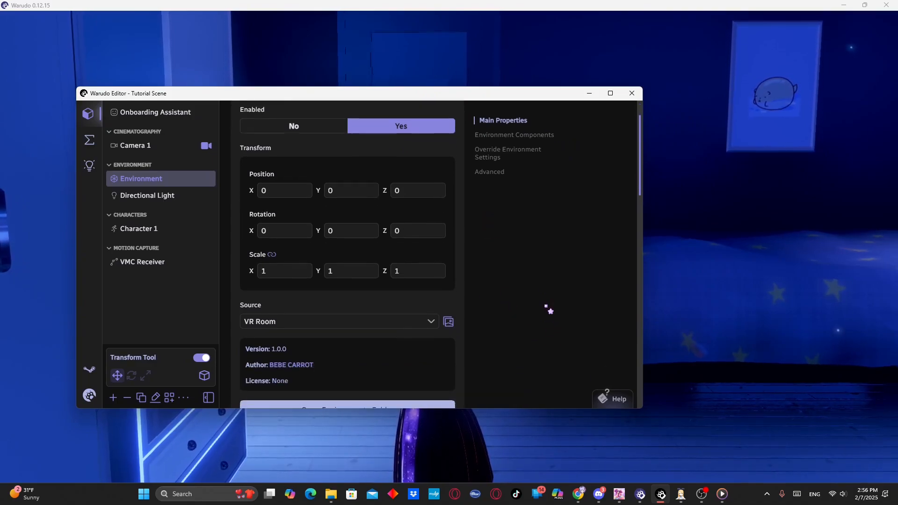
pyautogui.click(448, 323)
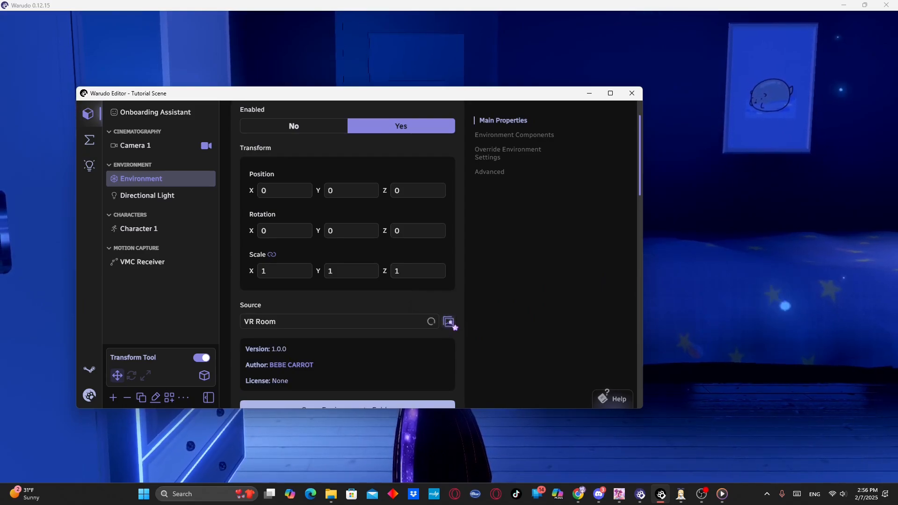
pyautogui.click(555, 135)
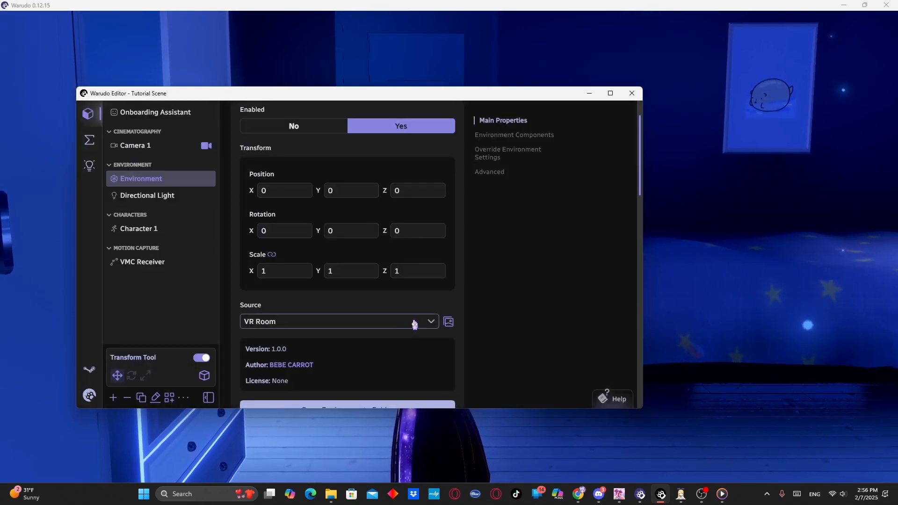
pyautogui.scroll(-2, 403, 301)
pyautogui.click(424, 274)
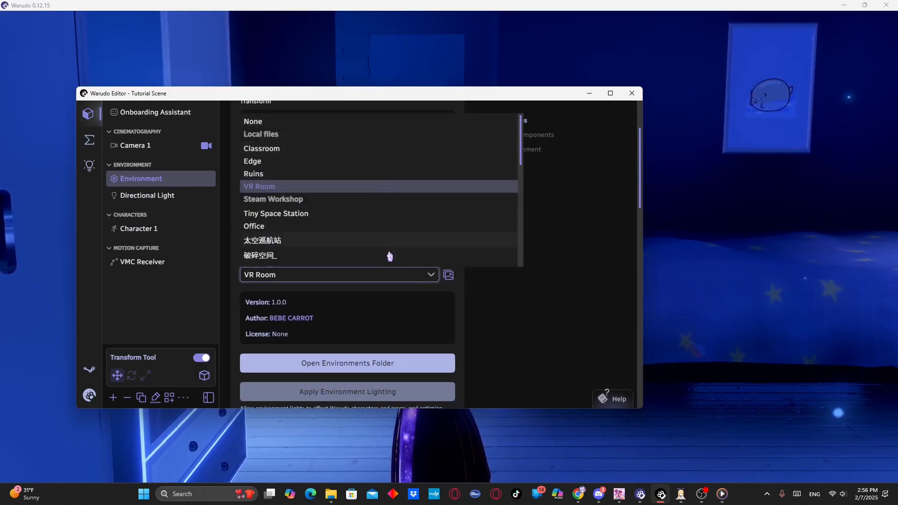
pyautogui.click(449, 280)
pyautogui.click(448, 280)
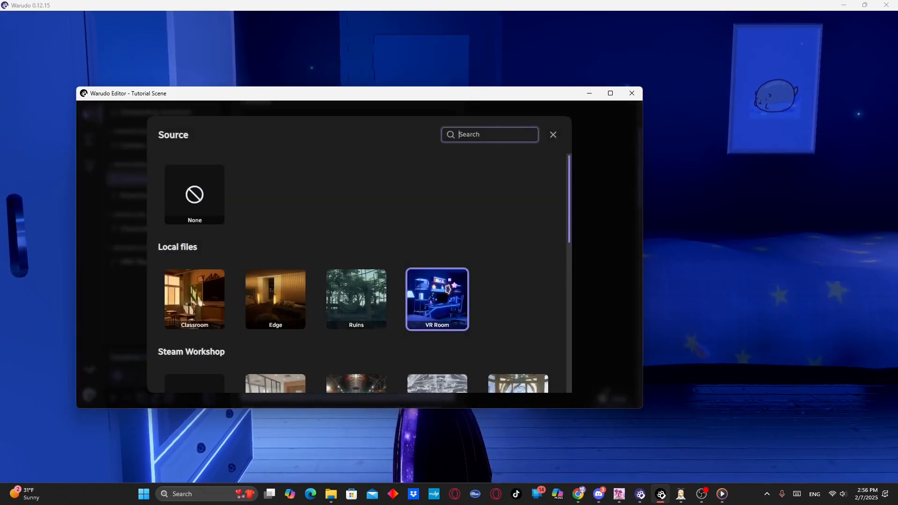
pyautogui.click(553, 134)
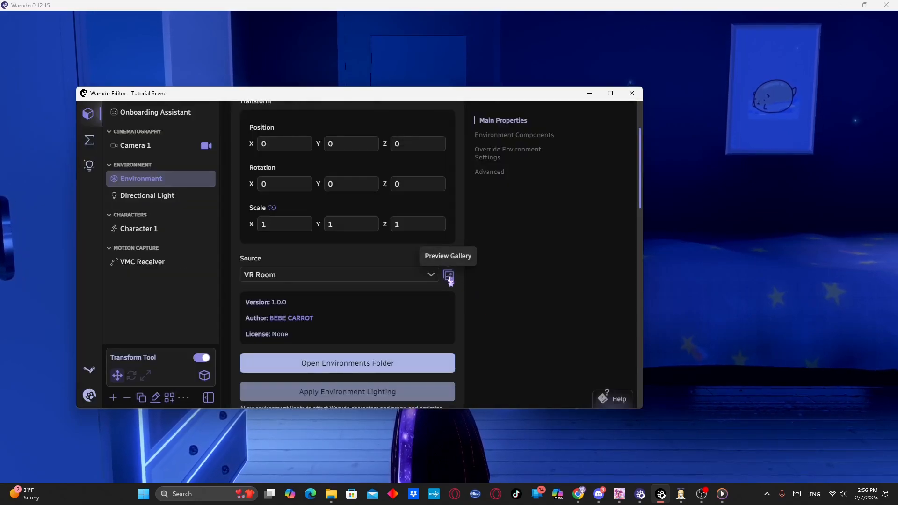
# Browse the local and Steam Workshop environments in the source preview gallery and close it without choosing another one
pyautogui.click(448, 277)
pyautogui.scroll(-2, 407, 297)
pyautogui.scroll(-5, 401, 296)
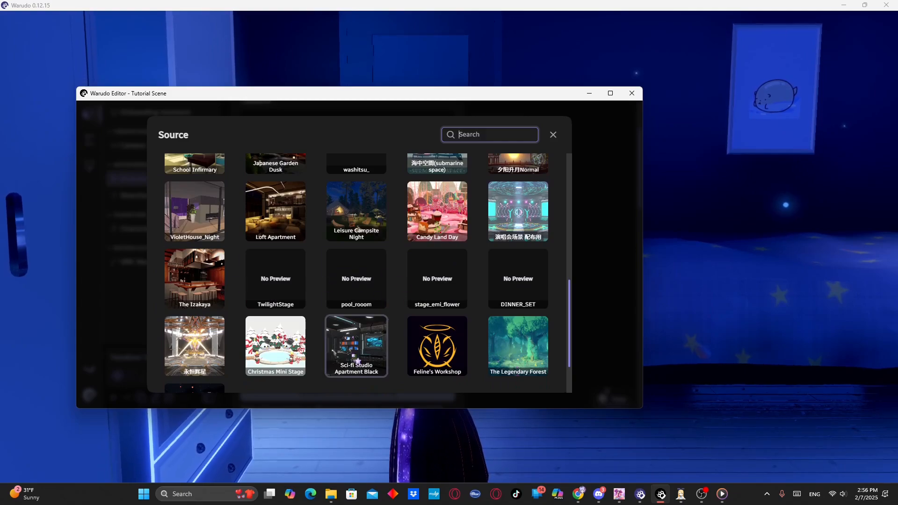
pyautogui.scroll(-1, 370, 341)
pyautogui.scroll(2, 374, 328)
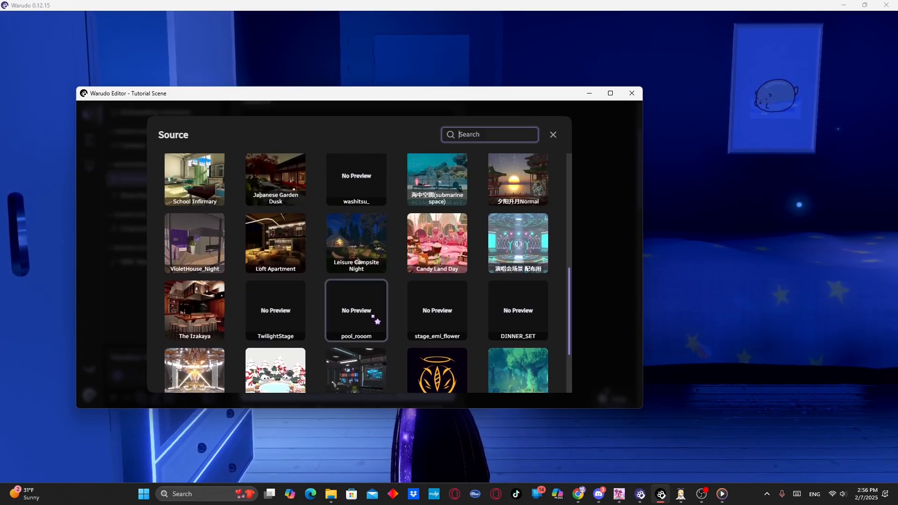
pyautogui.scroll(5, 376, 318)
pyautogui.scroll(-3, 375, 290)
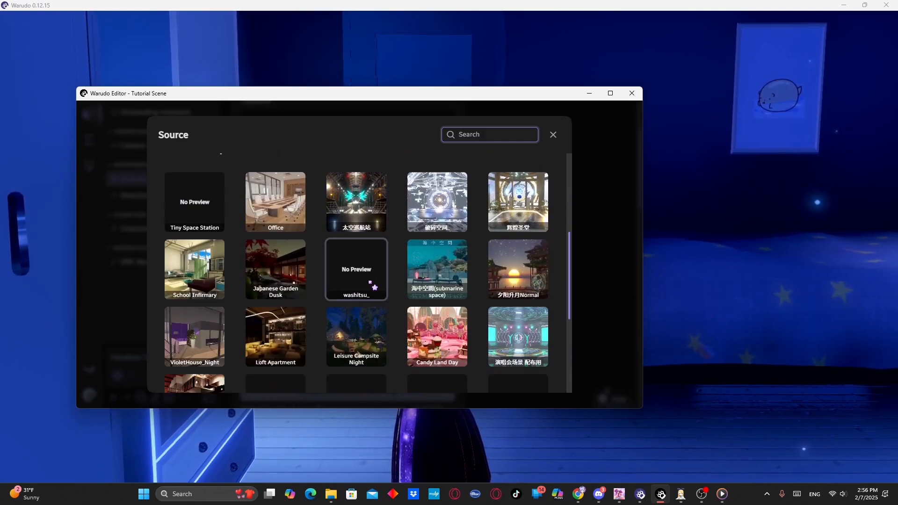
pyautogui.scroll(-2, 371, 286)
pyautogui.scroll(4, 372, 283)
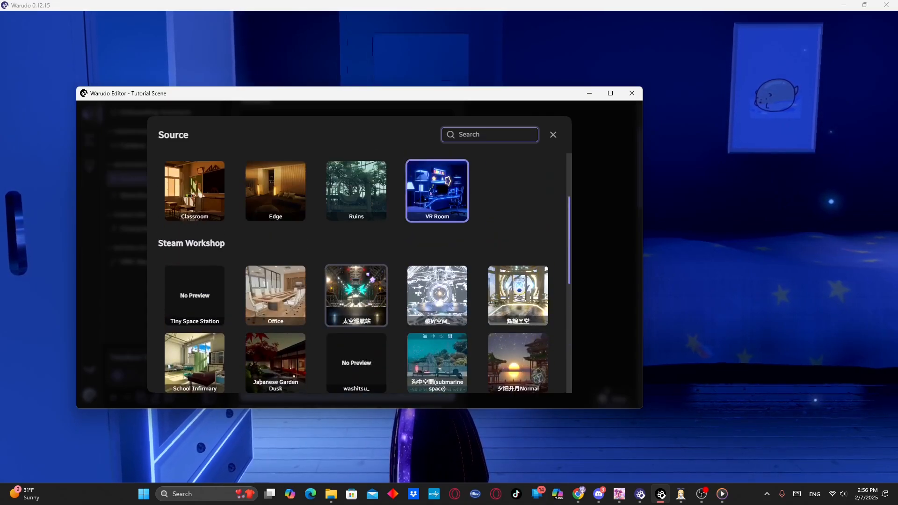
pyautogui.scroll(-2, 348, 300)
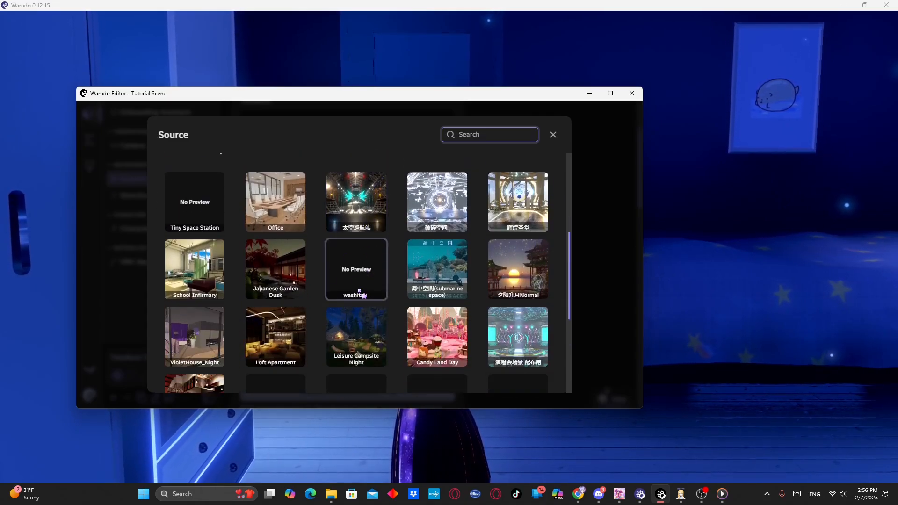
pyautogui.click(553, 136)
# Review the Environment Components options for lights, audio sources and post processing, leaving Enable Audio Sources at Yes
pyautogui.scroll(-3, 450, 277)
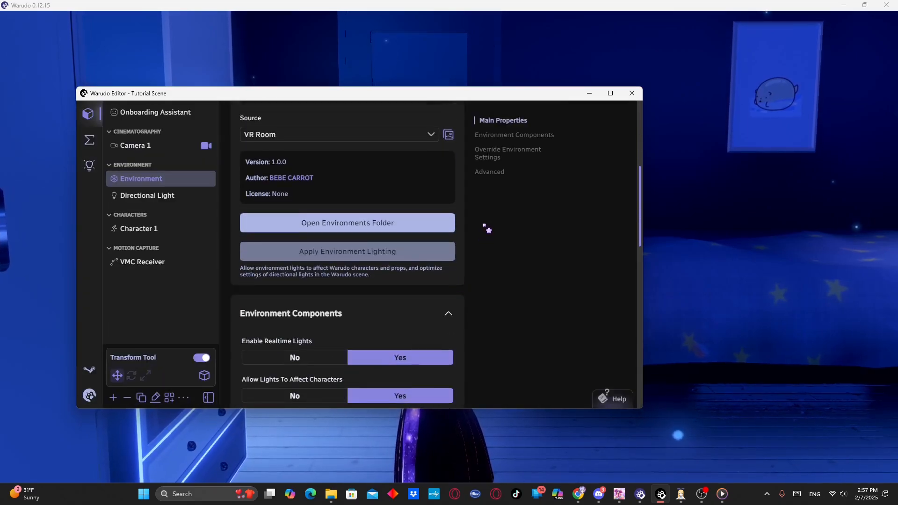
pyautogui.scroll(-4, 485, 229)
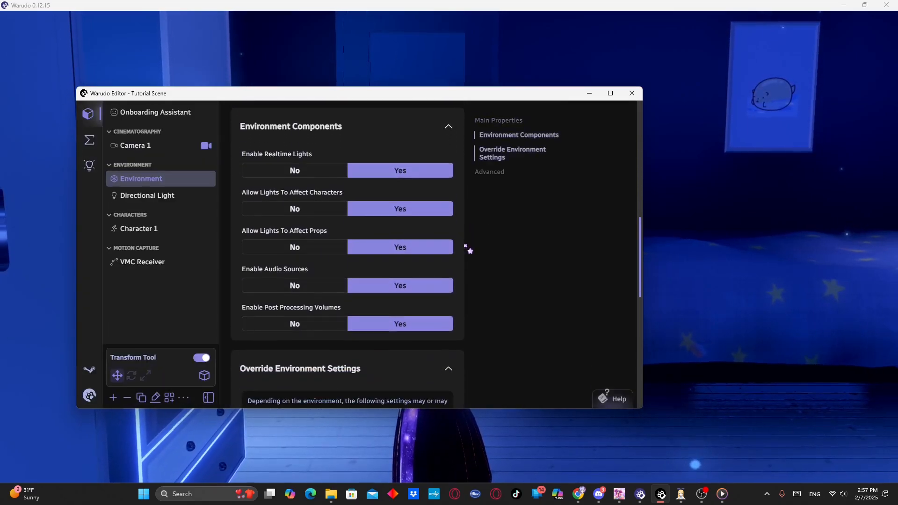
pyautogui.scroll(1, 351, 233)
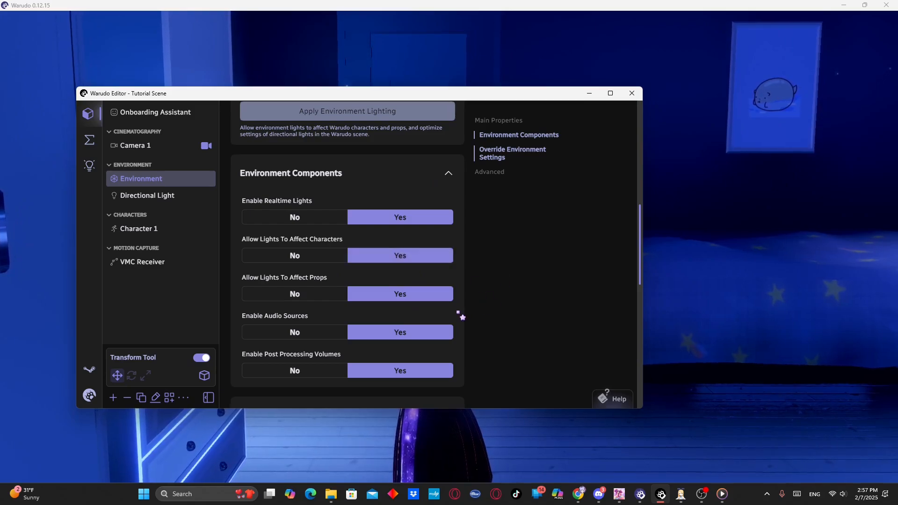
pyautogui.scroll(-1, 461, 316)
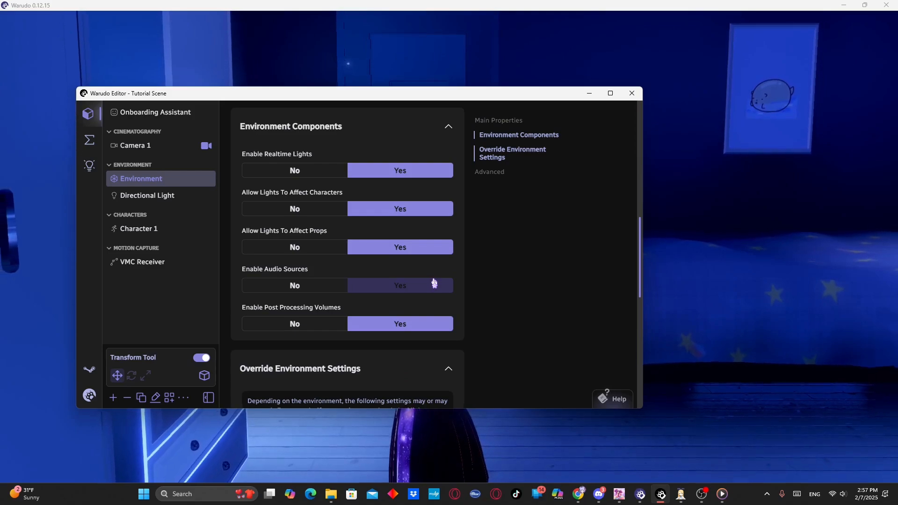
pyautogui.click(434, 282)
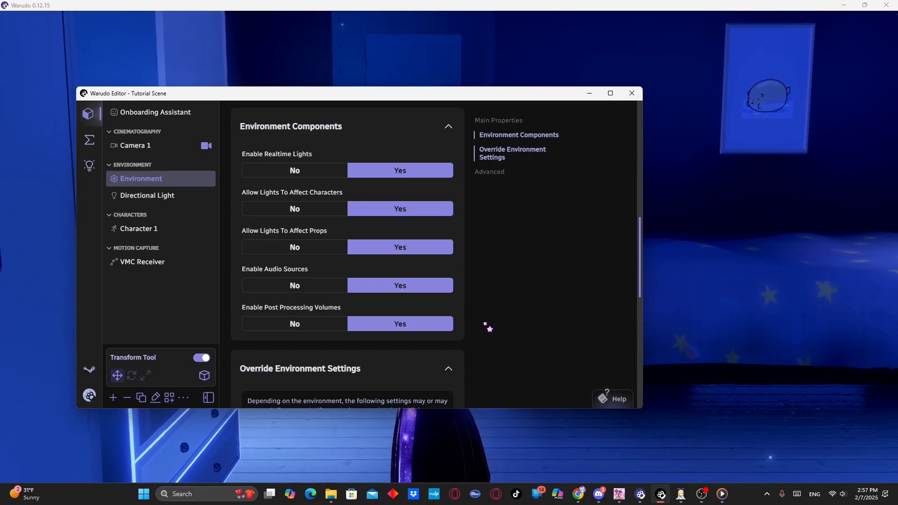
# Examine the Override Environment Settings, including the ambient lighting source choices and fog options, and the Advanced section
pyautogui.scroll(-5, 487, 327)
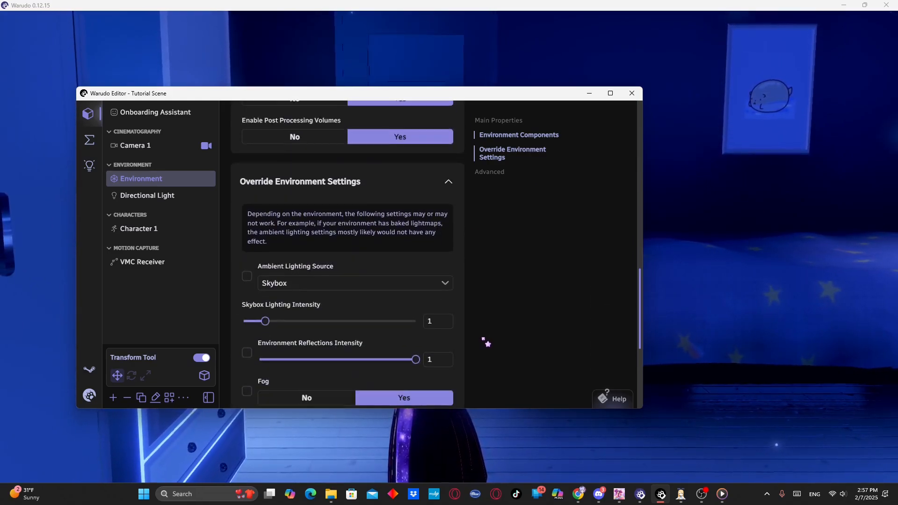
pyautogui.scroll(-2, 486, 343)
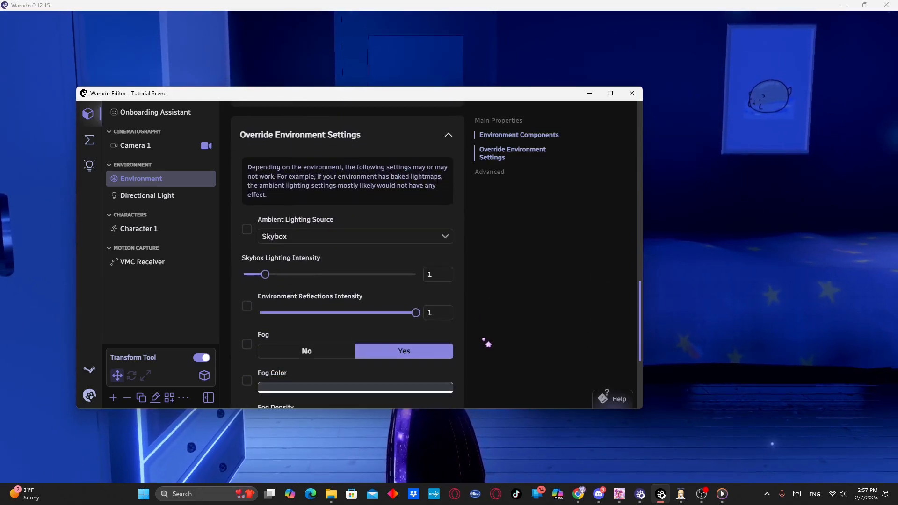
pyautogui.click(426, 238)
pyautogui.click(578, 264)
pyautogui.scroll(-3, 530, 266)
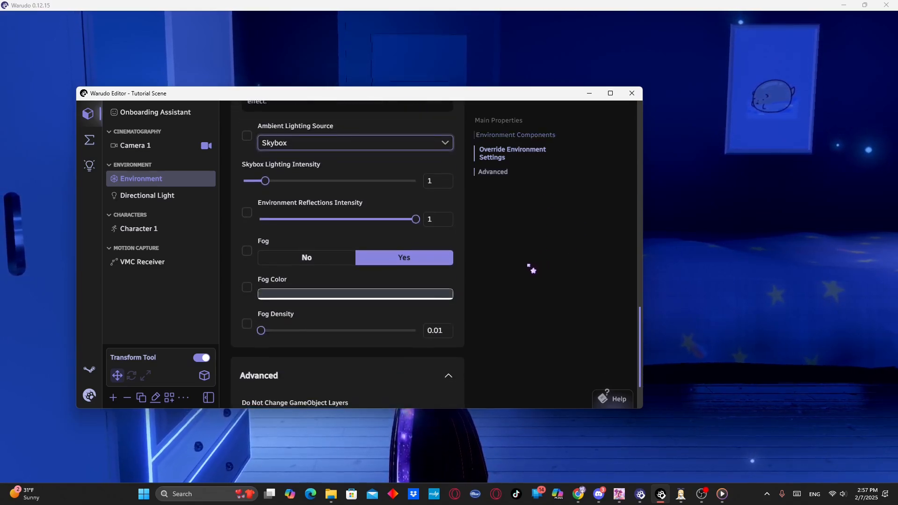
pyautogui.scroll(-3, 531, 269)
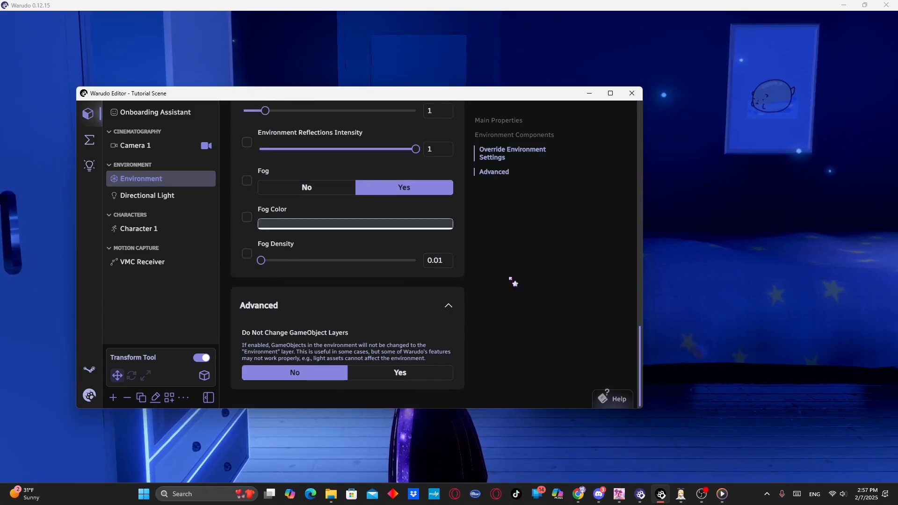
pyautogui.scroll(15, 453, 215)
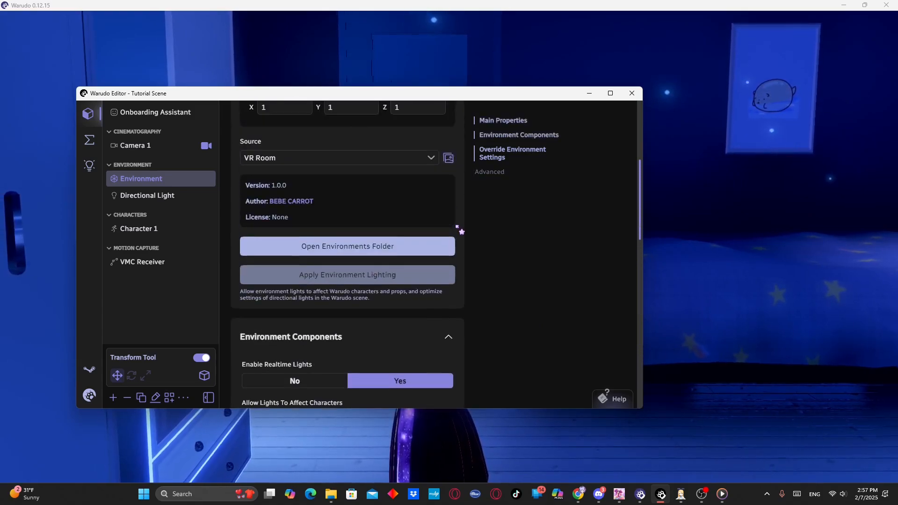
pyautogui.scroll(-1, 489, 284)
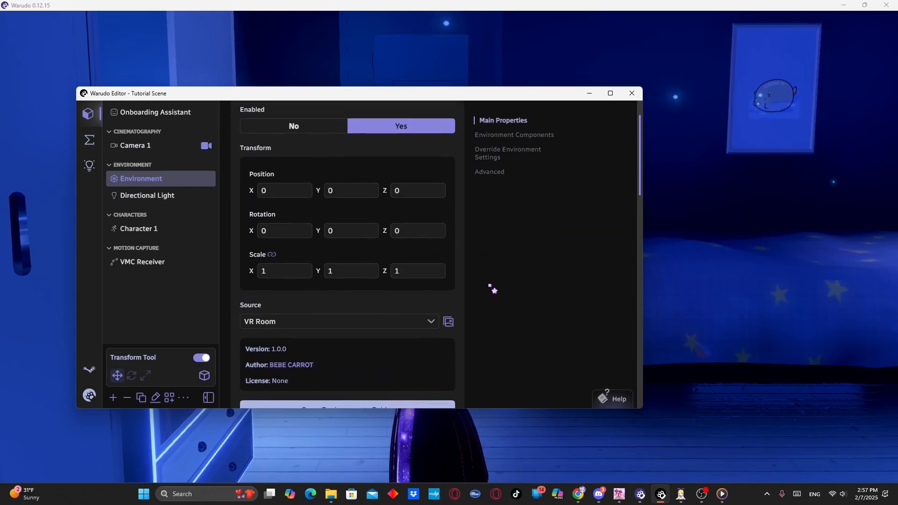
pyautogui.scroll(1, 489, 285)
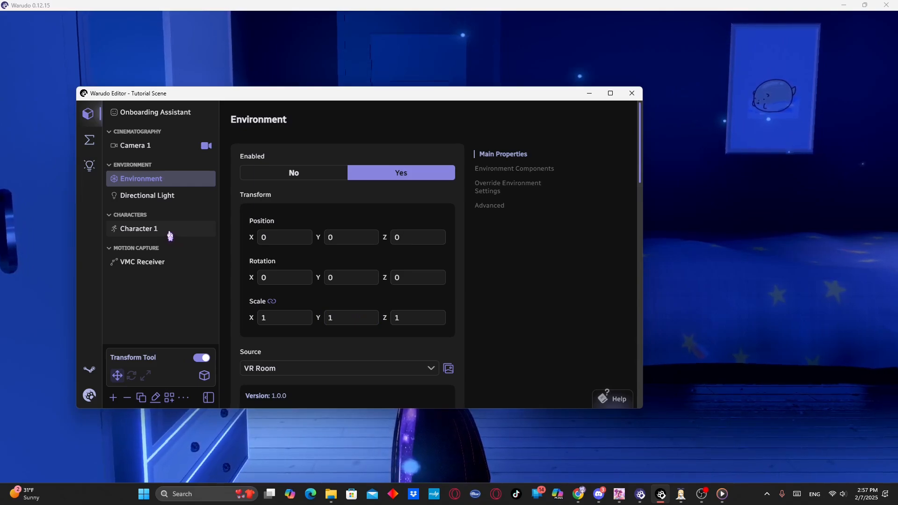
# Open the Directional Light's settings, switch the light off and on again, and look over its properties
pyautogui.click(171, 201)
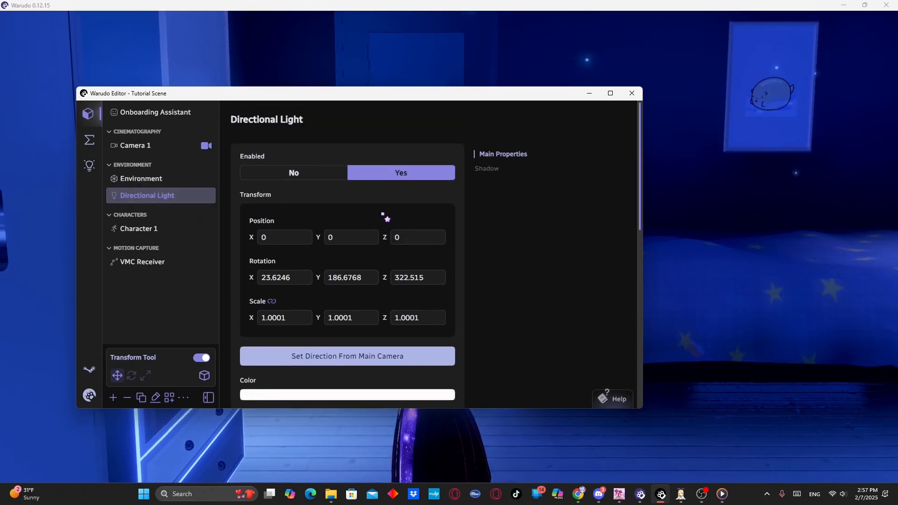
pyautogui.click(314, 178)
pyautogui.click(401, 172)
pyautogui.scroll(-2, 524, 298)
pyautogui.scroll(2, 525, 299)
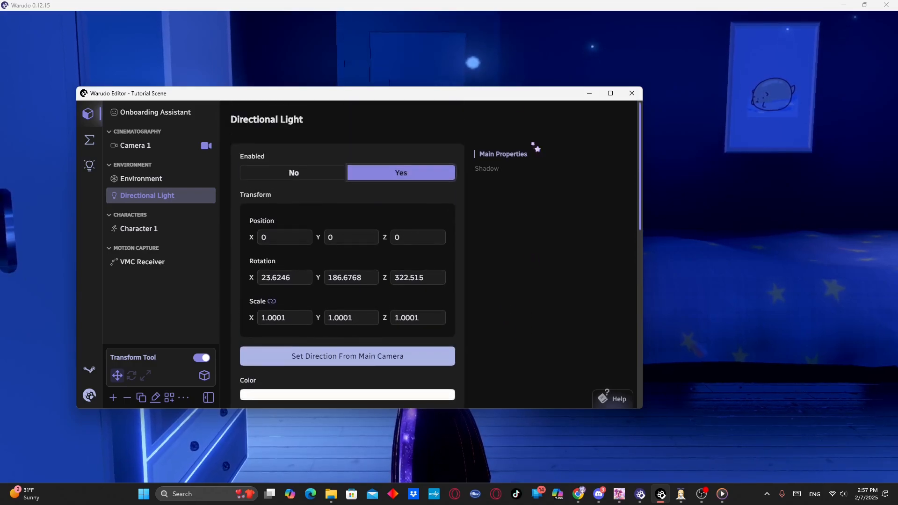
# Move the editor off the scene, orbit the camera towards the character's front and zoom in on her upper body
pyautogui.moveTo(508, 95); pyautogui.dragTo(0, 97)
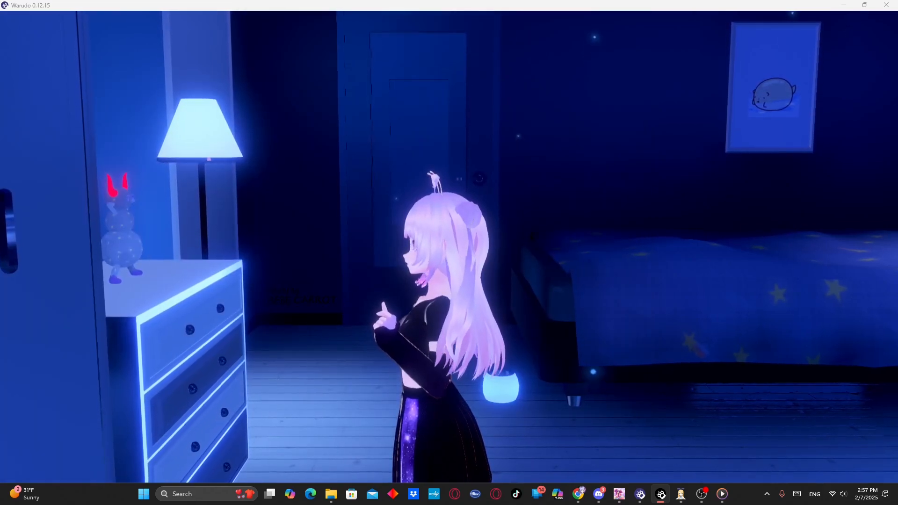
pyautogui.moveTo(215, 229); pyautogui.dragTo(402, 248)
pyautogui.scroll(3, 402, 278)
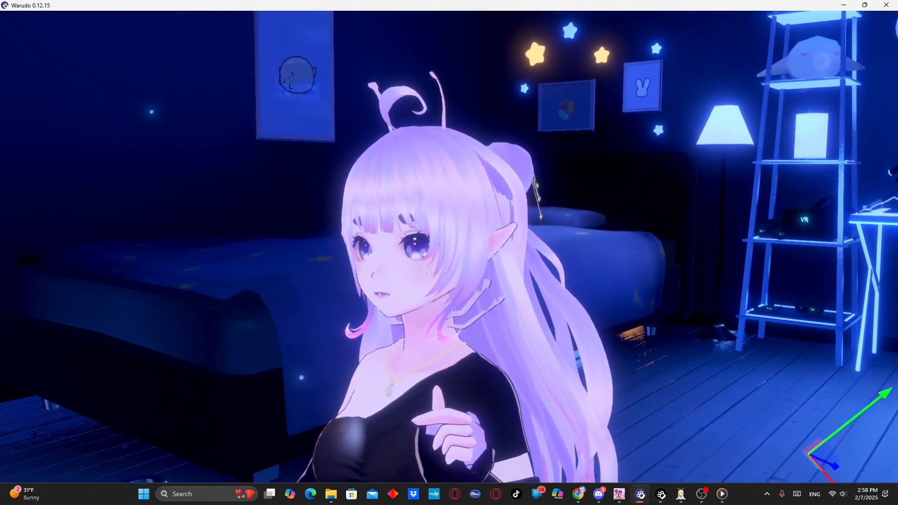
# Open the Directional Light's color picker and arrange the editor and scene so the character's face stays visible
pyautogui.moveTo(0, 87); pyautogui.dragTo(572, 87)
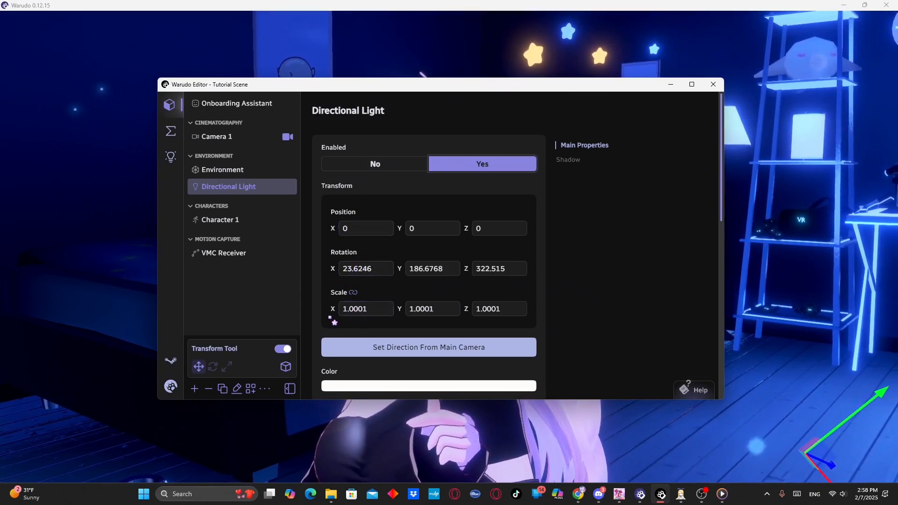
pyautogui.moveTo(464, 88); pyautogui.dragTo(451, 104)
pyautogui.scroll(-3, 563, 322)
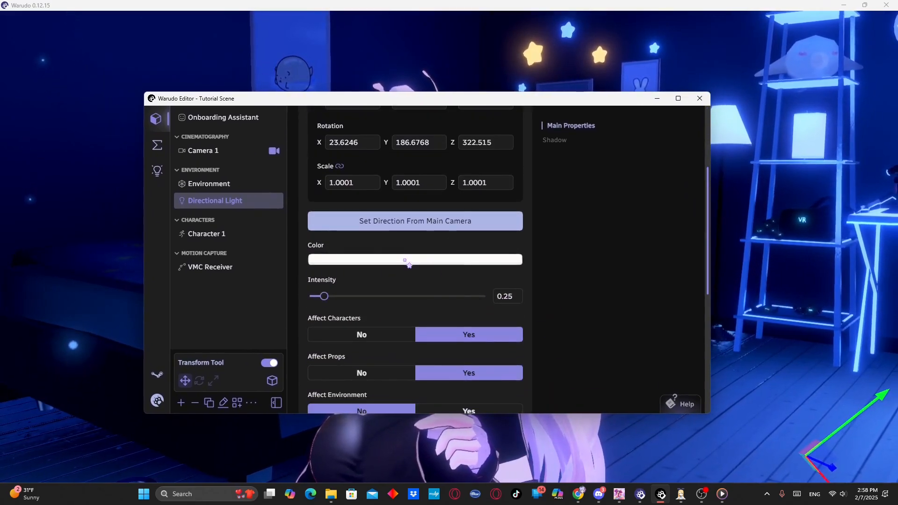
pyautogui.click(406, 260)
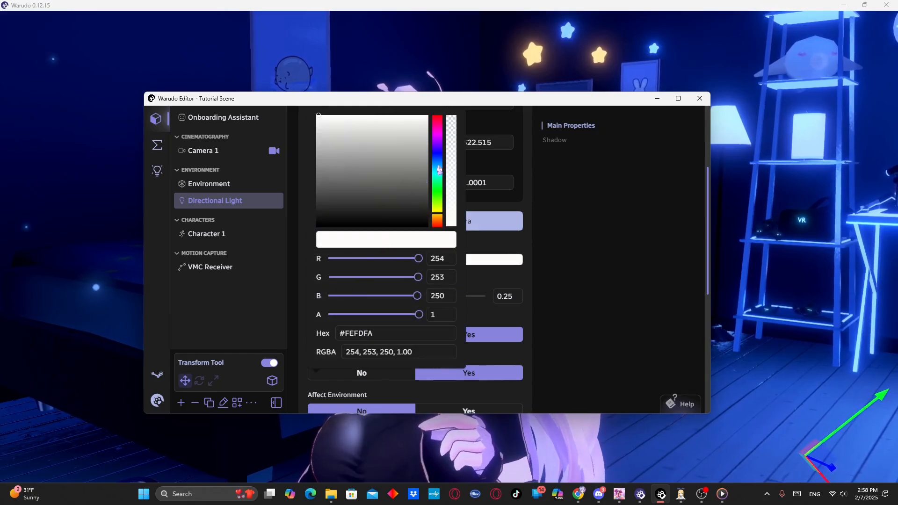
pyautogui.moveTo(461, 100); pyautogui.dragTo(541, 181)
pyautogui.click(506, 124)
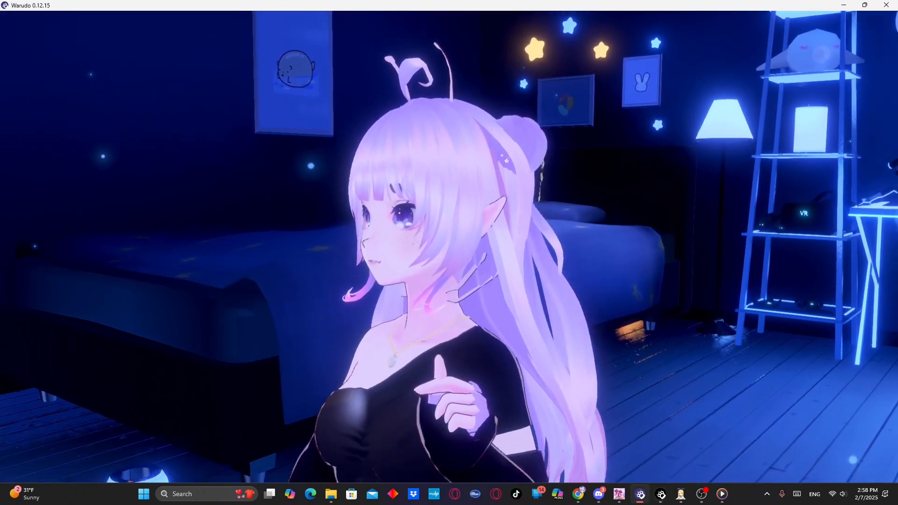
pyautogui.scroll(2, 516, 176)
pyautogui.scroll(-2, 516, 176)
pyautogui.moveTo(516, 175); pyautogui.dragTo(562, 218)
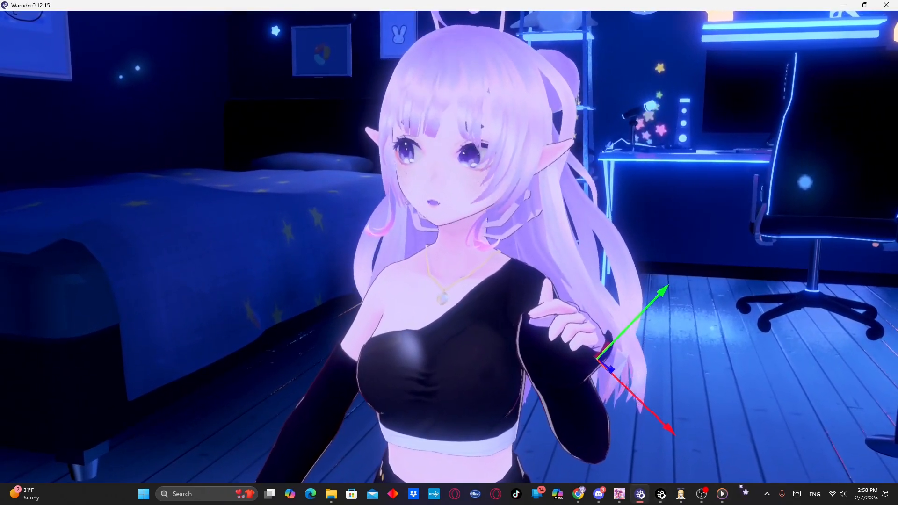
pyautogui.click(661, 495)
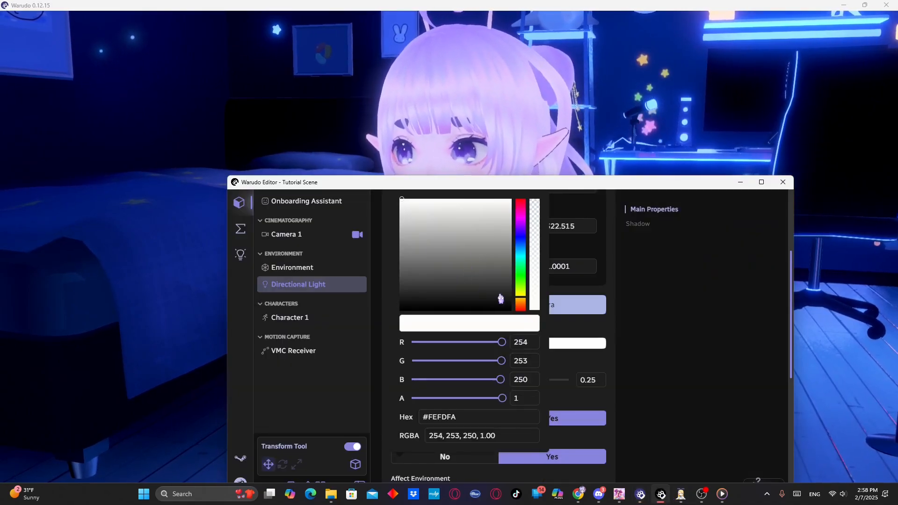
# Try a teal color, #0090B3, on the Directional Light and raise its intensity to 1.59
pyautogui.moveTo(519, 287)
pyautogui.mouseDown()
pyautogui.moveTo(520, 233)
pyautogui.moveTo(525, 271)
pyautogui.moveTo(533, 258)
pyautogui.moveTo(499, 238)
pyautogui.mouseUp()
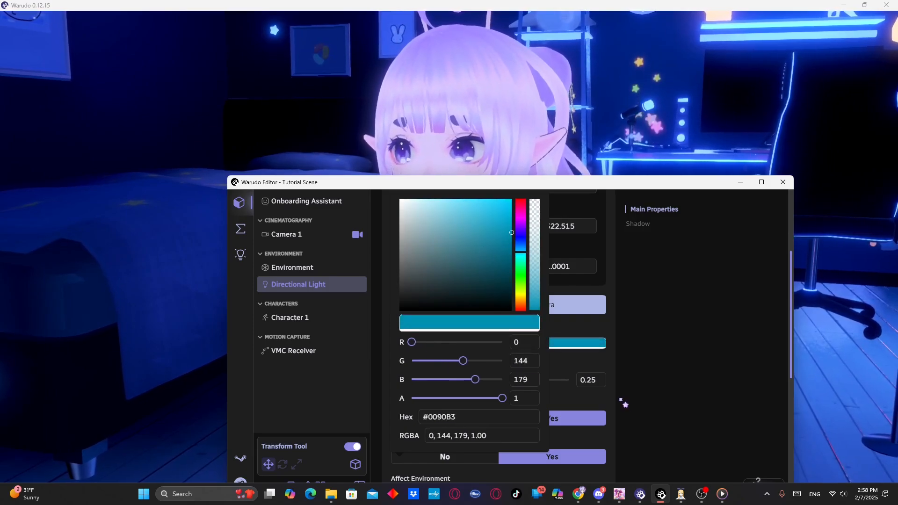
pyautogui.click(660, 372)
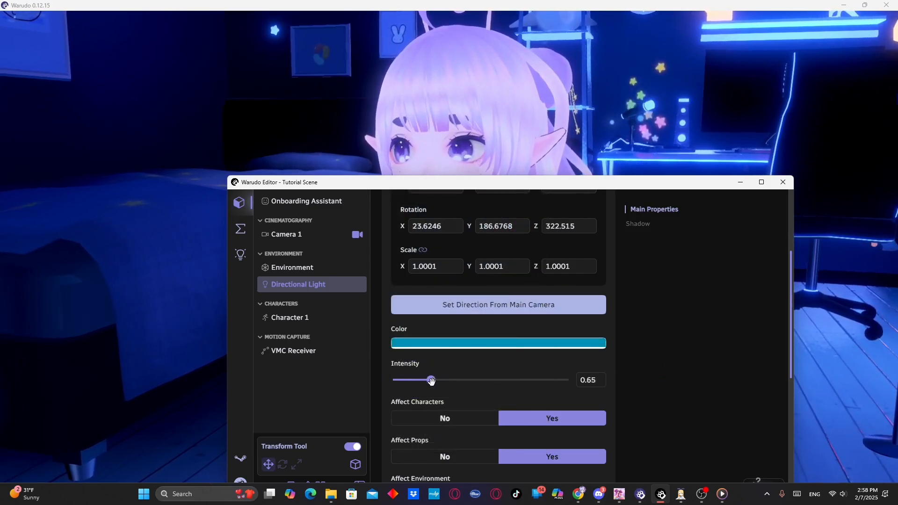
pyautogui.click(491, 344)
pyautogui.moveTo(511, 248)
pyautogui.mouseDown()
pyautogui.moveTo(500, 257)
pyautogui.moveTo(454, 243)
pyautogui.moveTo(508, 219)
pyautogui.mouseUp()
pyautogui.click(543, 192)
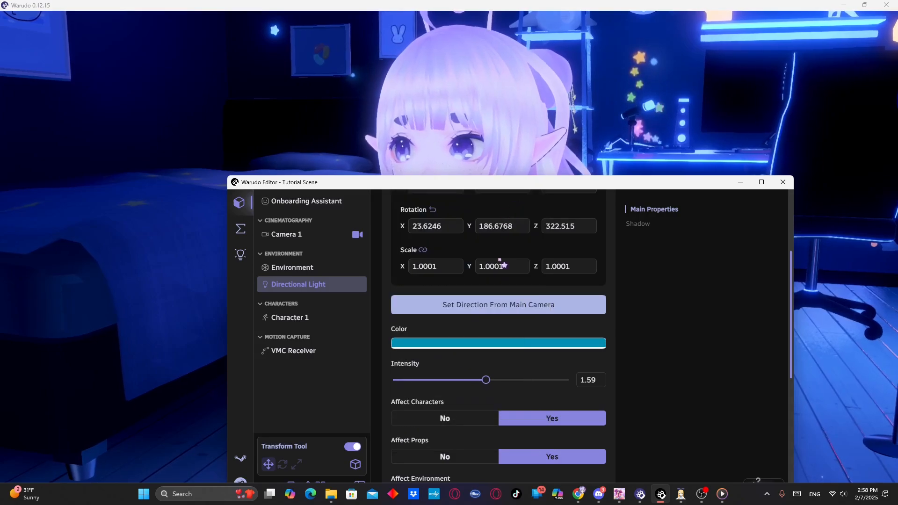
pyautogui.click(493, 344)
pyautogui.moveTo(490, 228)
pyautogui.mouseDown()
pyautogui.moveTo(447, 234)
pyautogui.moveTo(459, 204)
pyautogui.moveTo(473, 237)
pyautogui.moveTo(451, 206)
pyautogui.moveTo(451, 216)
pyautogui.moveTo(481, 206)
pyautogui.moveTo(459, 211)
pyautogui.moveTo(513, 234)
pyautogui.mouseUp()
pyautogui.click(689, 323)
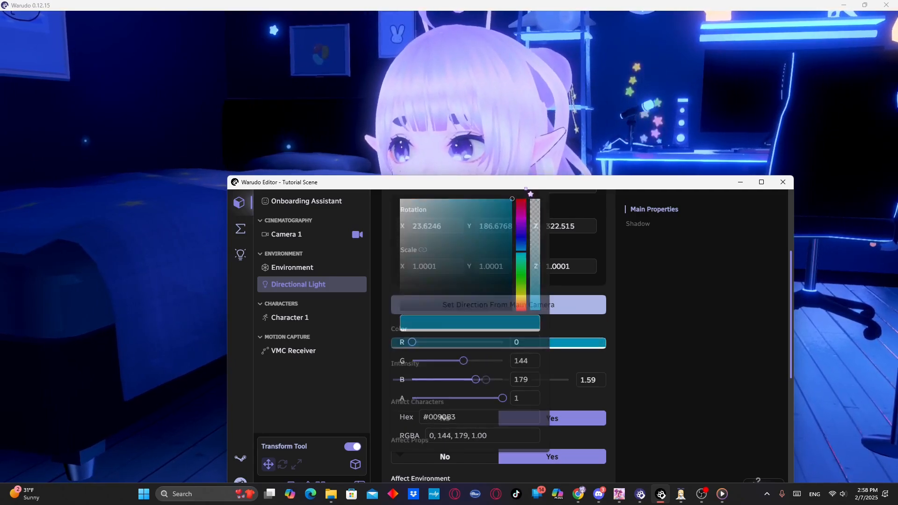
# Set the Directional Light's intensity to 0.29 and its color to a pale peach near #F7E6D9
pyautogui.scroll(3, 639, 332)
pyautogui.scroll(-3, 639, 328)
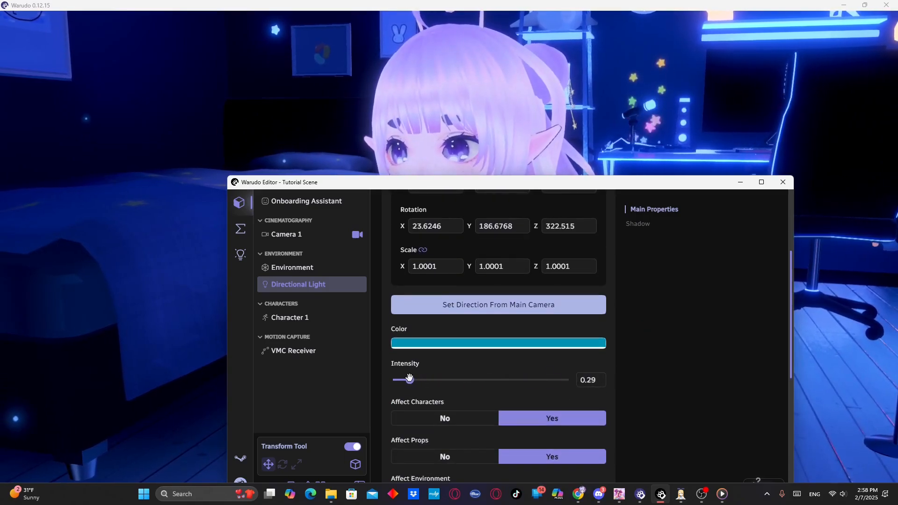
pyautogui.click(458, 344)
pyautogui.moveTo(522, 260); pyautogui.dragTo(525, 306)
pyautogui.moveTo(435, 301)
pyautogui.mouseDown()
pyautogui.moveTo(423, 296)
pyautogui.moveTo(411, 257)
pyautogui.moveTo(414, 205)
pyautogui.mouseUp()
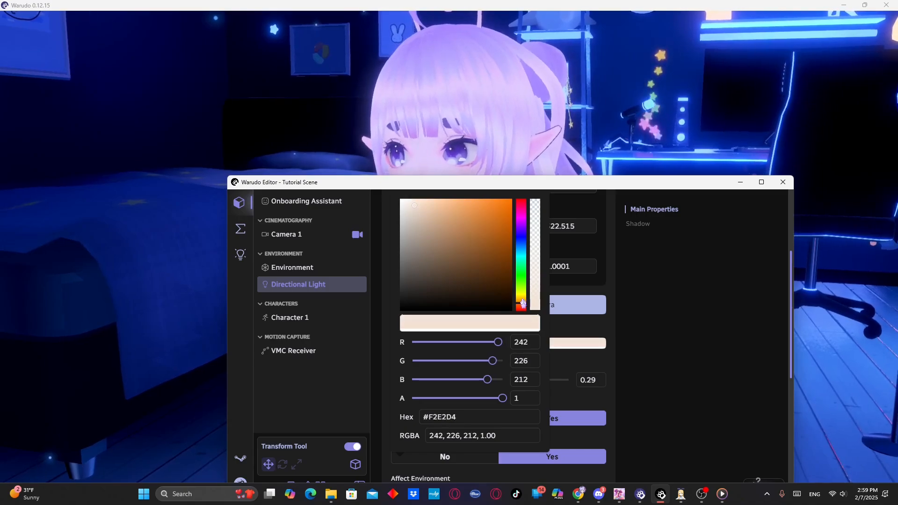
pyautogui.moveTo(523, 305); pyautogui.dragTo(523, 308)
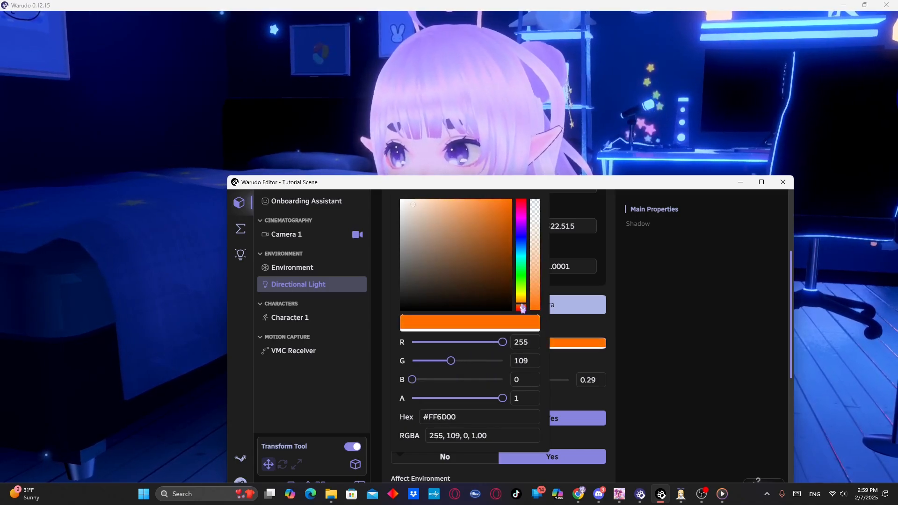
pyautogui.click(415, 210)
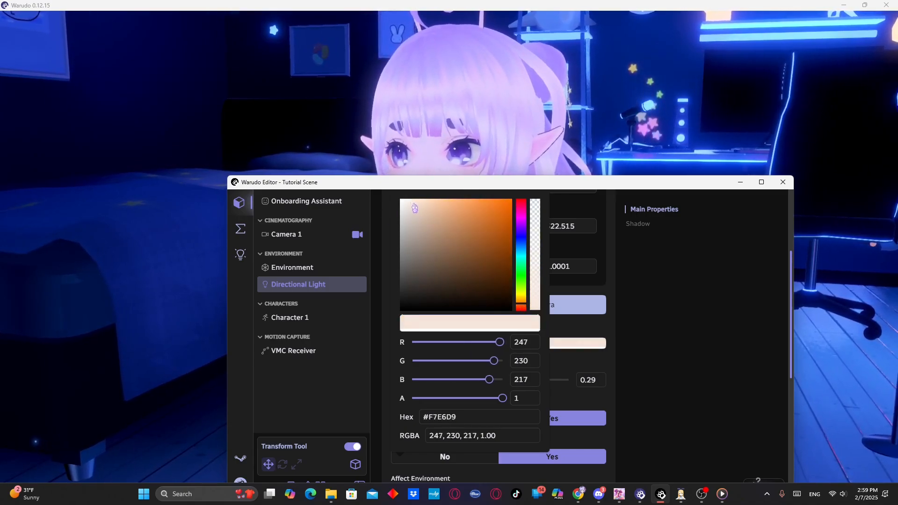
pyautogui.click(652, 324)
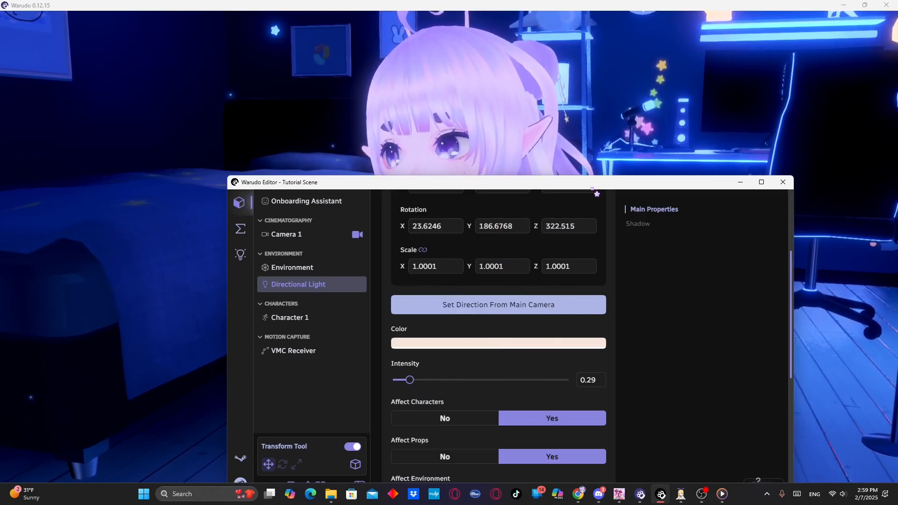
# Try letting the Directional Light affect the environment, and set Affect Environment back to No
pyautogui.moveTo(585, 183); pyautogui.dragTo(568, 143)
pyautogui.scroll(-3, 526, 290)
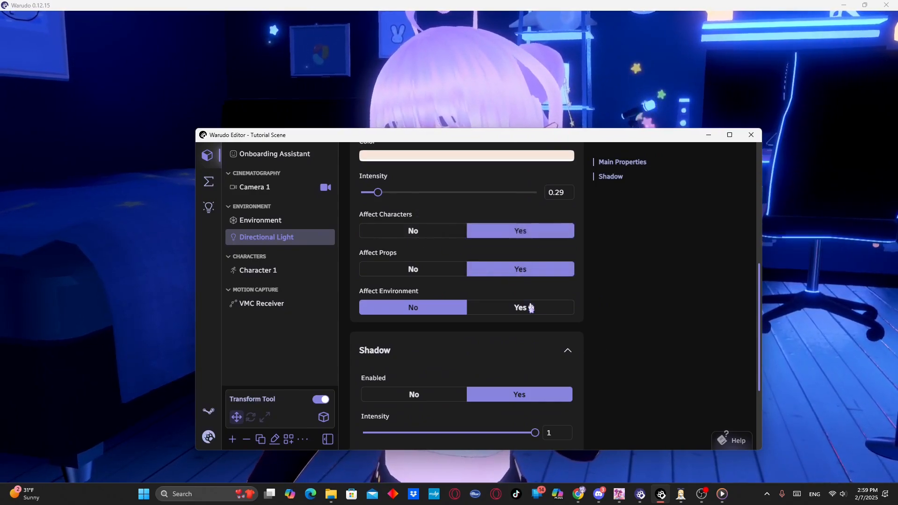
pyautogui.click(525, 309)
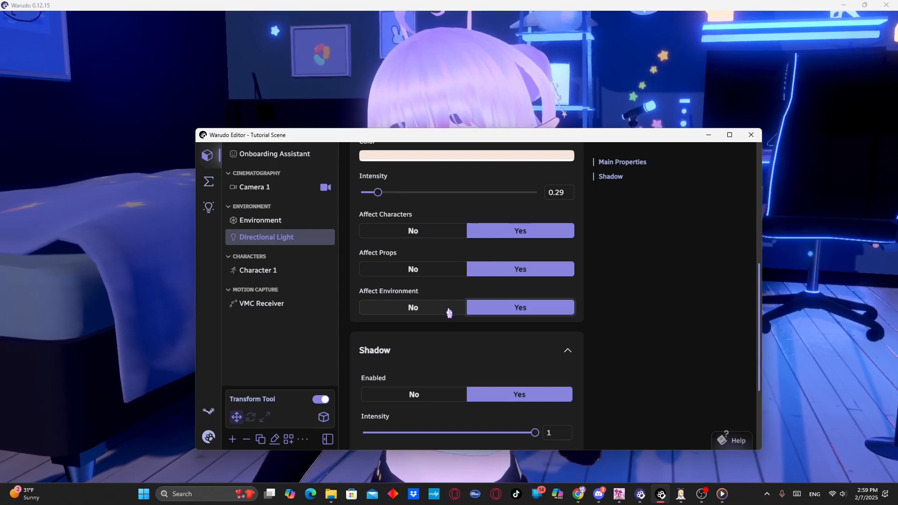
pyautogui.click(438, 310)
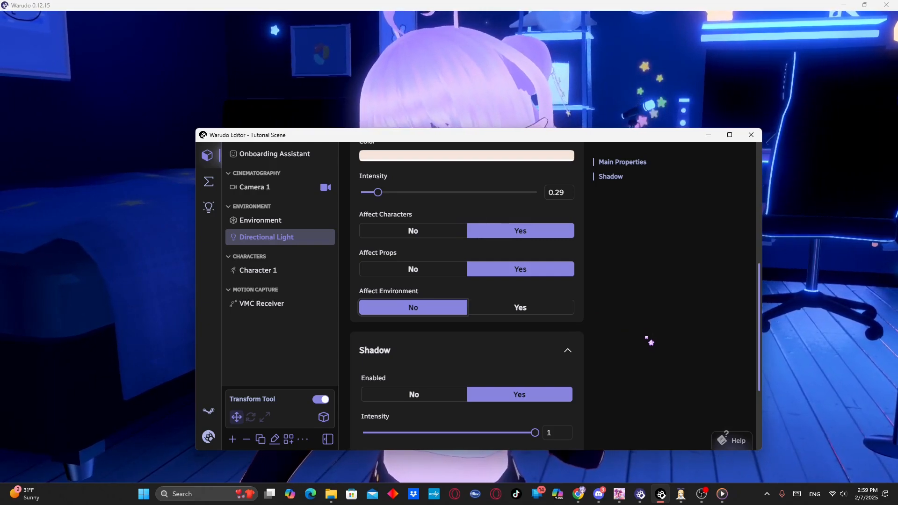
# Switch the Directional Light's shadow off and on again to compare, and review its shadow options and main properties
pyautogui.scroll(-3, 646, 337)
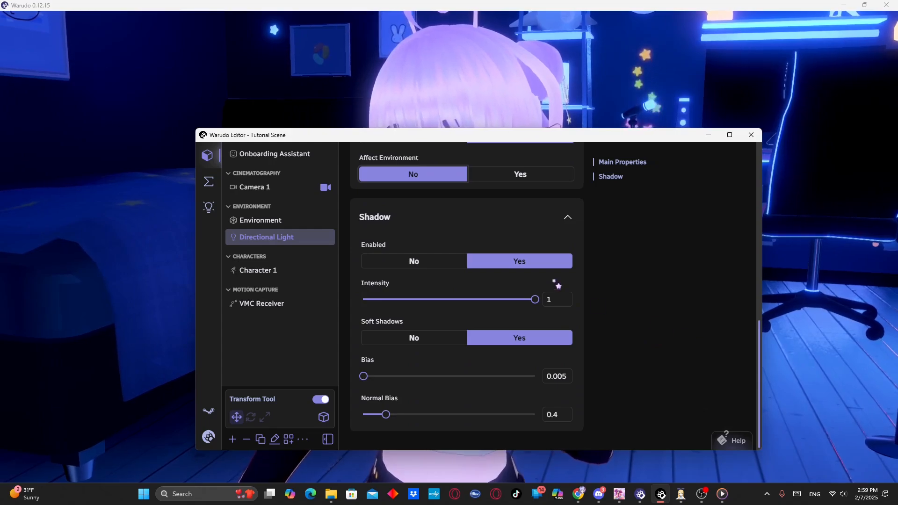
pyautogui.click(452, 262)
pyautogui.click(514, 262)
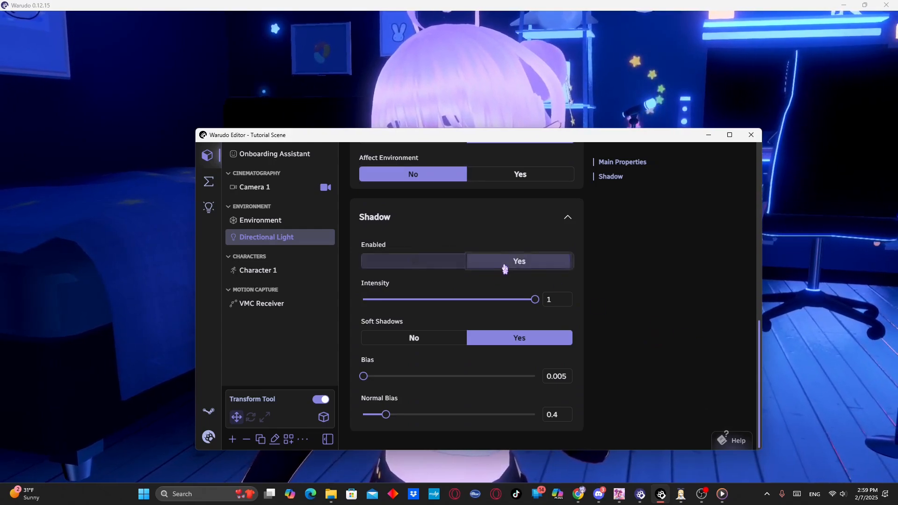
pyautogui.click(440, 264)
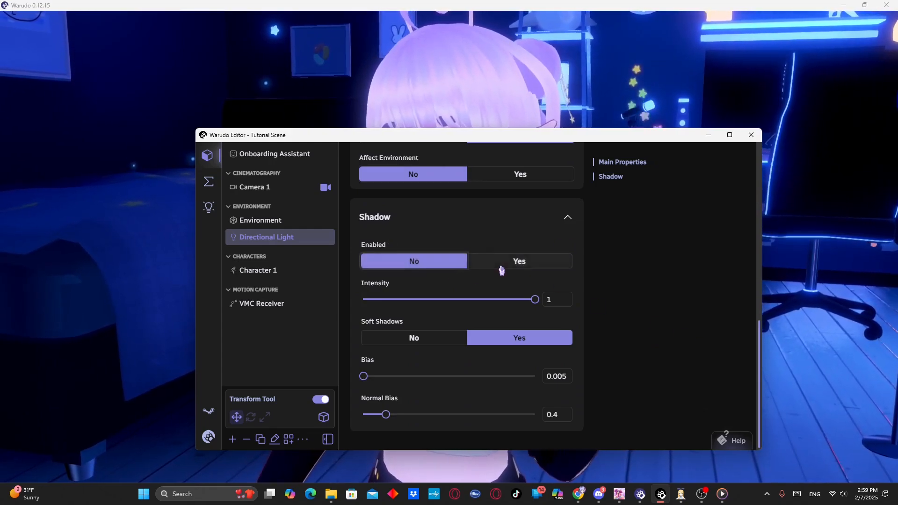
pyautogui.click(504, 266)
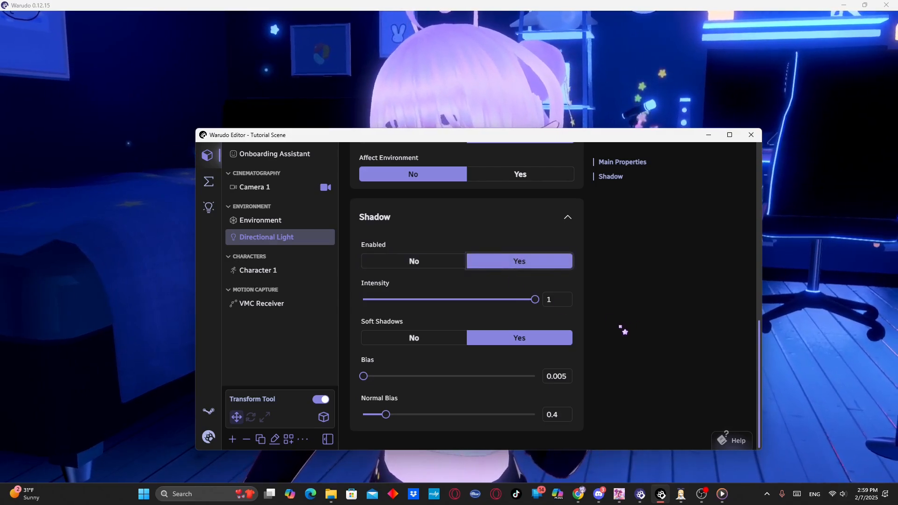
pyautogui.scroll(2, 625, 328)
pyautogui.scroll(-2, 609, 327)
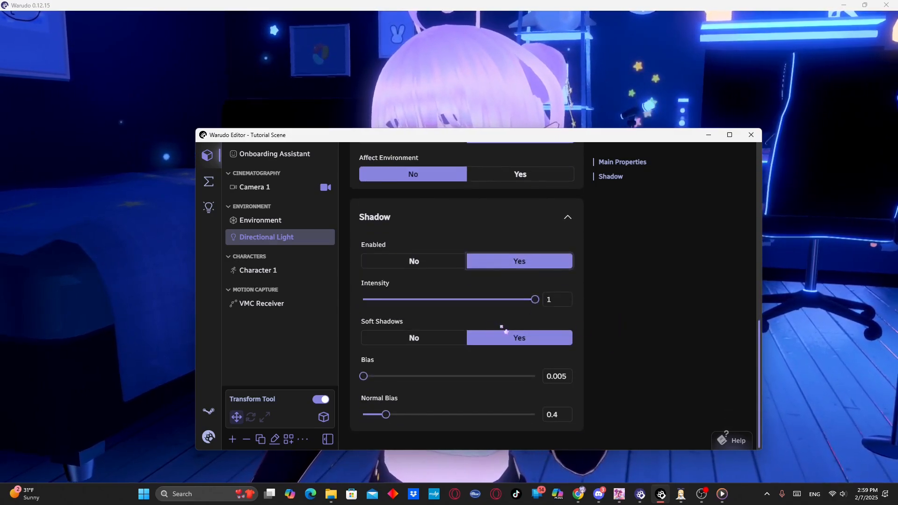
pyautogui.moveTo(592, 138); pyautogui.dragTo(618, 137)
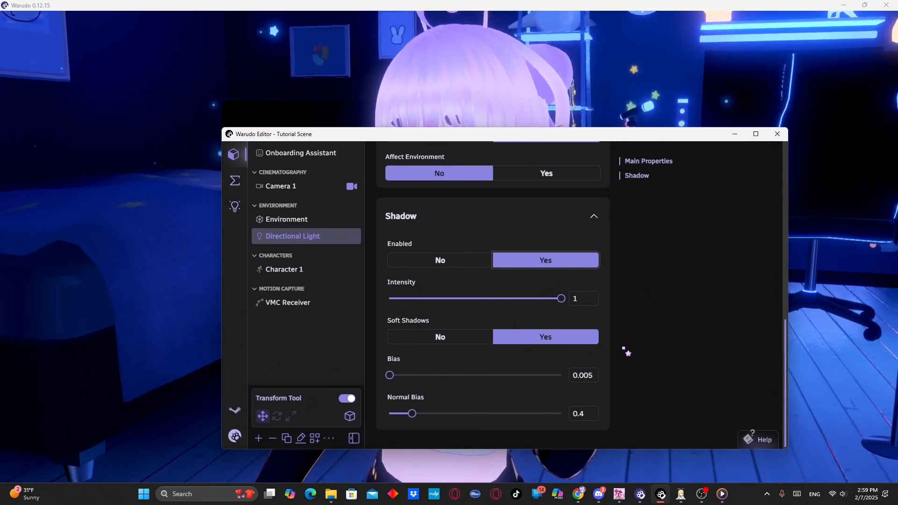
pyautogui.scroll(3, 627, 346)
pyautogui.scroll(-3, 627, 344)
pyautogui.scroll(6, 627, 342)
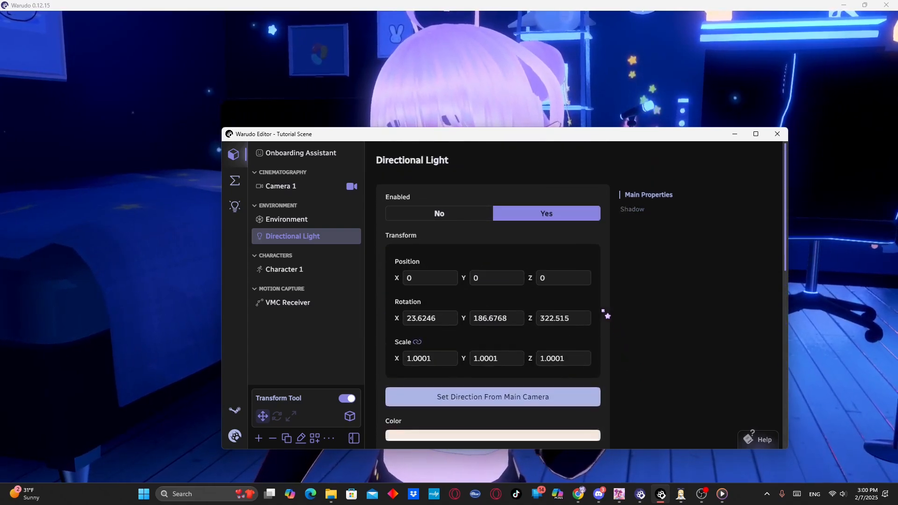
# Open Character 1's properties with the Transform Tool enabled, keeping the character selected in the scene
pyautogui.click(301, 272)
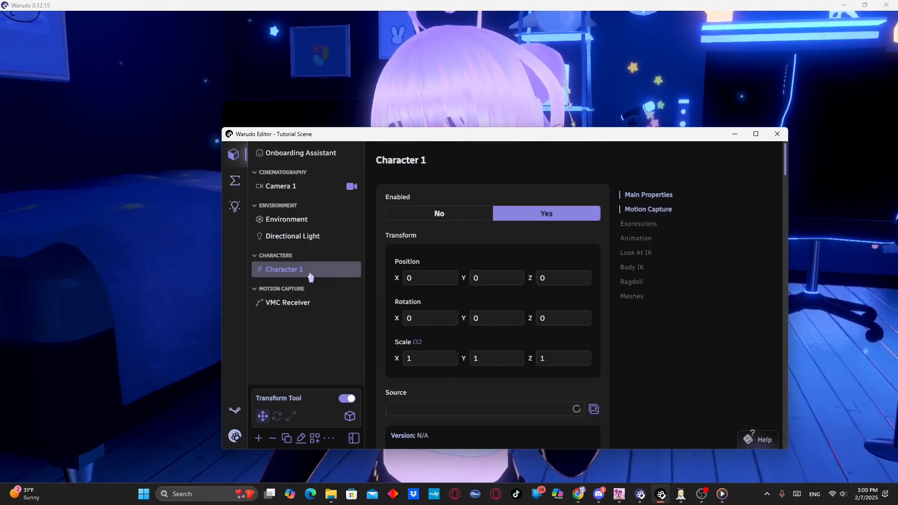
pyautogui.moveTo(547, 139); pyautogui.dragTo(365, 132)
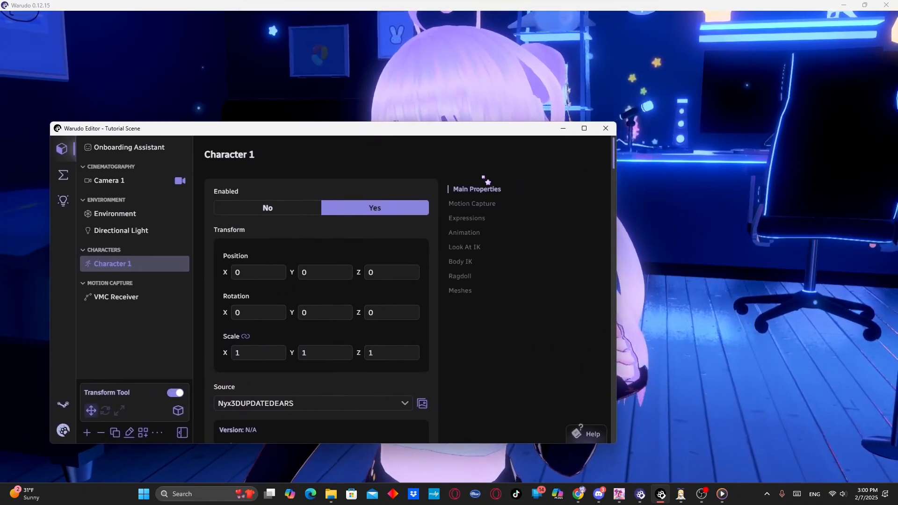
pyautogui.click(674, 267)
pyautogui.scroll(-5, 674, 267)
pyautogui.moveTo(674, 267); pyautogui.dragTo(541, 280, button='right')
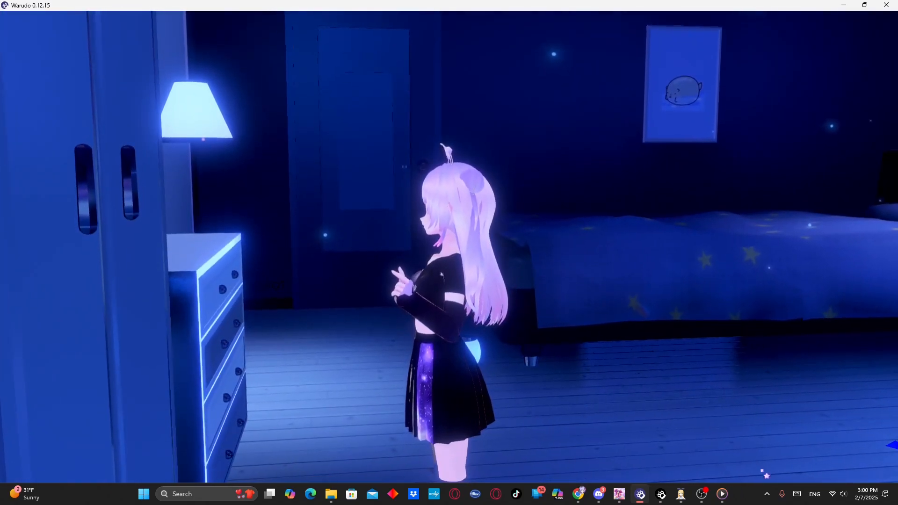
pyautogui.click(661, 494)
pyautogui.moveTo(470, 133); pyautogui.dragTo(520, 128)
pyautogui.click(288, 270)
pyautogui.click(200, 267)
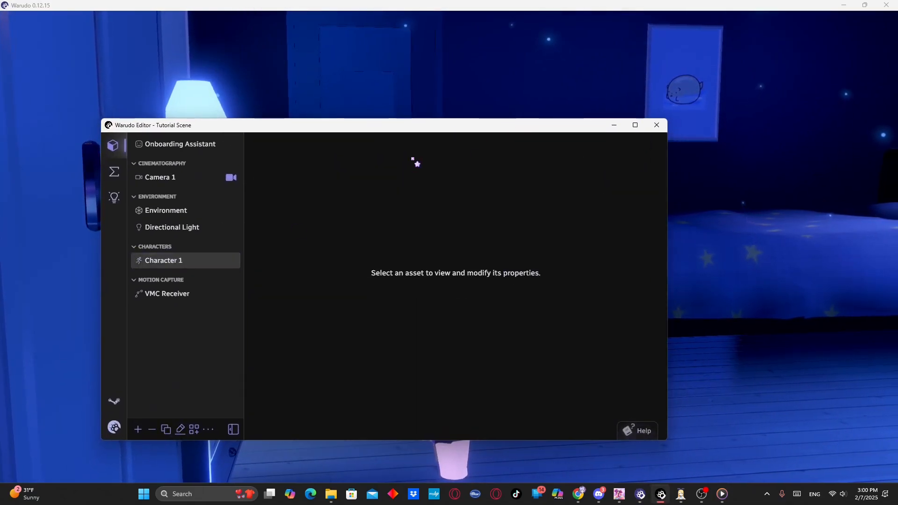
pyautogui.click(182, 263)
pyautogui.moveTo(376, 128)
pyautogui.mouseDown()
pyautogui.moveTo(725, 107)
pyautogui.moveTo(348, 114)
pyautogui.moveTo(365, 128)
pyautogui.mouseUp()
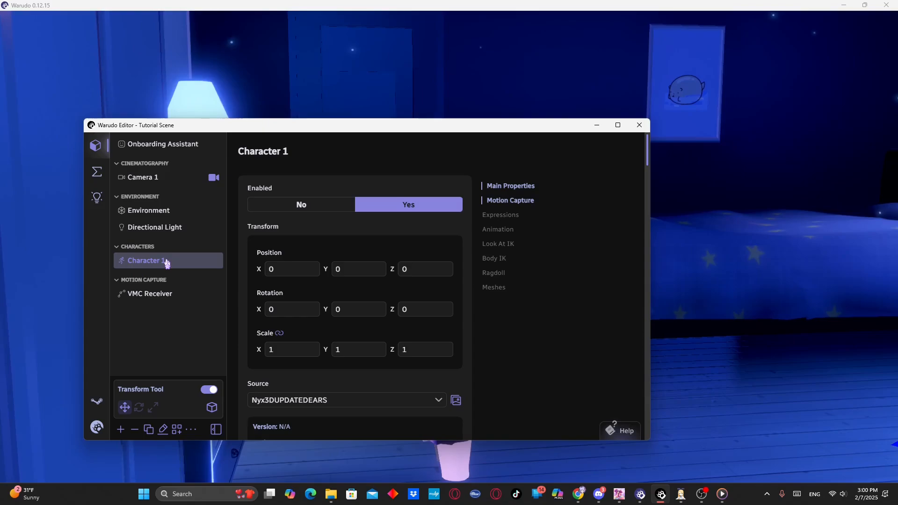
# Move the editor window aside and reposition Character 1 with the transform gizmo into the open area between the bed and the desk
pyautogui.moveTo(362, 130); pyautogui.dragTo(0, 141)
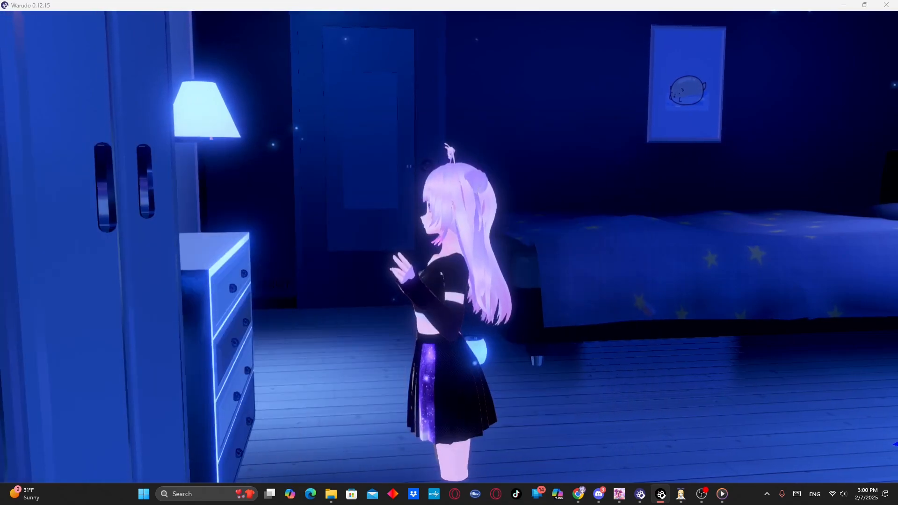
pyautogui.click(323, 279)
pyautogui.moveTo(323, 278); pyautogui.dragTo(479, 269)
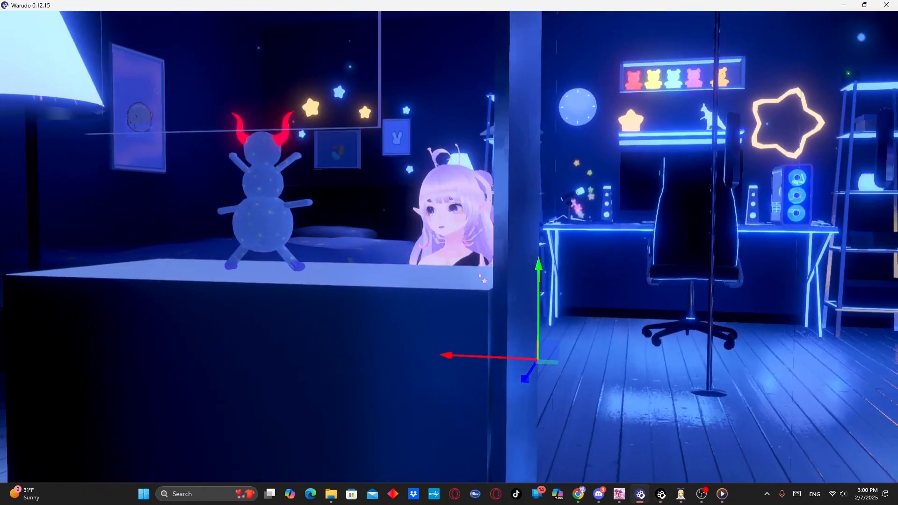
pyautogui.scroll(-2, 481, 276)
pyautogui.scroll(2, 479, 270)
pyautogui.scroll(2, 479, 268)
pyautogui.moveTo(479, 268); pyautogui.dragTo(358, 276, button='middle')
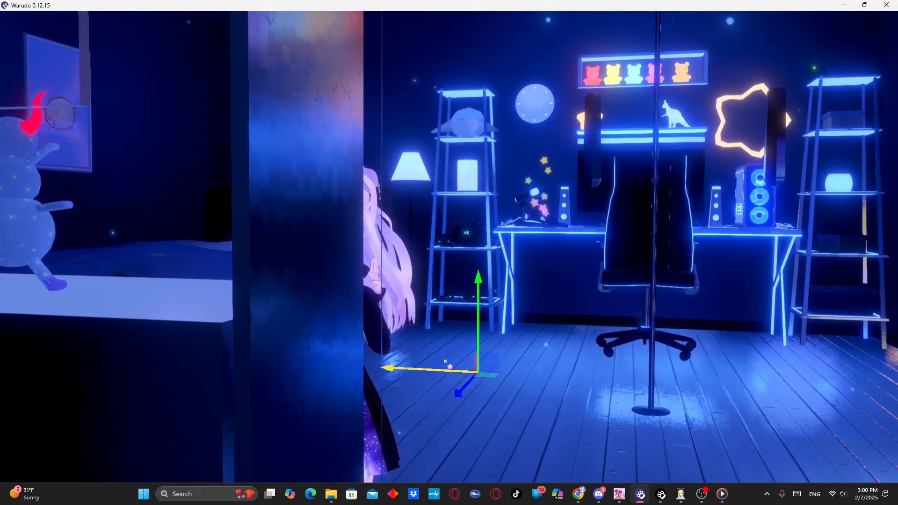
pyautogui.moveTo(478, 327); pyautogui.dragTo(478, 266)
pyautogui.moveTo(482, 273); pyautogui.dragTo(483, 311, button='middle')
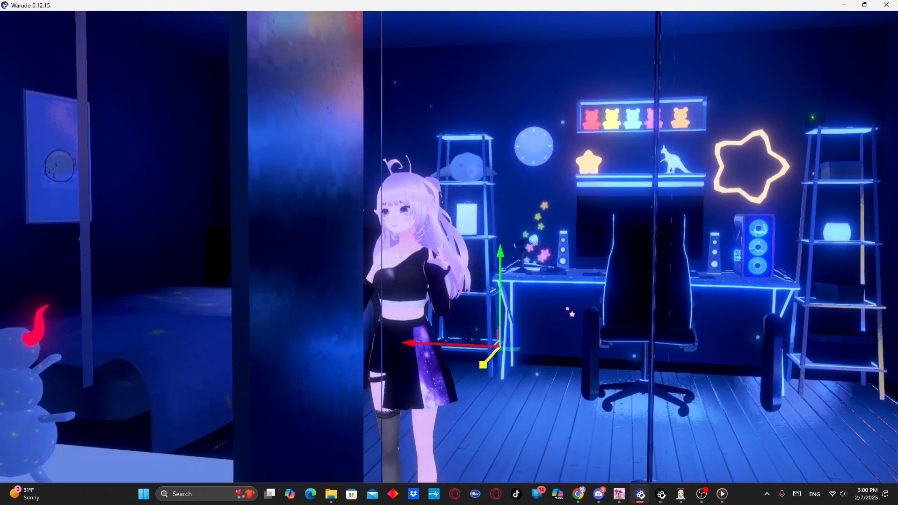
pyautogui.scroll(2, 571, 312)
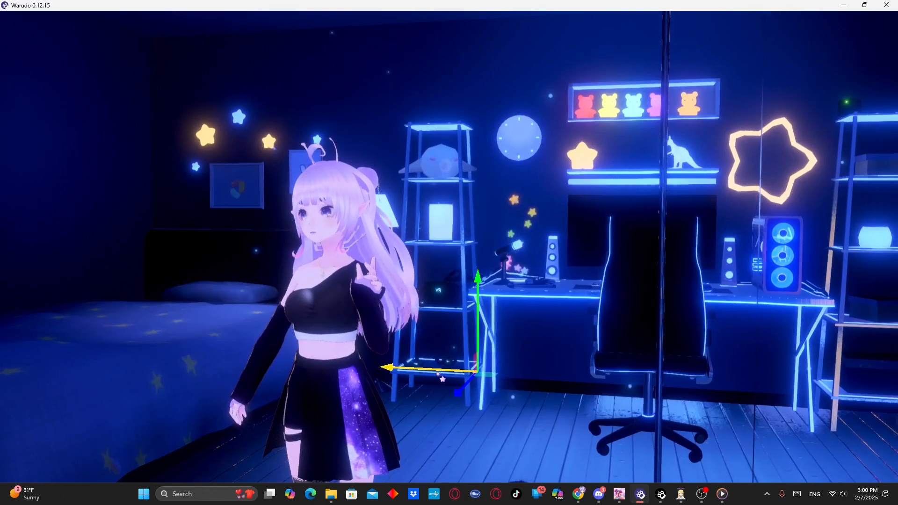
pyautogui.moveTo(458, 393); pyautogui.dragTo(487, 373)
pyautogui.moveTo(379, 360); pyautogui.dragTo(433, 376)
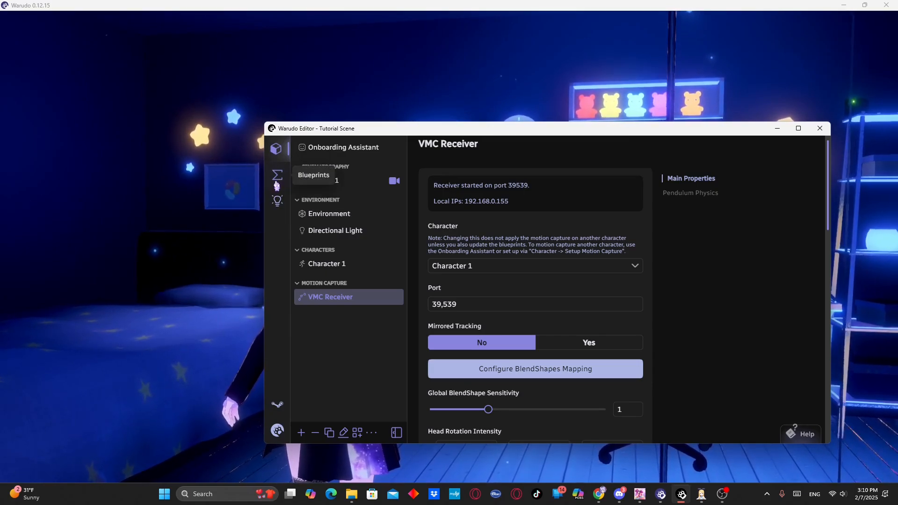
# Look over the scene's blueprints and compare them with the Discover library, finishing in Discover
pyautogui.click(277, 175)
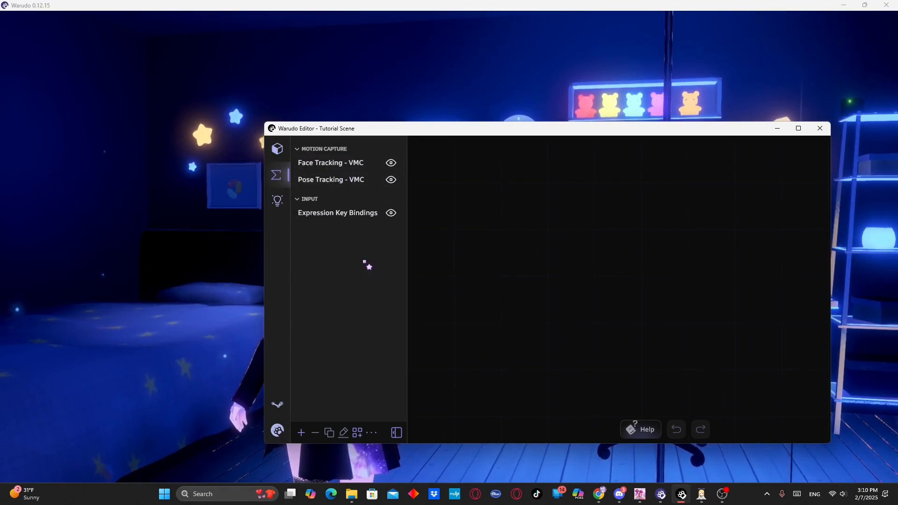
pyautogui.click(276, 204)
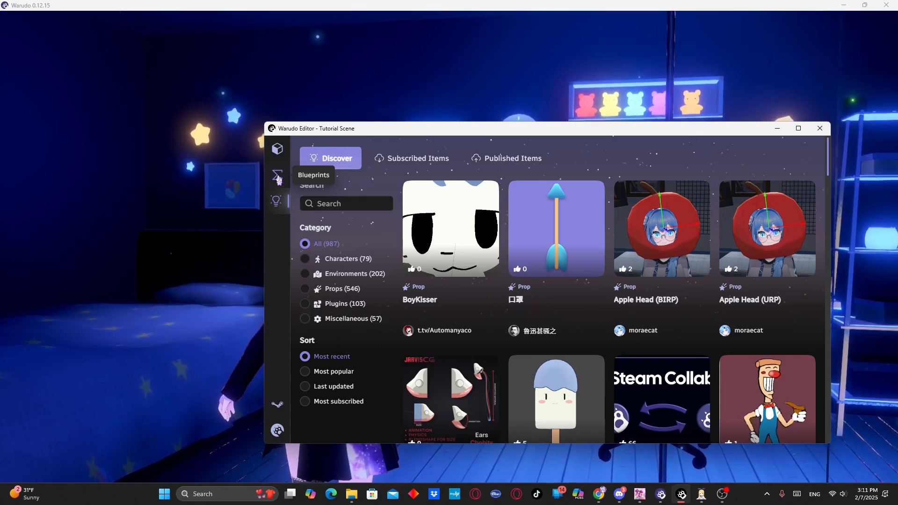
pyautogui.click(278, 179)
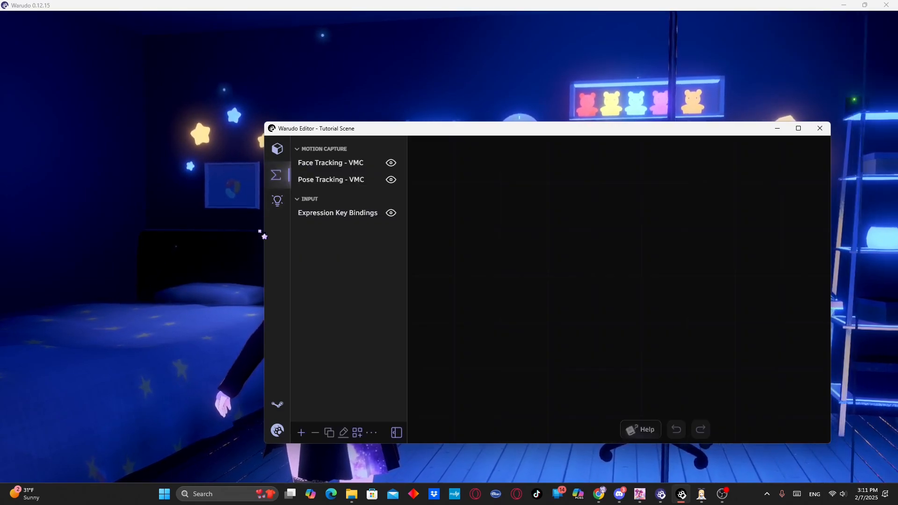
pyautogui.click(276, 202)
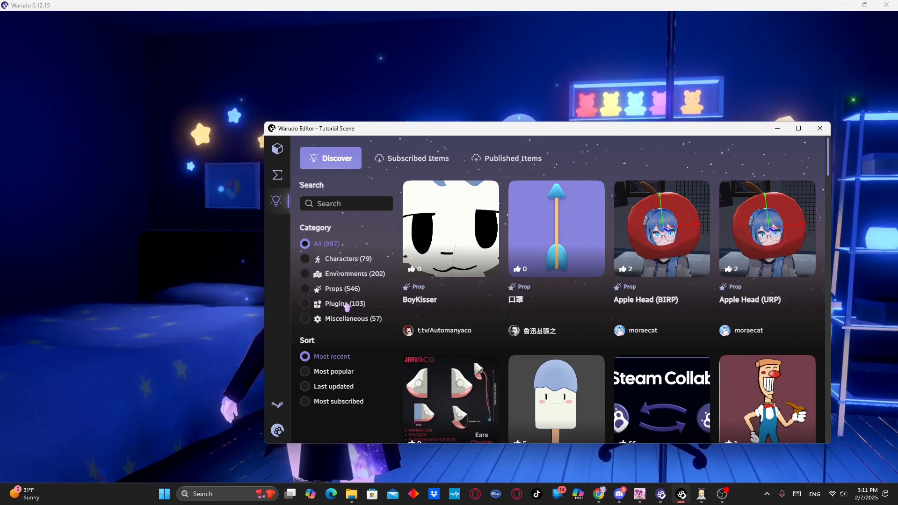
pyautogui.click(278, 181)
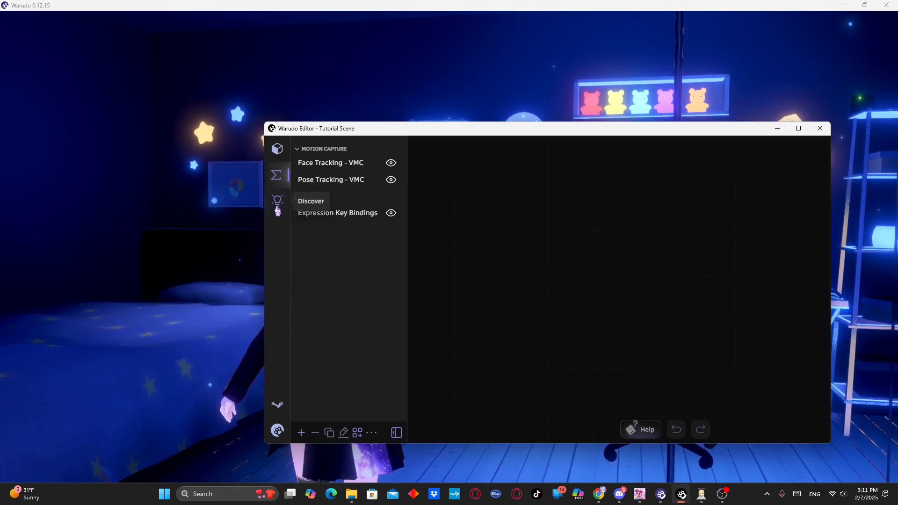
pyautogui.click(278, 201)
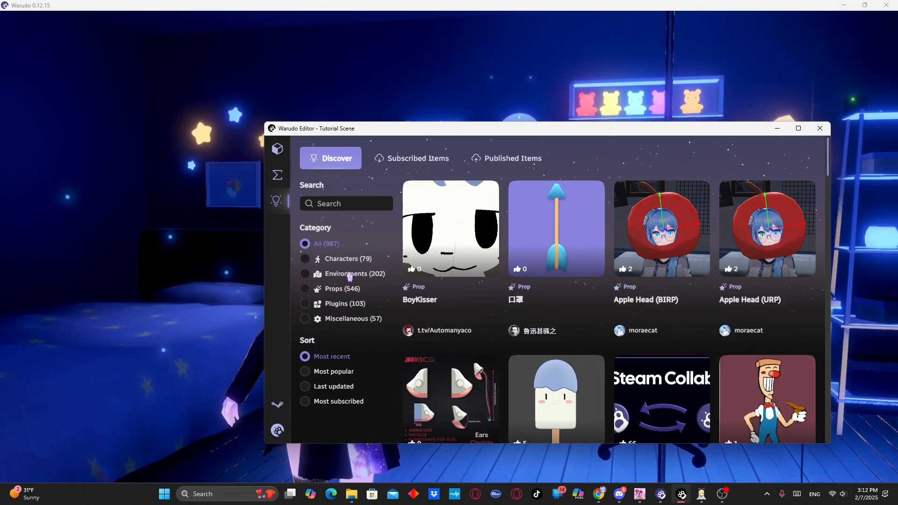
# Filter the Discover library to Characters and browse the available models
pyautogui.click(346, 260)
pyautogui.scroll(-1, 358, 266)
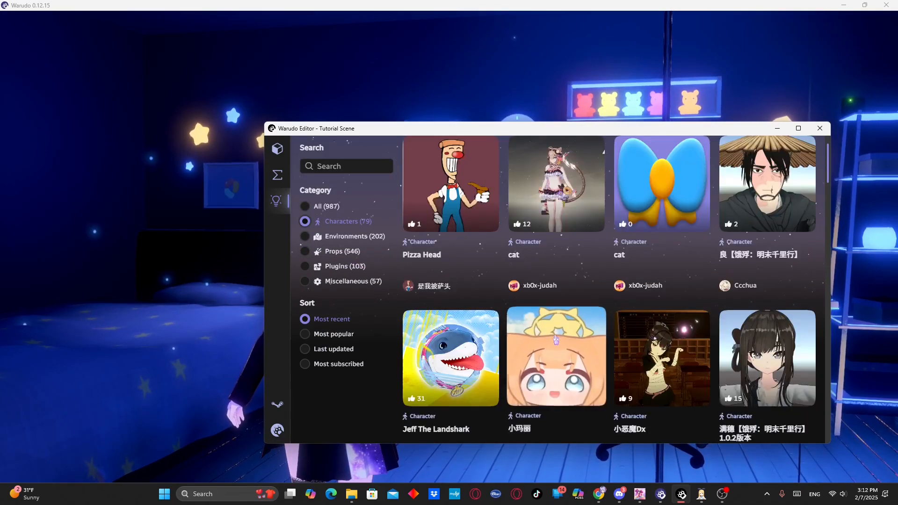
pyautogui.scroll(1, 467, 227)
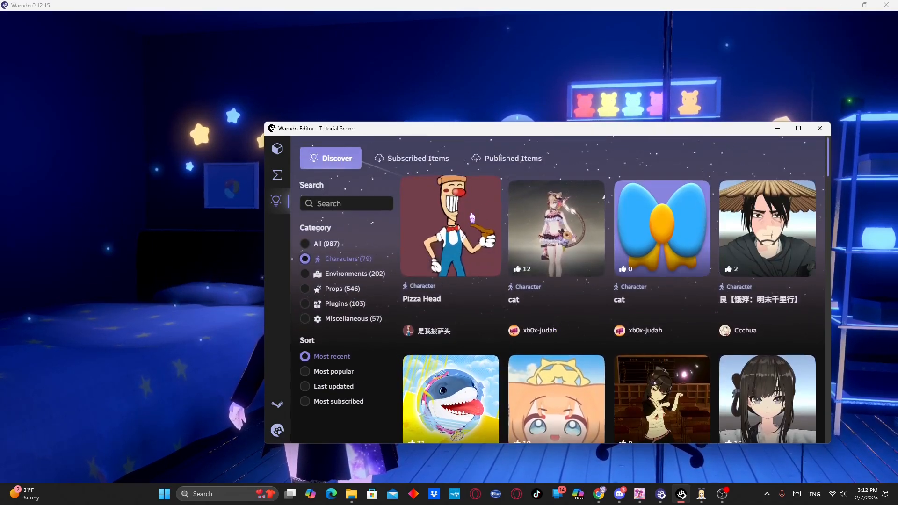
pyautogui.scroll(-1, 486, 344)
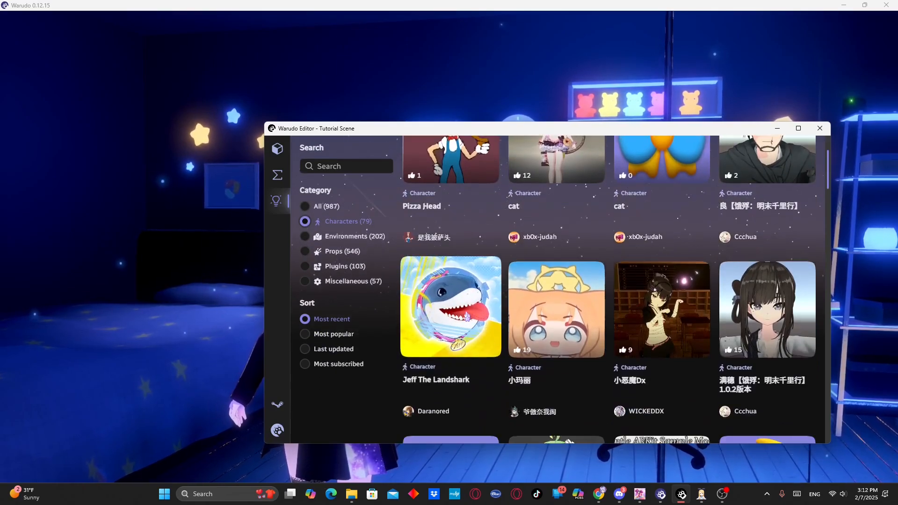
pyautogui.scroll(-2, 444, 323)
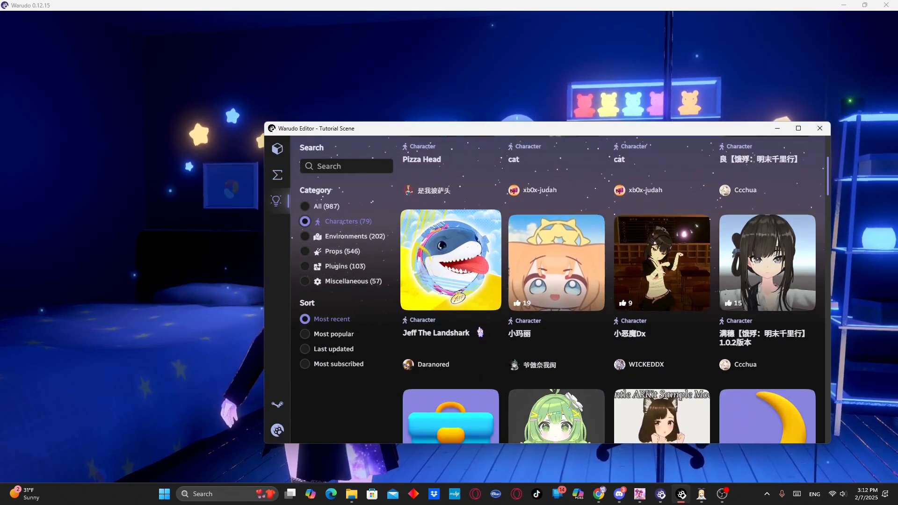
pyautogui.scroll(5, 468, 330)
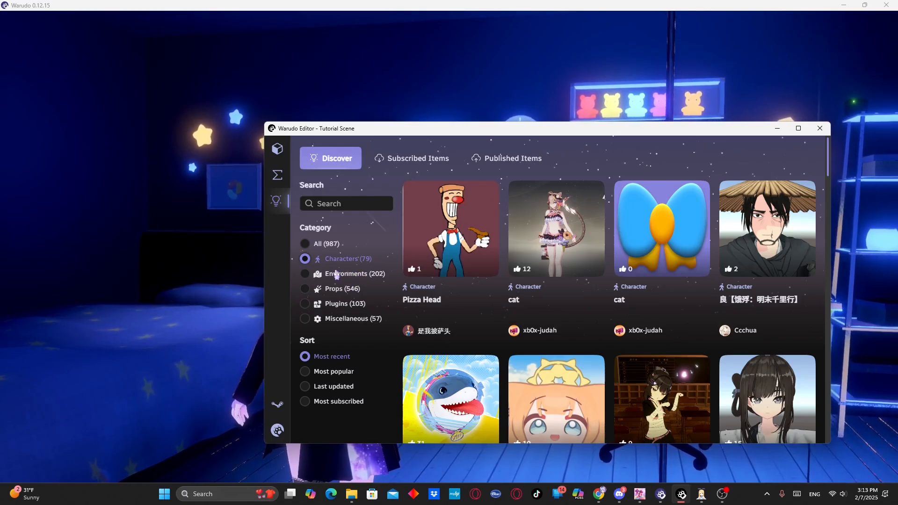
# Filter the Discover library to Environments and browse the available scenes
pyautogui.click(347, 276)
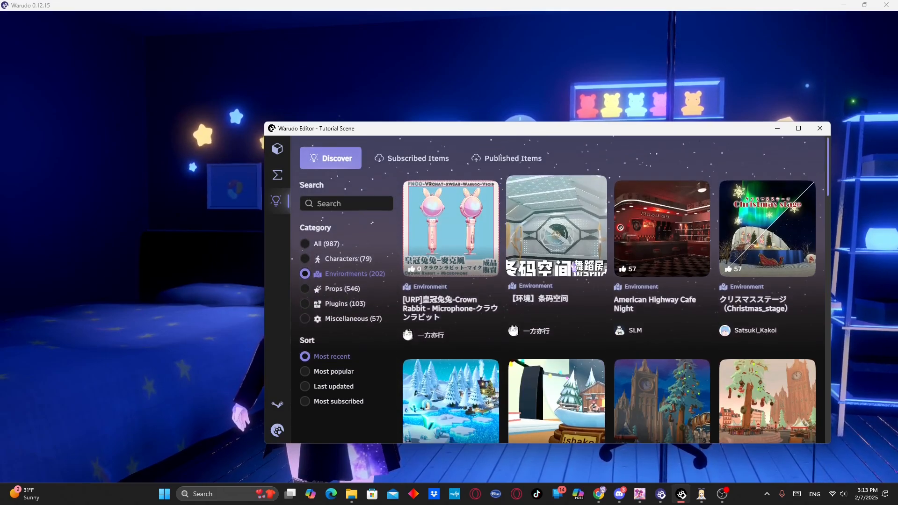
pyautogui.scroll(-3, 575, 266)
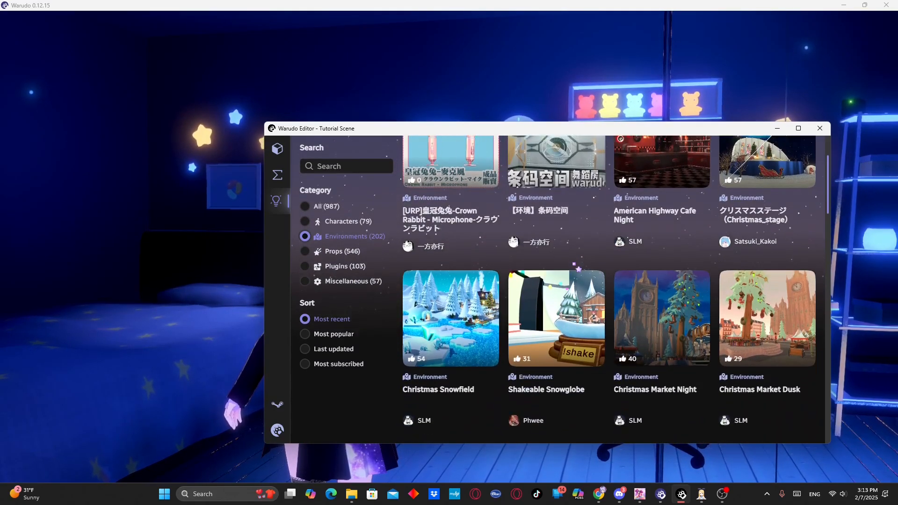
pyautogui.scroll(3, 574, 266)
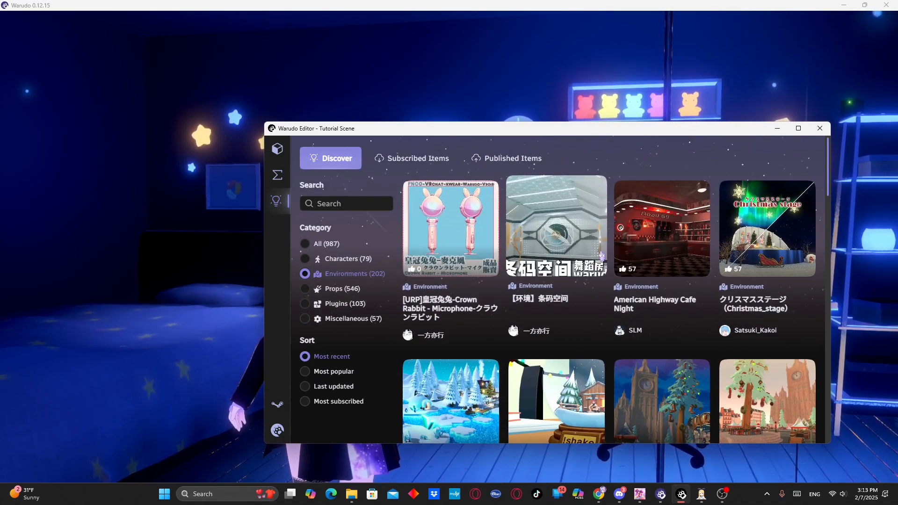
pyautogui.scroll(-1, 538, 281)
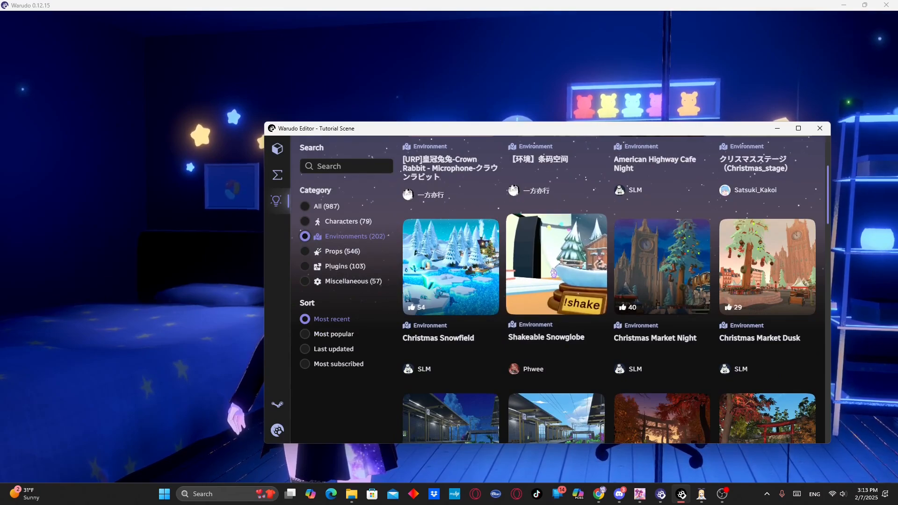
pyautogui.scroll(-4, 556, 272)
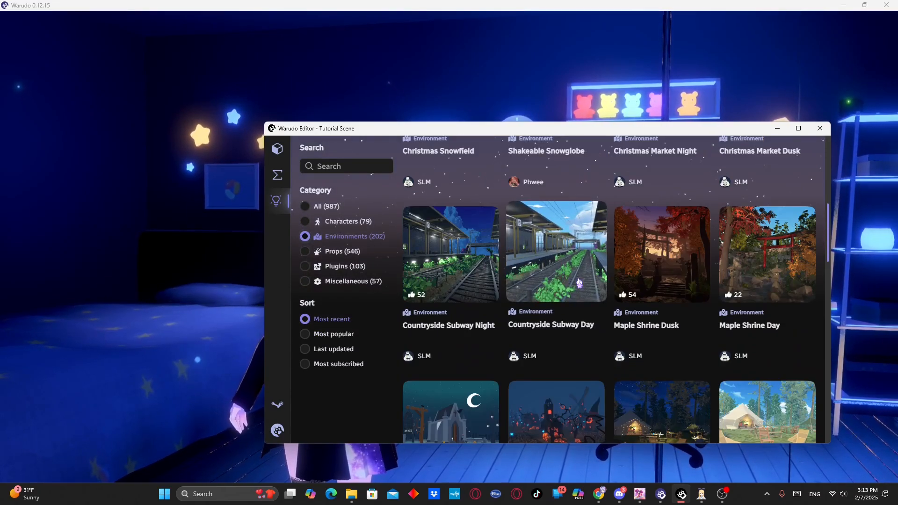
pyautogui.scroll(-4, 579, 282)
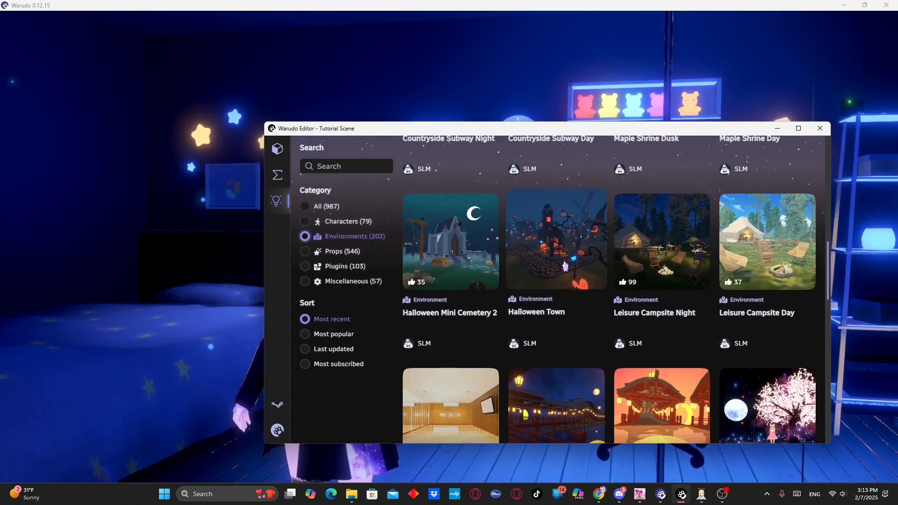
pyautogui.scroll(2, 564, 265)
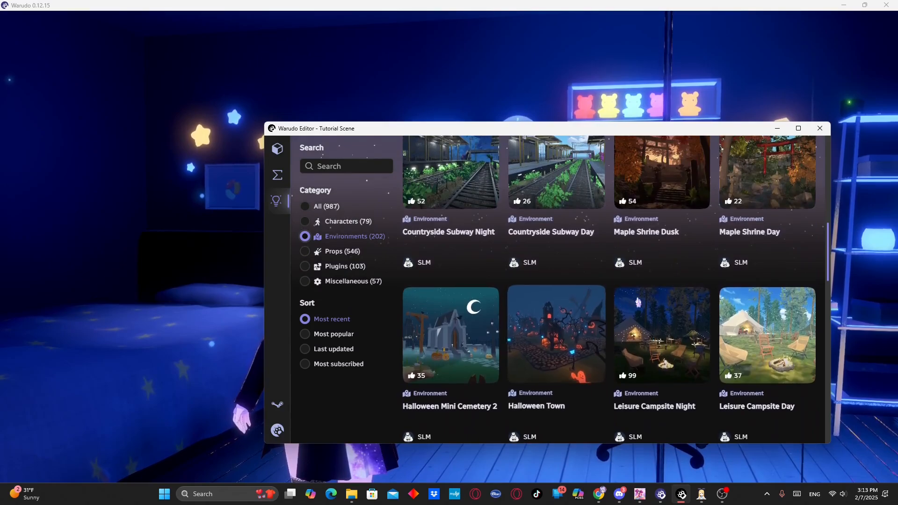
# Open the Halloween Town environment's details, look through its preview images, and close the details
pyautogui.click(564, 336)
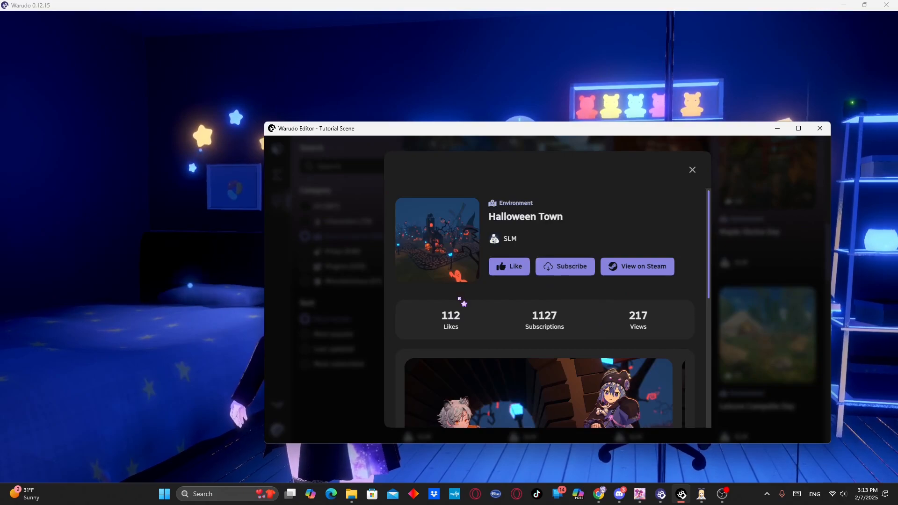
pyautogui.scroll(-2, 463, 299)
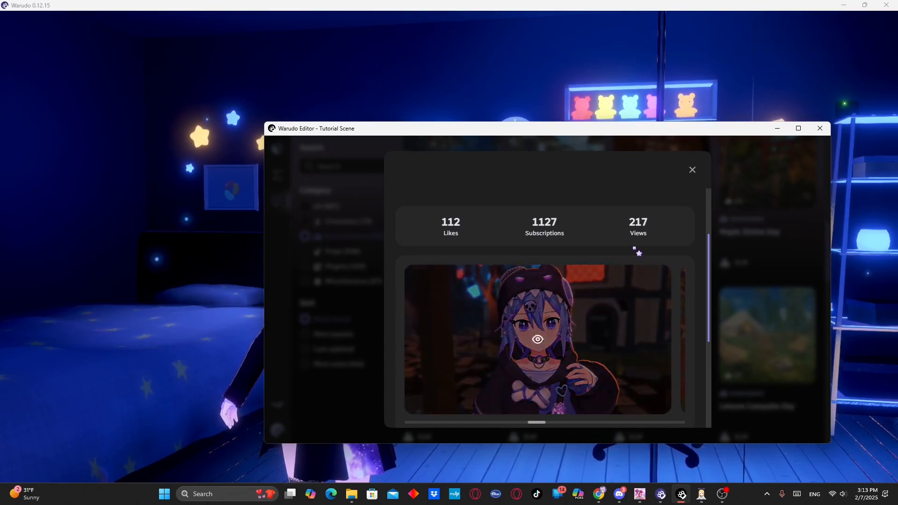
pyautogui.scroll(2, 634, 250)
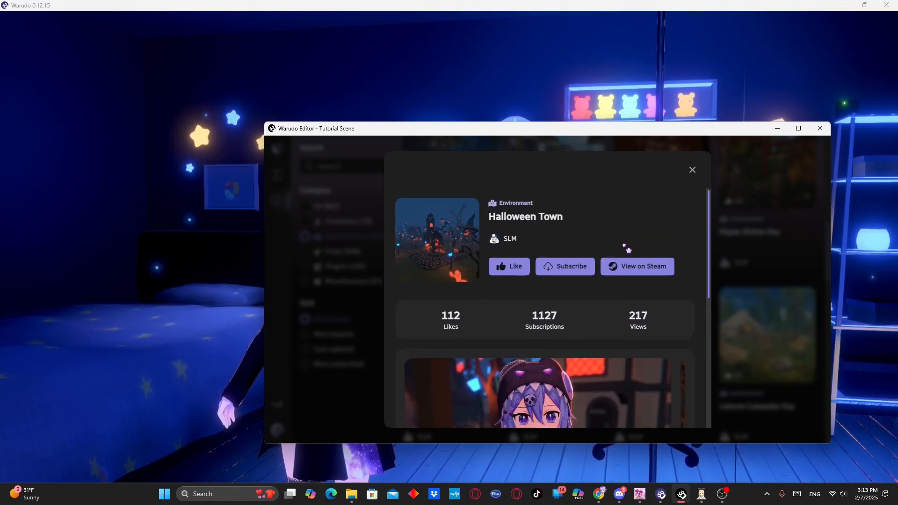
pyautogui.click(692, 171)
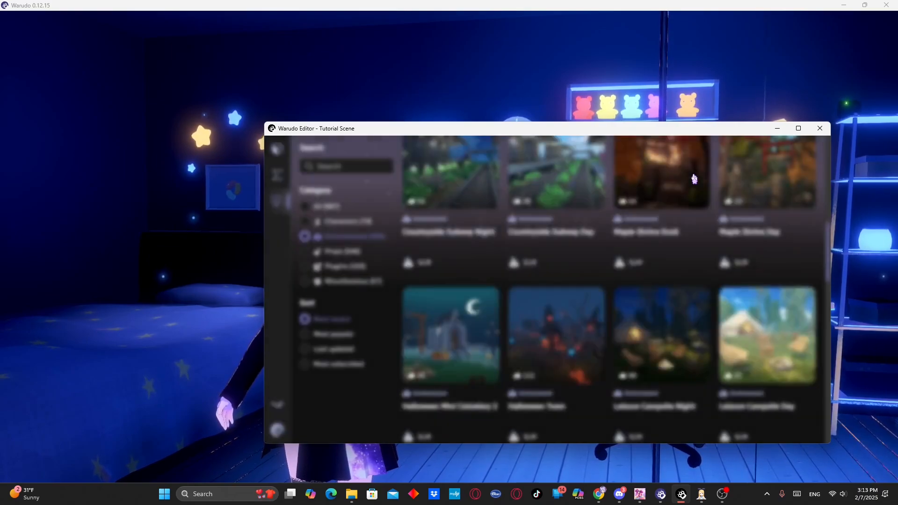
# Browse more environments, reopen the Halloween Town details, and review its description, publication information and file size
pyautogui.scroll(-3, 622, 306)
pyautogui.scroll(-1, 621, 309)
pyautogui.scroll(4, 617, 290)
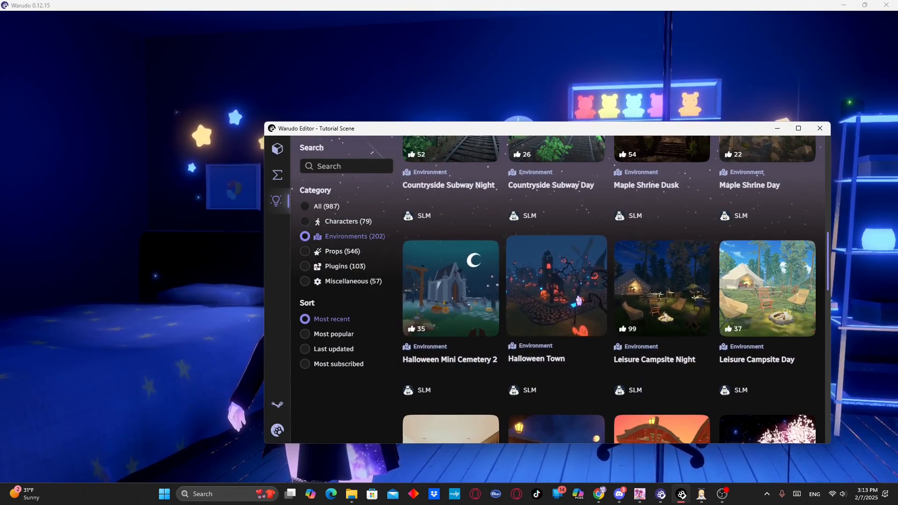
pyautogui.scroll(4, 578, 300)
pyautogui.scroll(-2, 579, 301)
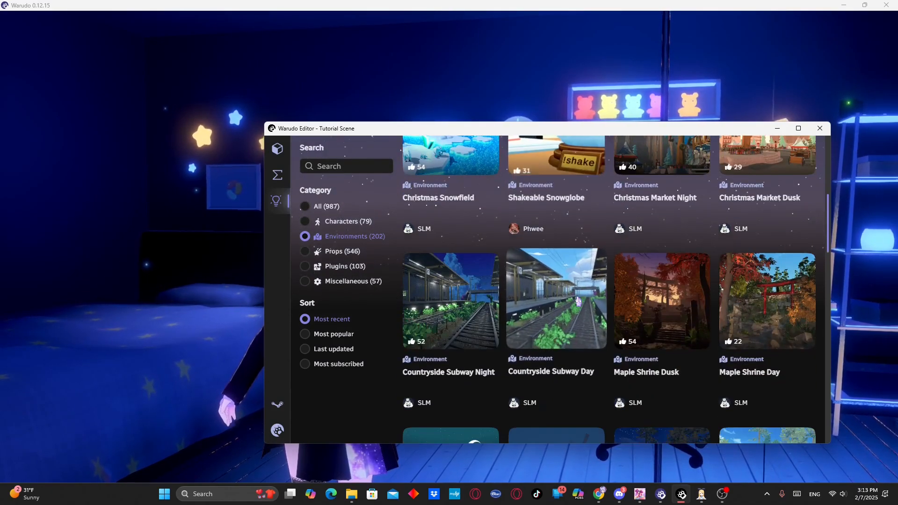
pyautogui.scroll(-2, 579, 301)
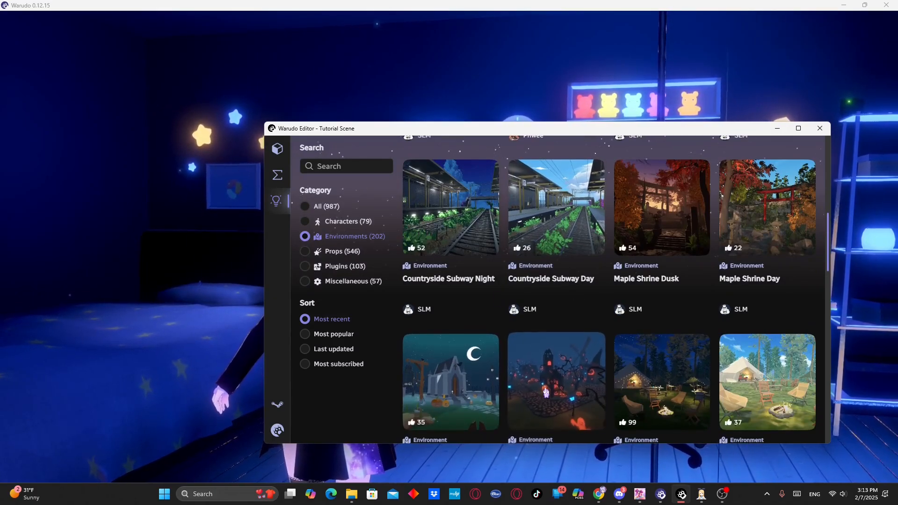
pyautogui.click(565, 385)
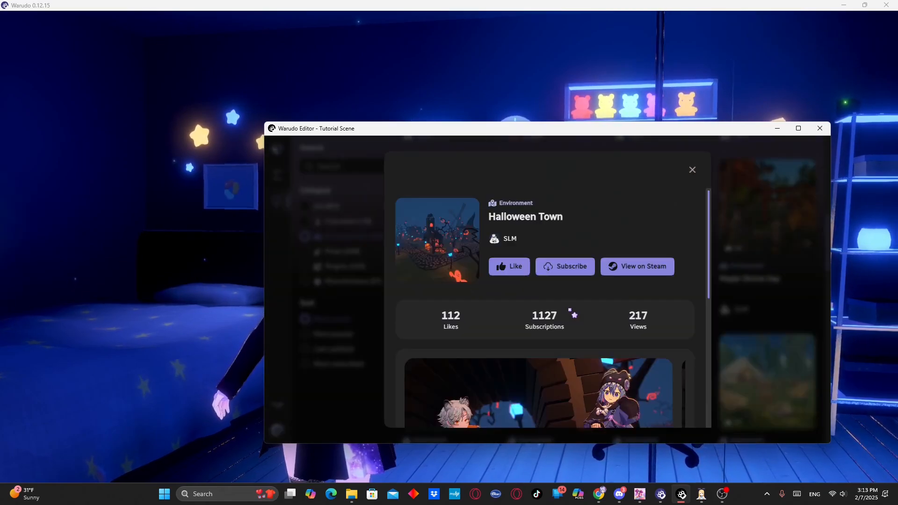
pyautogui.scroll(-5, 582, 314)
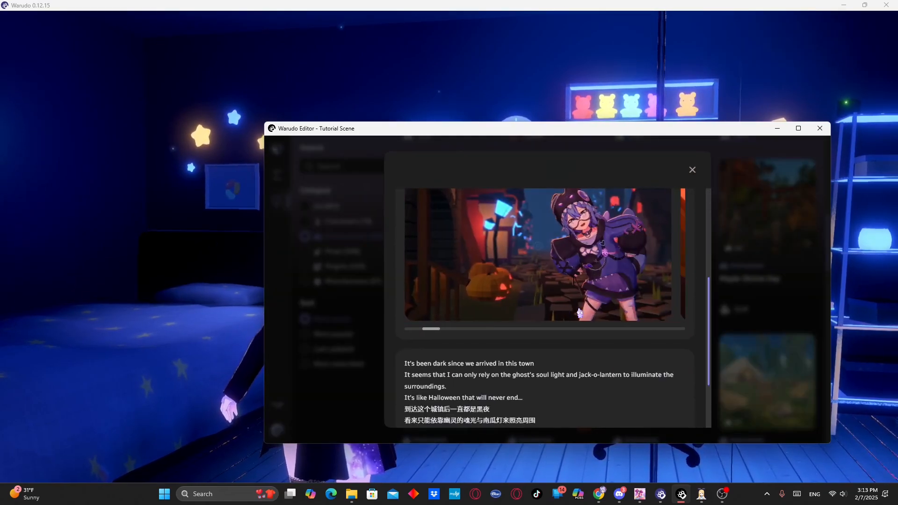
pyautogui.scroll(-1, 573, 374)
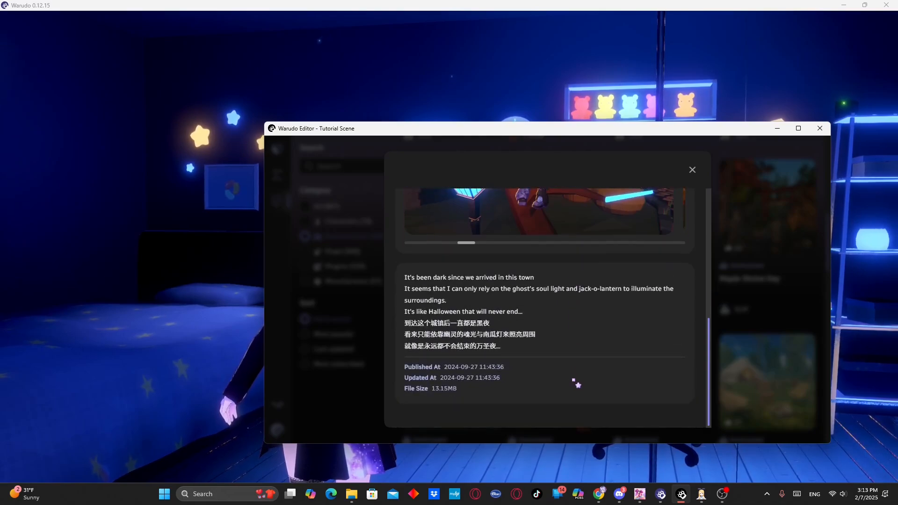
pyautogui.scroll(3, 575, 379)
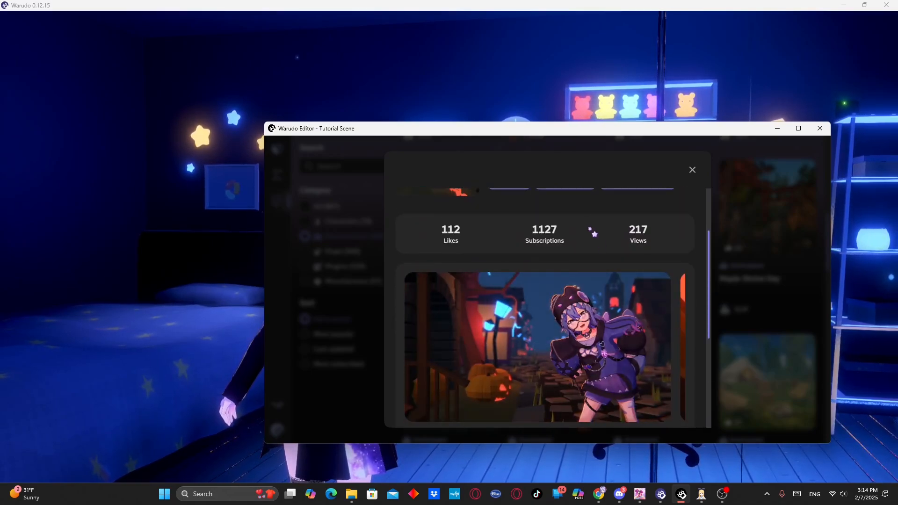
# Subscribe to the Halloween Town environment and close its details
pyautogui.scroll(2, 594, 232)
pyautogui.scroll(1, 594, 232)
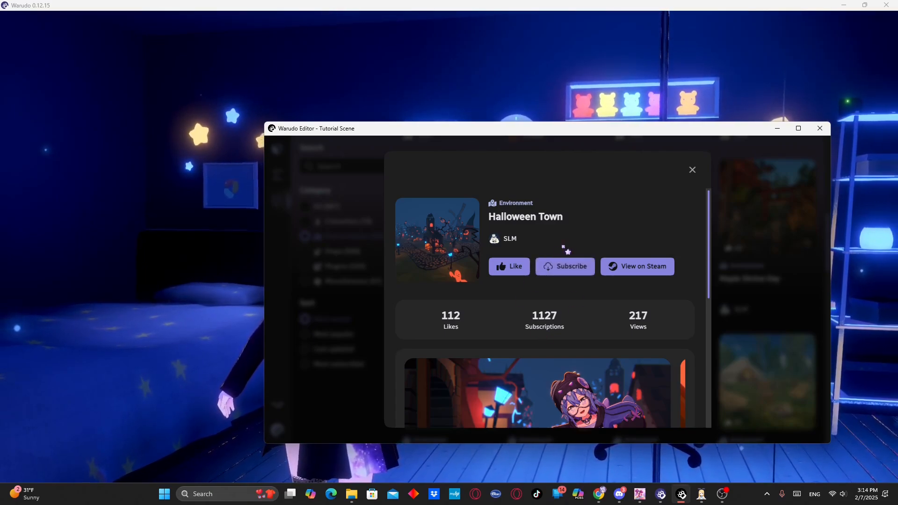
pyautogui.click(565, 268)
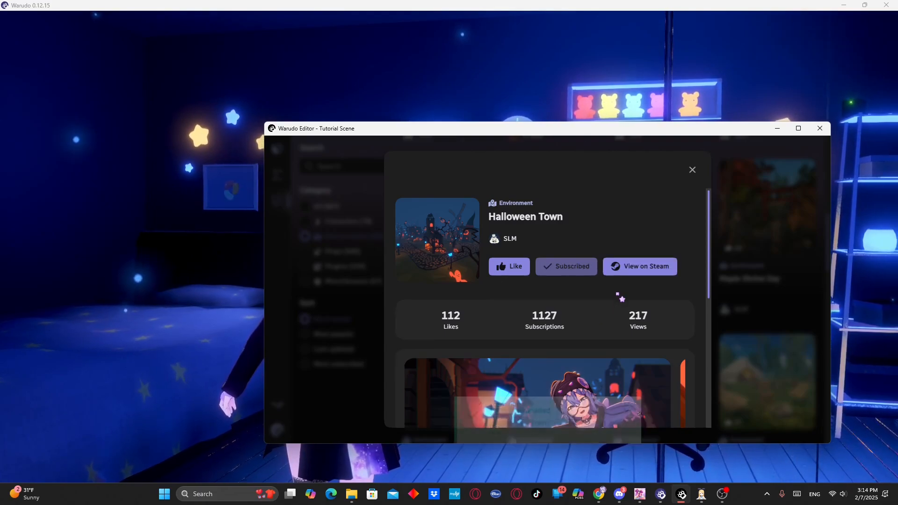
pyautogui.click(693, 172)
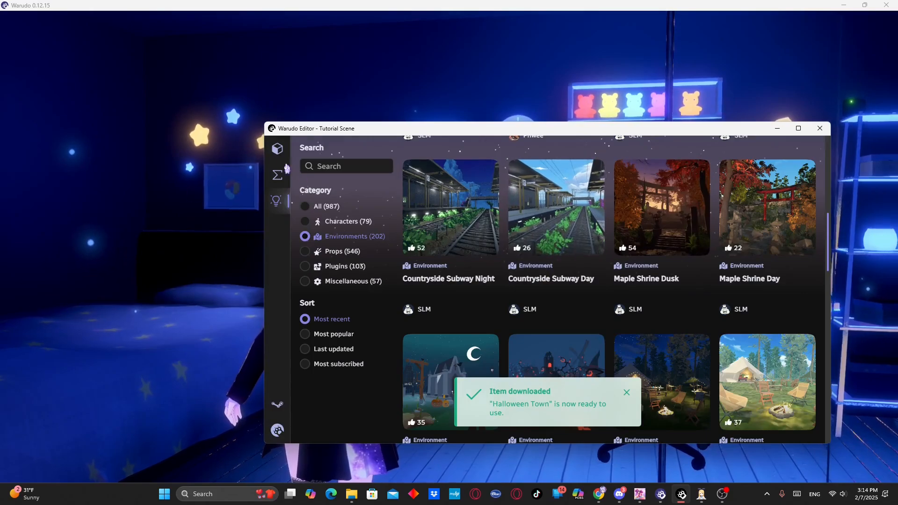
# Return to the scene assets and set the Environment's source to Halloween Town from the Steam Workshop previews
pyautogui.click(276, 150)
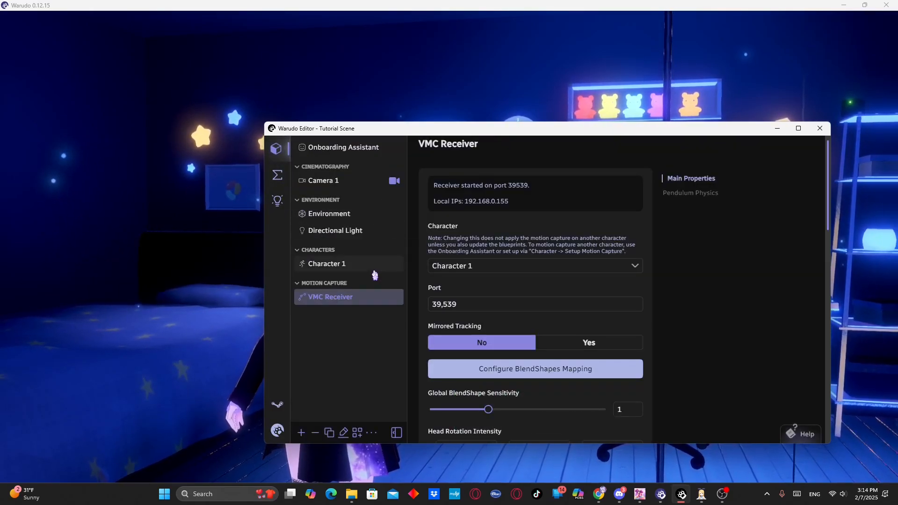
pyautogui.click(349, 220)
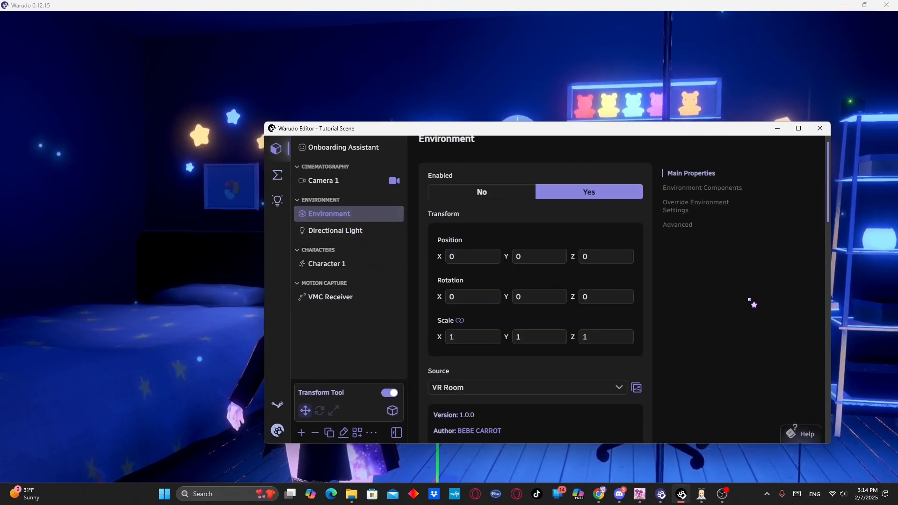
pyautogui.scroll(1, 725, 317)
pyautogui.scroll(-3, 724, 316)
pyautogui.scroll(3, 725, 317)
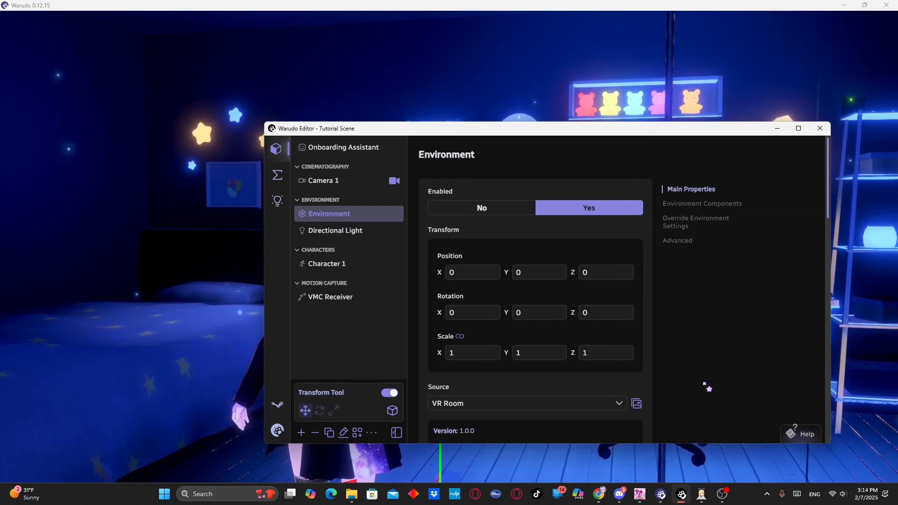
pyautogui.scroll(-2, 673, 352)
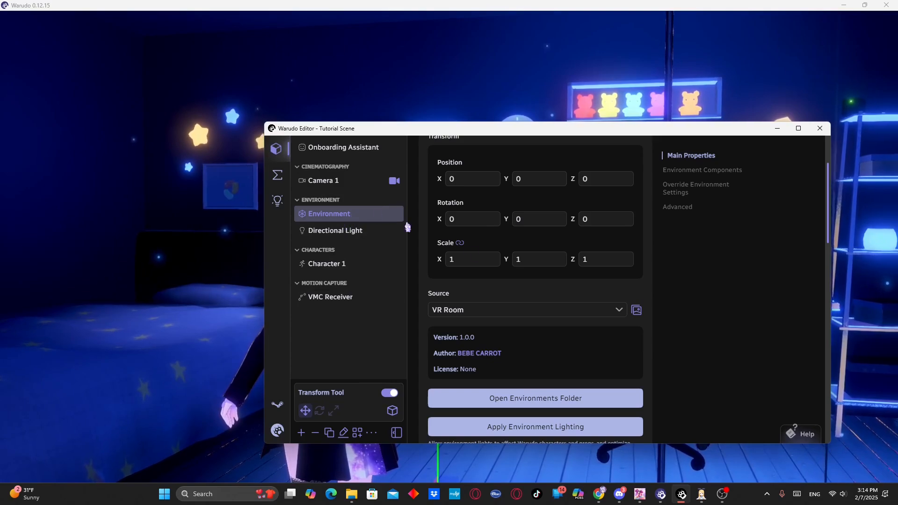
pyautogui.scroll(2, 566, 311)
pyautogui.scroll(-3, 573, 313)
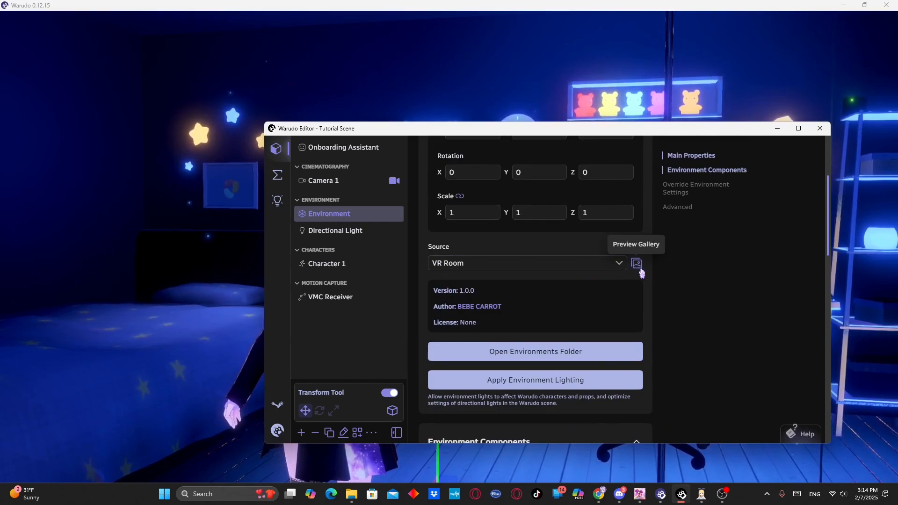
pyautogui.click(638, 267)
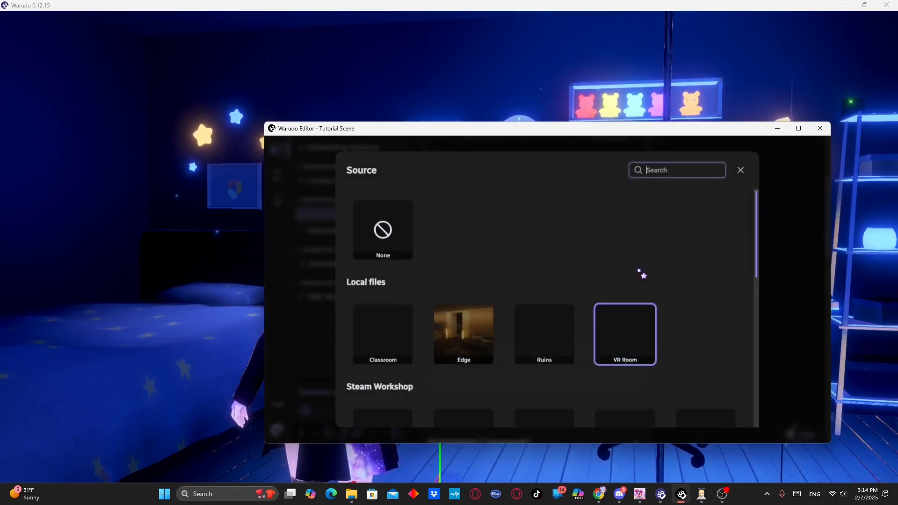
pyautogui.scroll(-3, 690, 294)
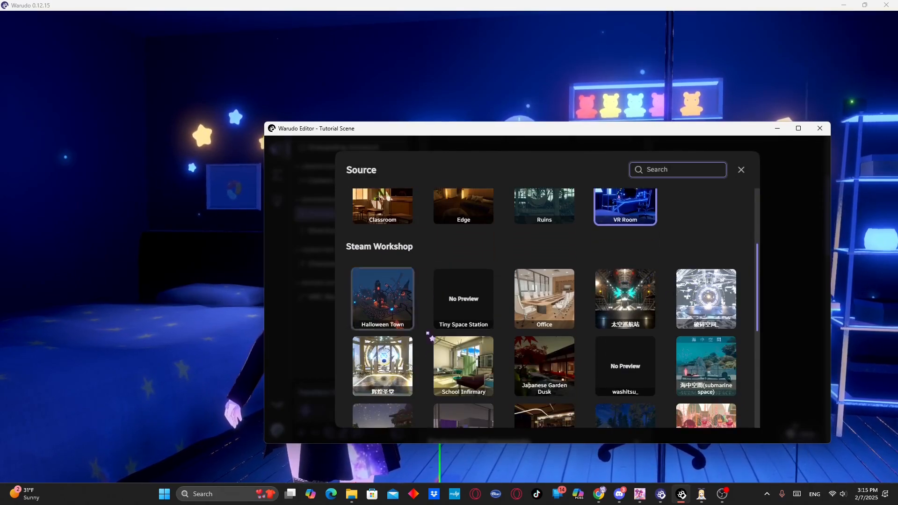
pyautogui.scroll(3, 393, 320)
pyautogui.scroll(-2, 391, 323)
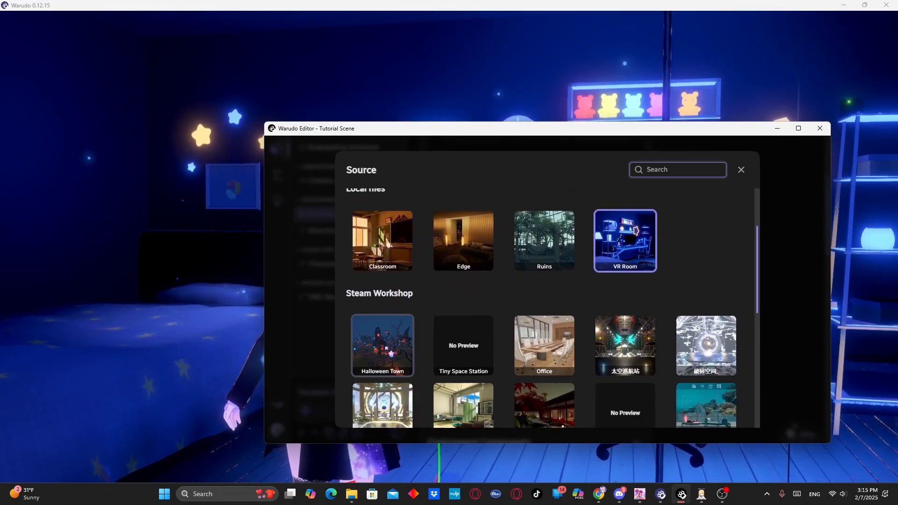
pyautogui.click(388, 349)
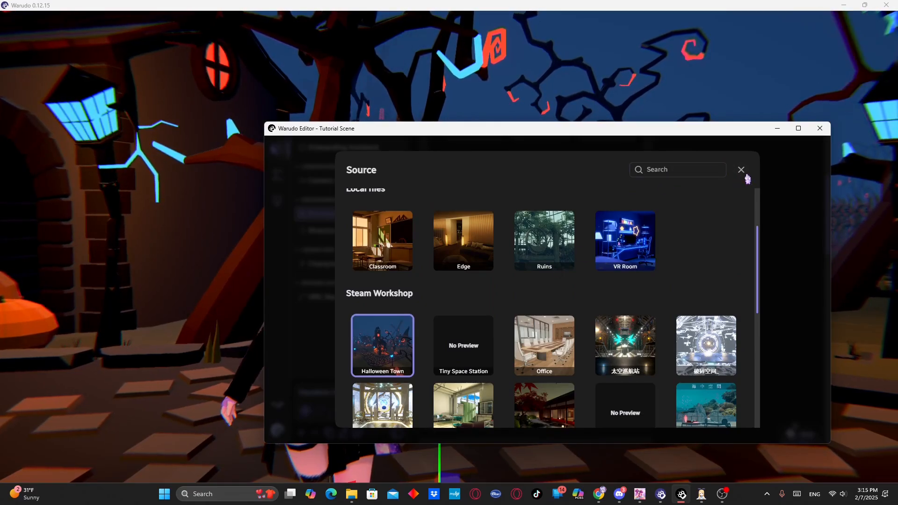
pyautogui.click(741, 170)
# Move the editor window off the scene and shift the Halloween Town environment slightly away from the camera along its depth axis
pyautogui.moveTo(719, 132); pyautogui.dragTo(0, 151)
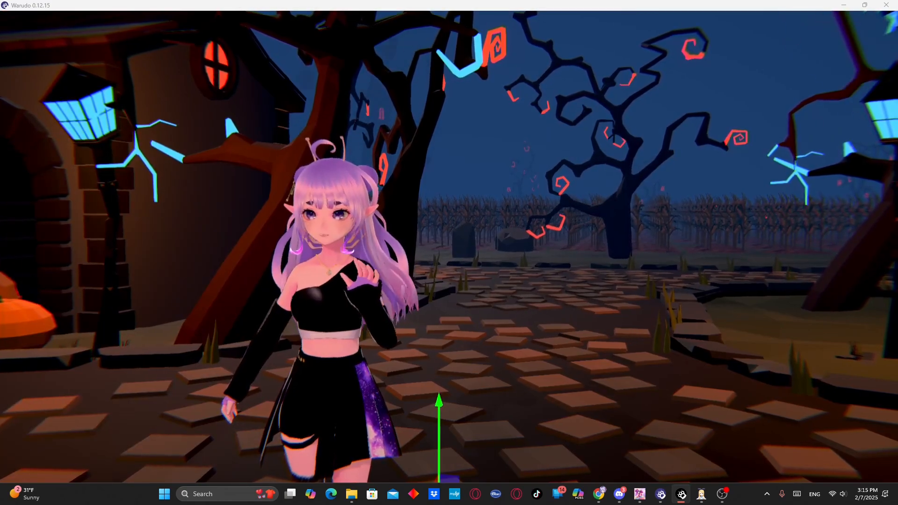
pyautogui.moveTo(0, 97); pyautogui.dragTo(0, 159)
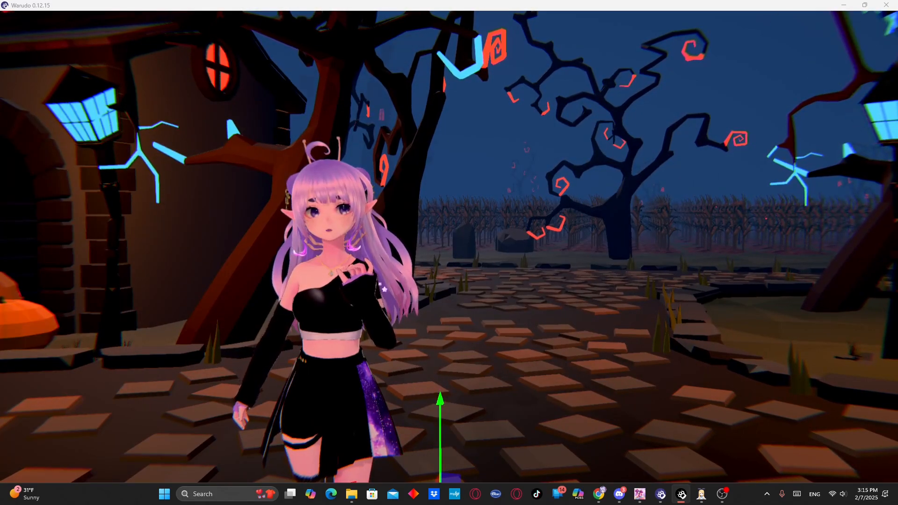
pyautogui.click(513, 376)
pyautogui.scroll(-3, 516, 389)
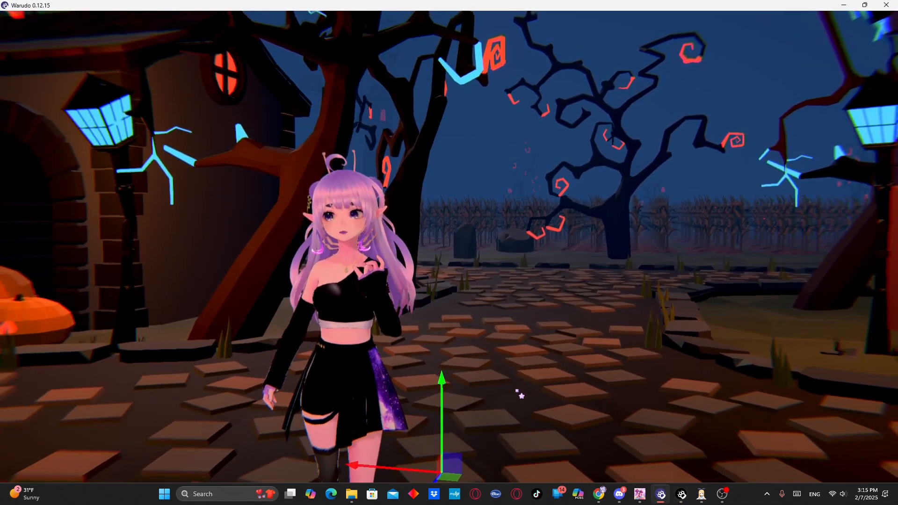
pyautogui.moveTo(520, 381); pyautogui.dragTo(519, 309, button='middle')
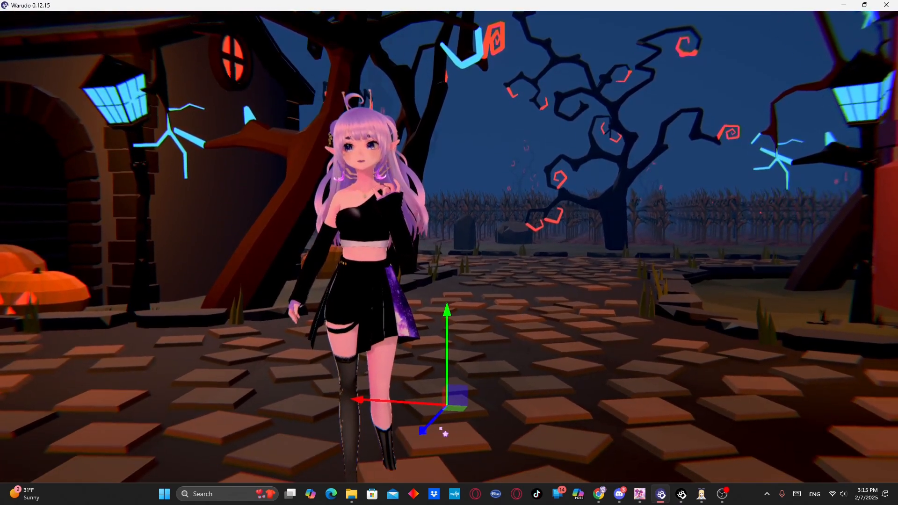
pyautogui.moveTo(431, 427); pyautogui.dragTo(472, 386)
# Select Character 1 and raise it slightly along the vertical axis in the Halloween Town scene
pyautogui.click(682, 494)
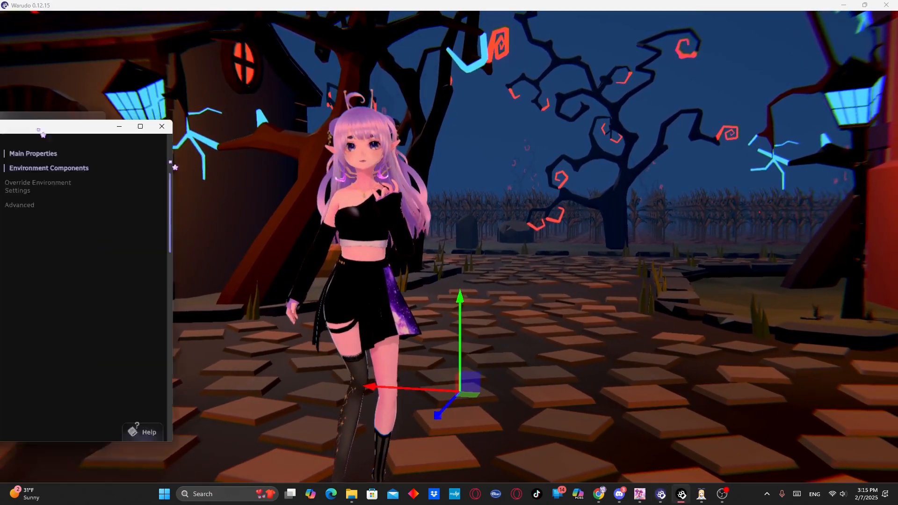
pyautogui.moveTo(625, 131); pyautogui.dragTo(630, 125)
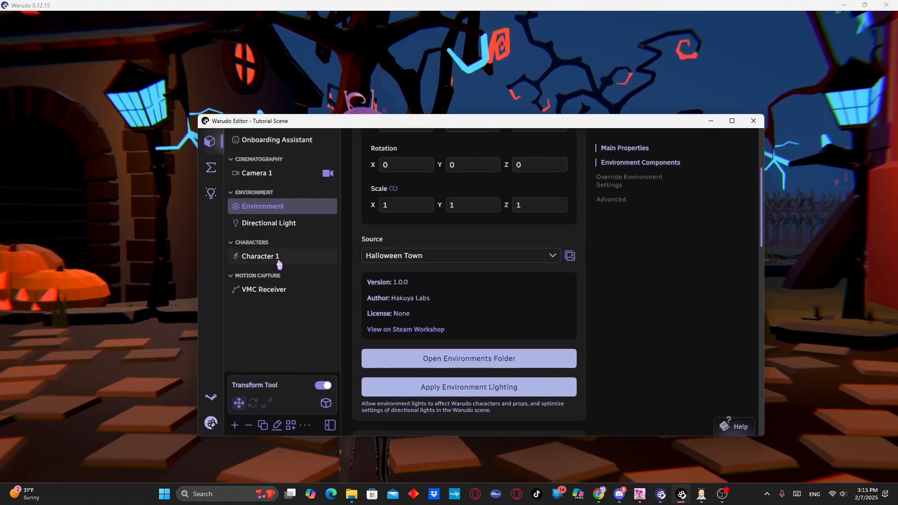
pyautogui.click(295, 257)
pyautogui.moveTo(491, 127); pyautogui.dragTo(0, 169)
pyautogui.click(479, 254)
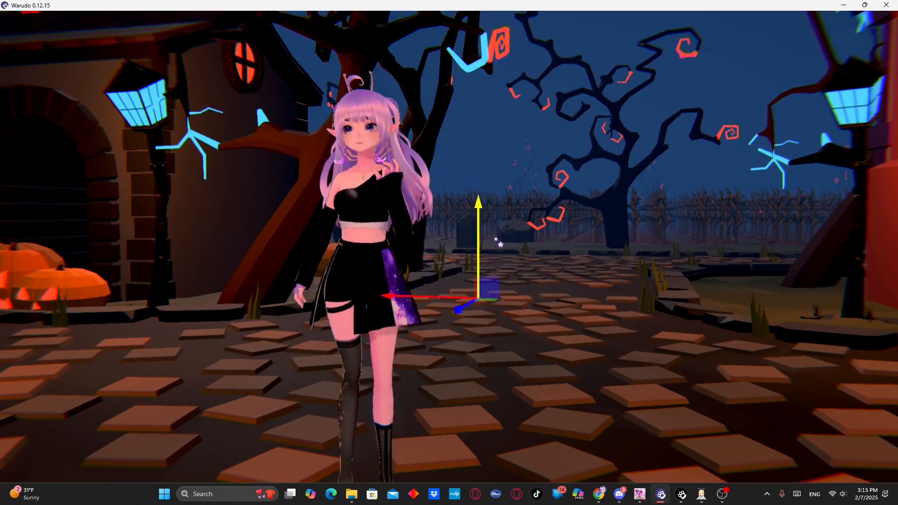
pyautogui.moveTo(498, 229); pyautogui.dragTo(498, 283, button='middle')
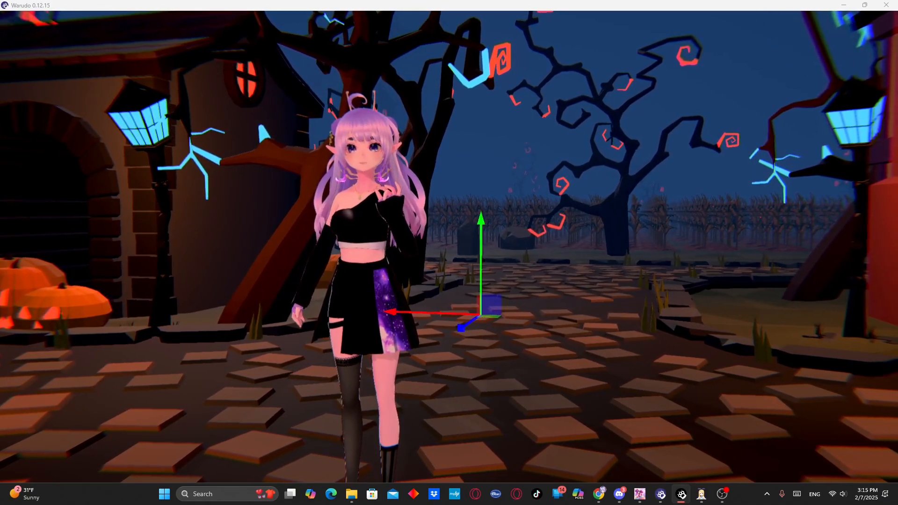
# Set Character 1's Ragdoll Always Enabled option to No and adjust the character's height to the Halloween Town ground
pyautogui.moveTo(0, 170); pyautogui.dragTo(559, 98)
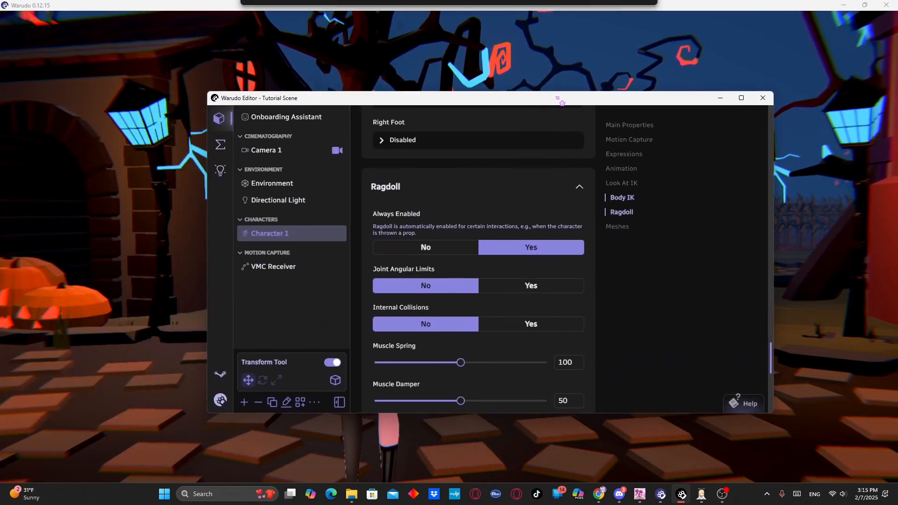
pyautogui.click(439, 255)
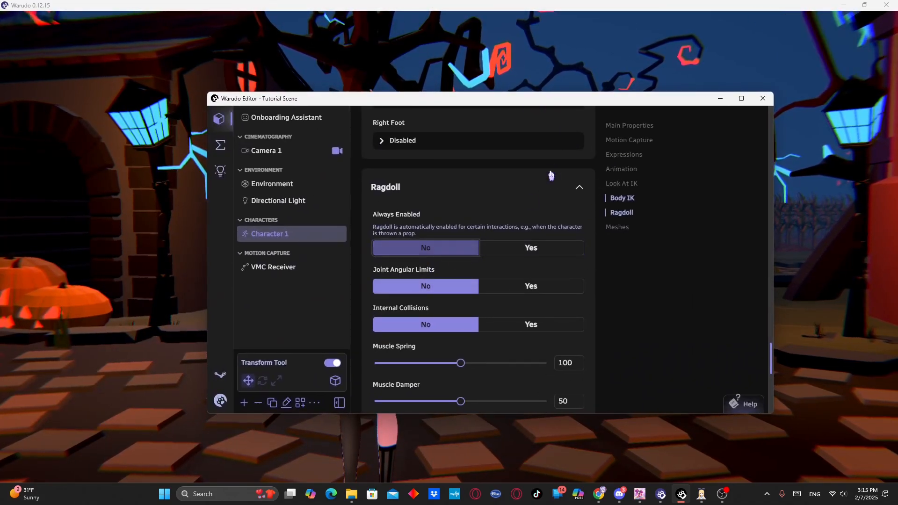
pyautogui.moveTo(557, 99); pyautogui.dragTo(0, 178)
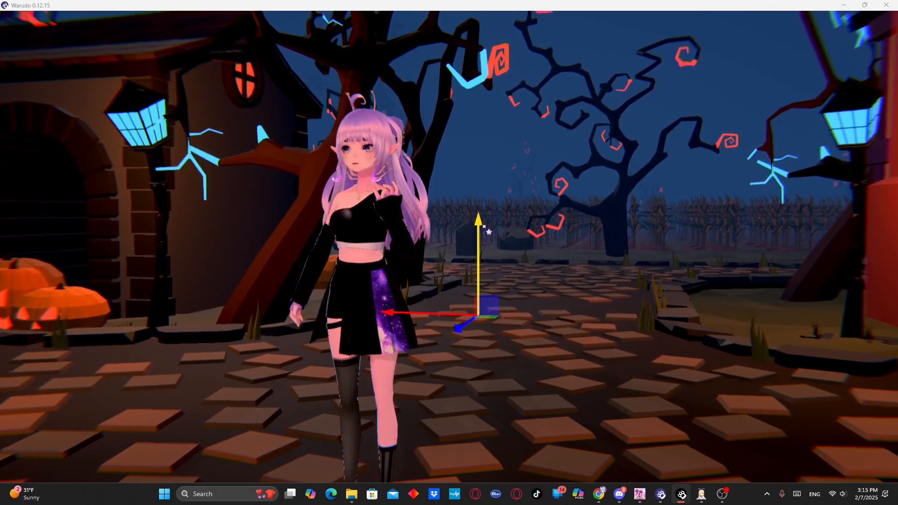
pyautogui.moveTo(476, 281); pyautogui.dragTo(504, 176)
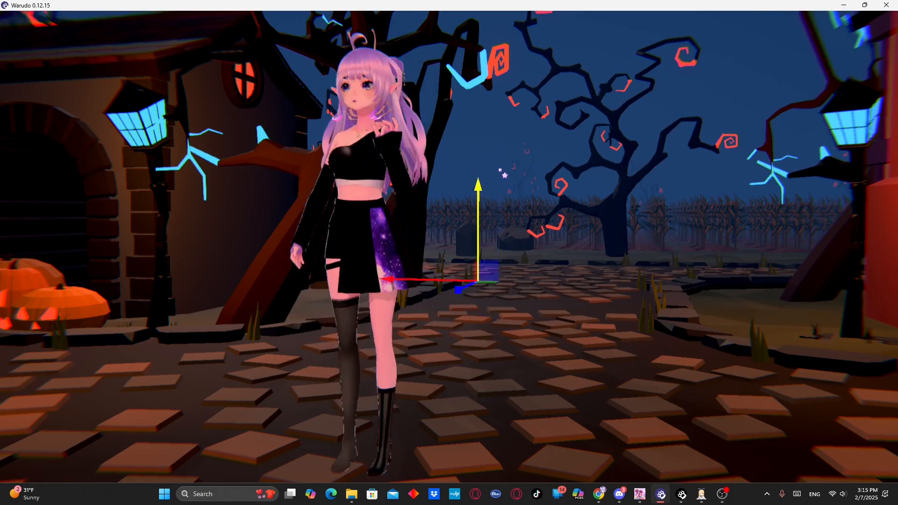
pyautogui.moveTo(166, 211); pyautogui.dragTo(166, 187)
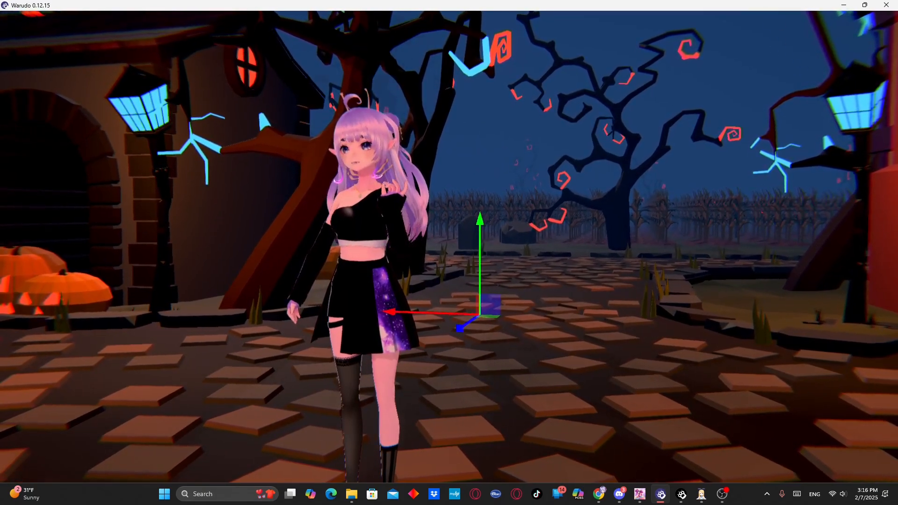
# Bring the editor window back over the scene and filter the Discover library to Props
pyautogui.moveTo(0, 187); pyautogui.dragTo(652, 121)
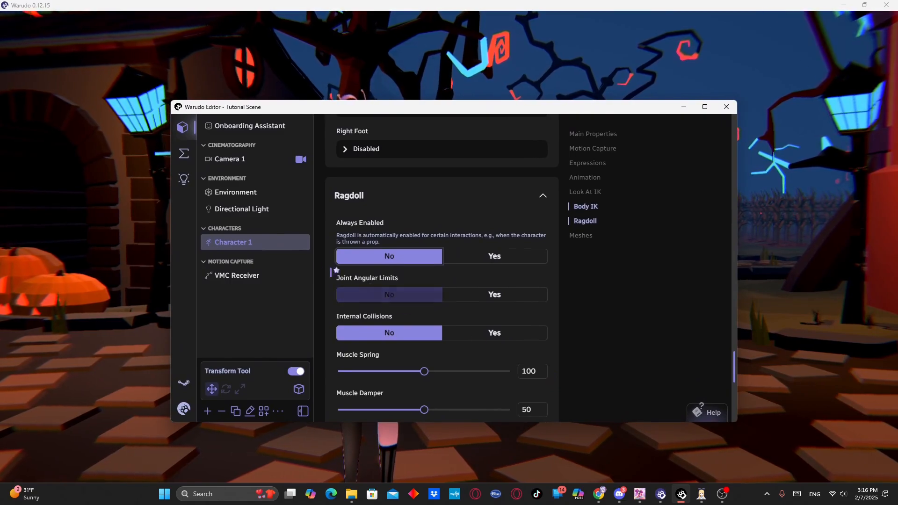
pyautogui.moveTo(565, 113); pyautogui.dragTo(614, 119)
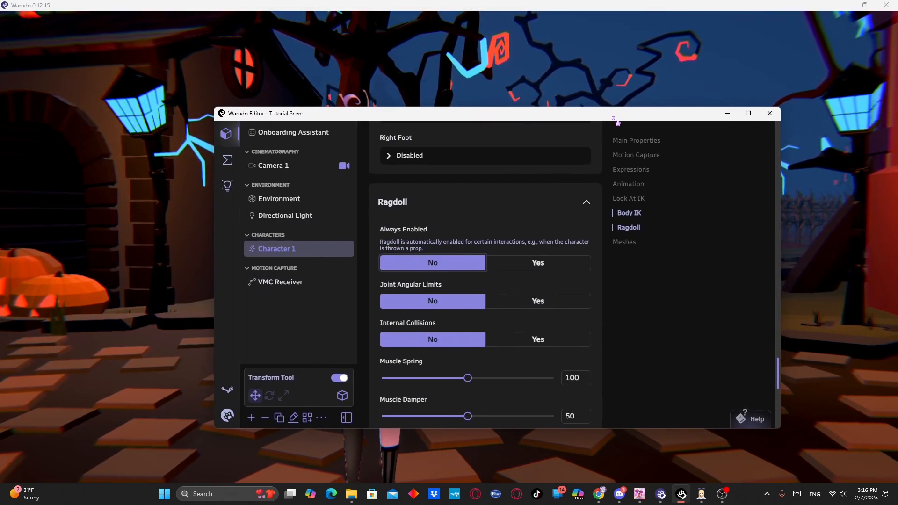
pyautogui.moveTo(618, 115)
pyautogui.mouseDown()
pyautogui.moveTo(637, 112)
pyautogui.moveTo(619, 117)
pyautogui.mouseUp()
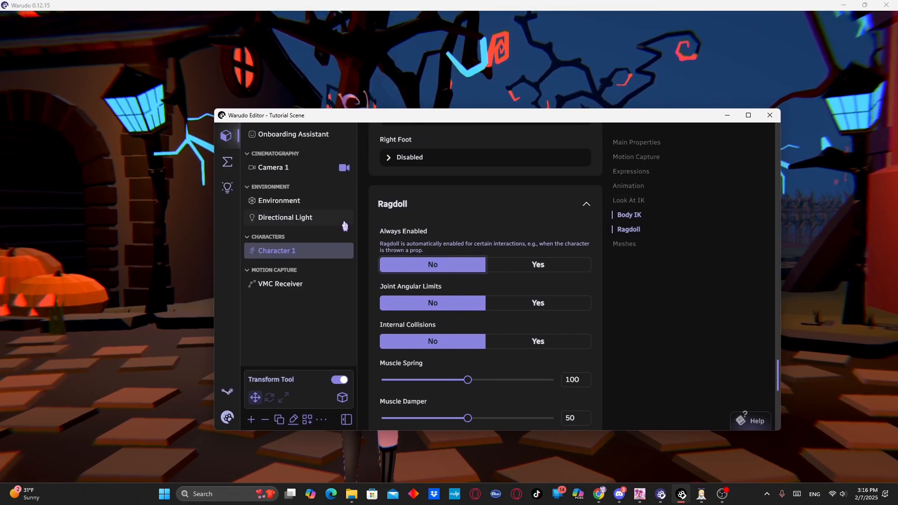
pyautogui.click(228, 188)
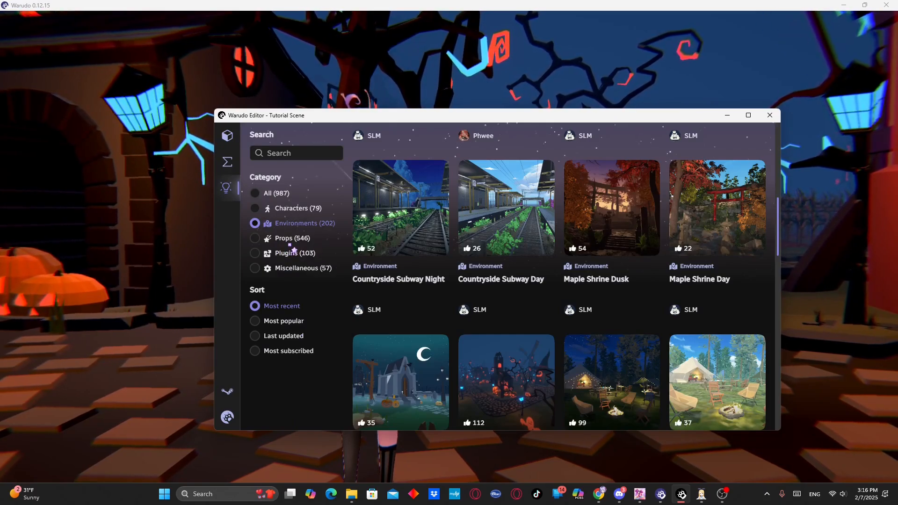
pyautogui.click(286, 240)
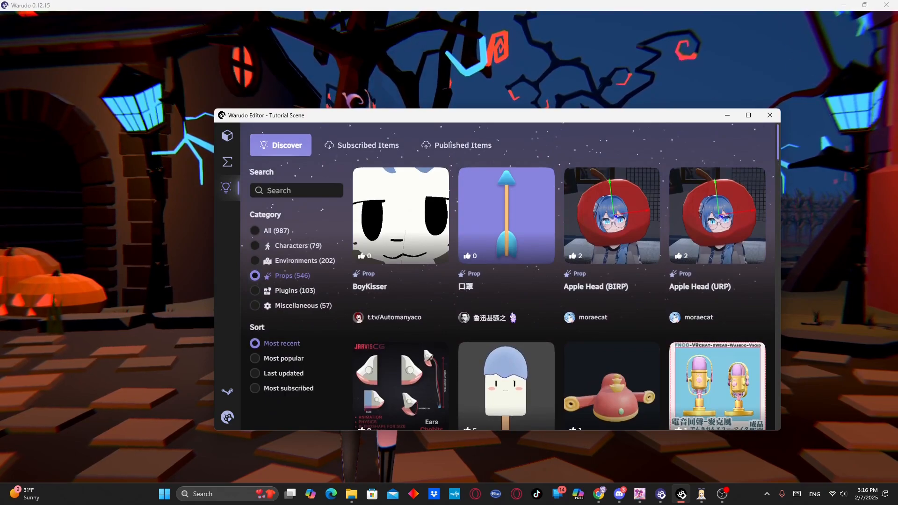
pyautogui.scroll(-3, 513, 318)
pyautogui.scroll(3, 527, 290)
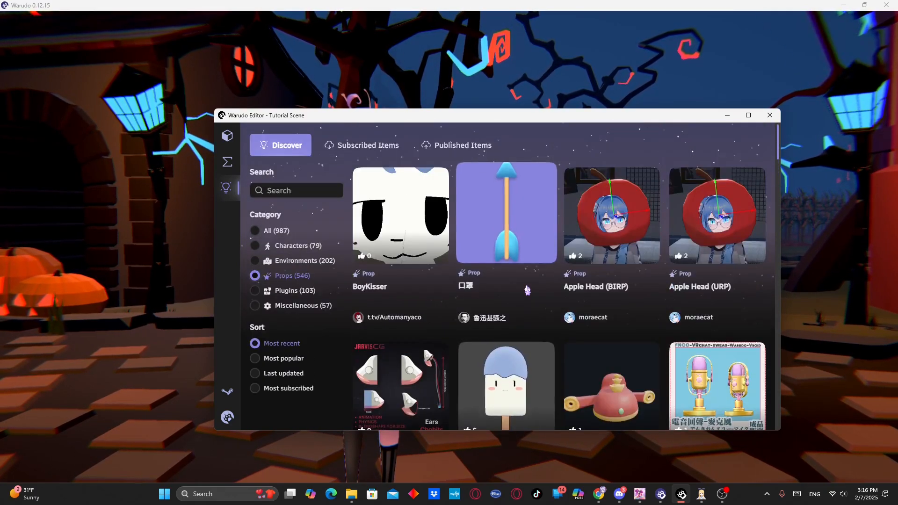
# Browse the available props, open the details of 雪糕cheese_Prop, and subscribe to it
pyautogui.scroll(-3, 500, 253)
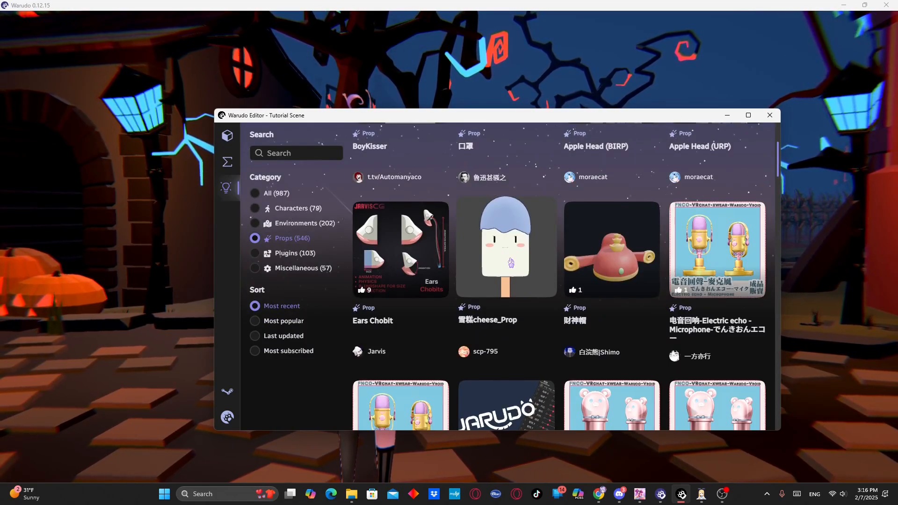
pyautogui.scroll(-3, 520, 270)
pyautogui.scroll(3, 520, 269)
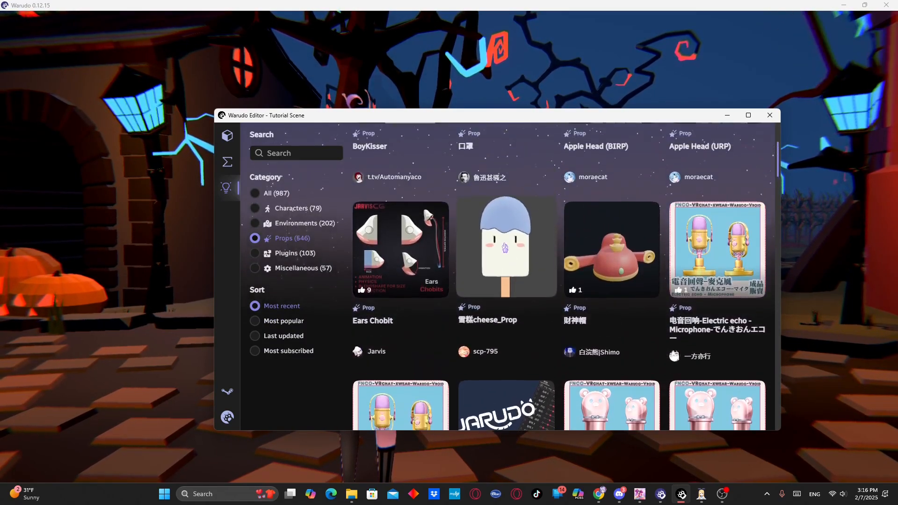
pyautogui.click(515, 257)
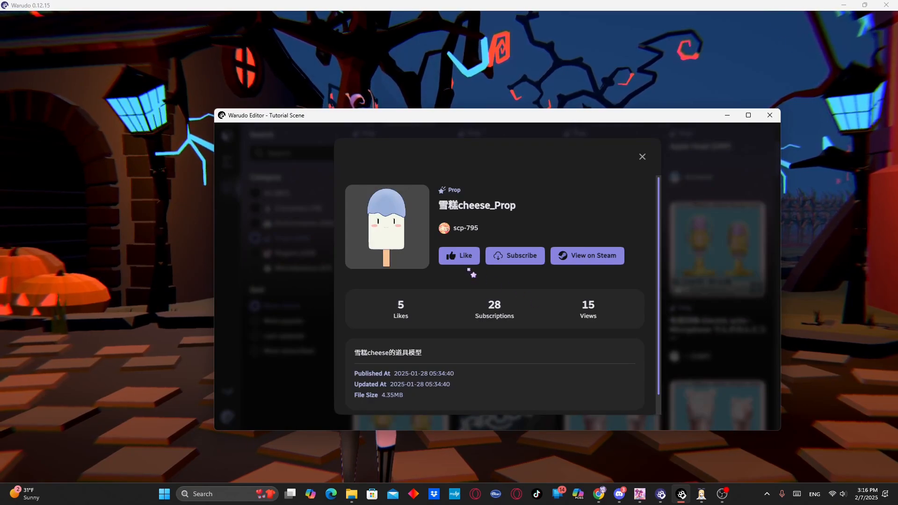
pyautogui.click(522, 261)
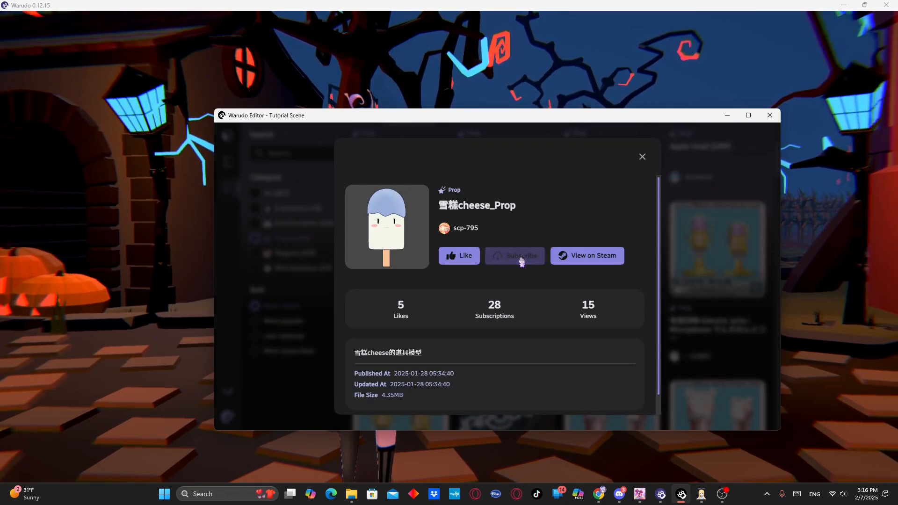
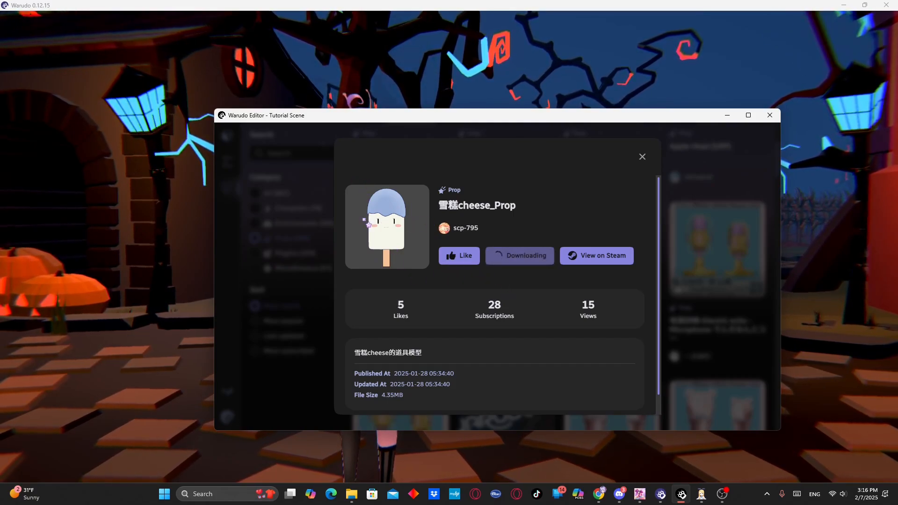
# Close the 雪糕cheese_Prop details, return to the scene's assets, and add a new Prop asset
pyautogui.click(643, 157)
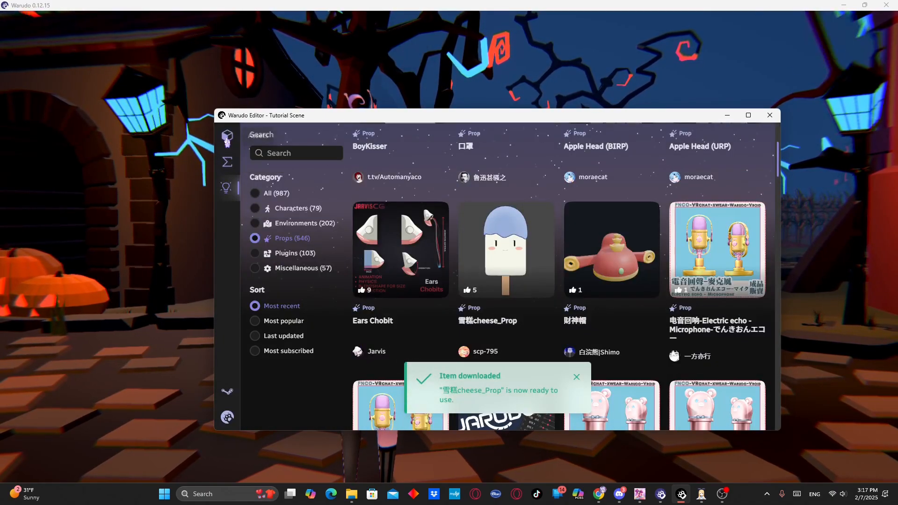
pyautogui.click(227, 139)
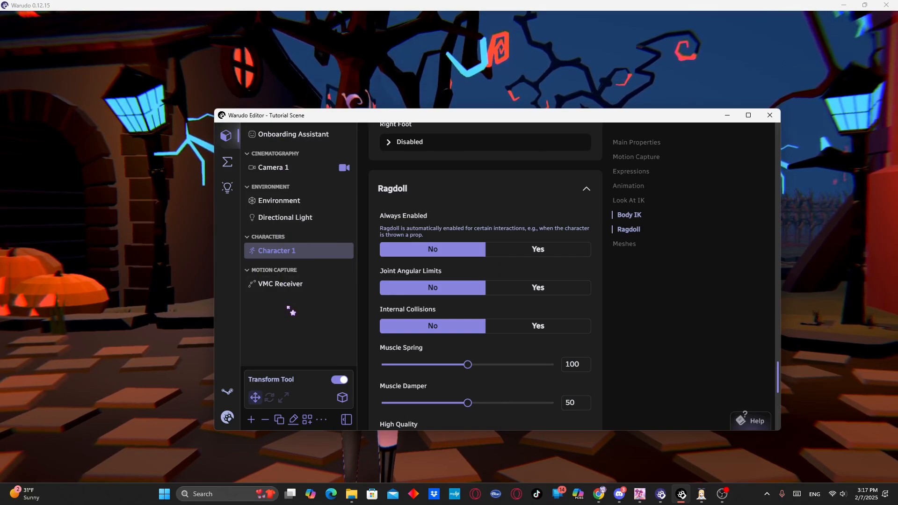
pyautogui.click(251, 421)
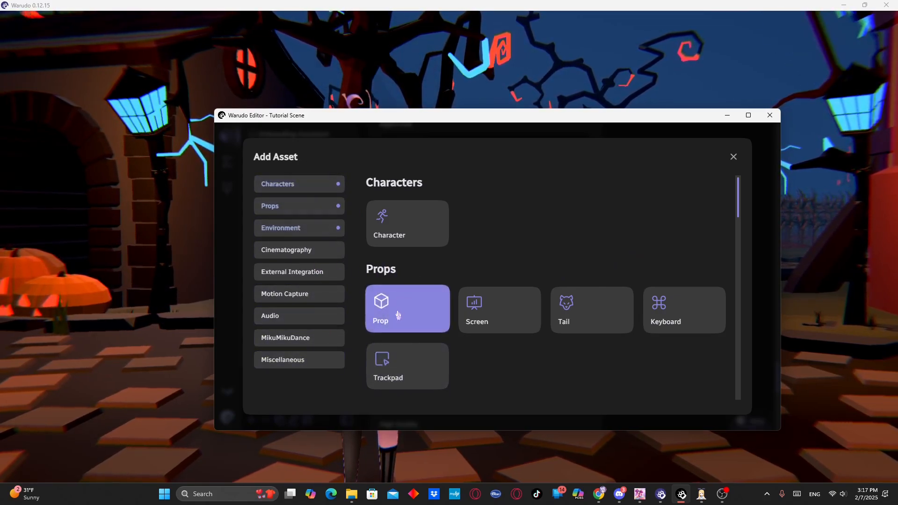
pyautogui.click(310, 211)
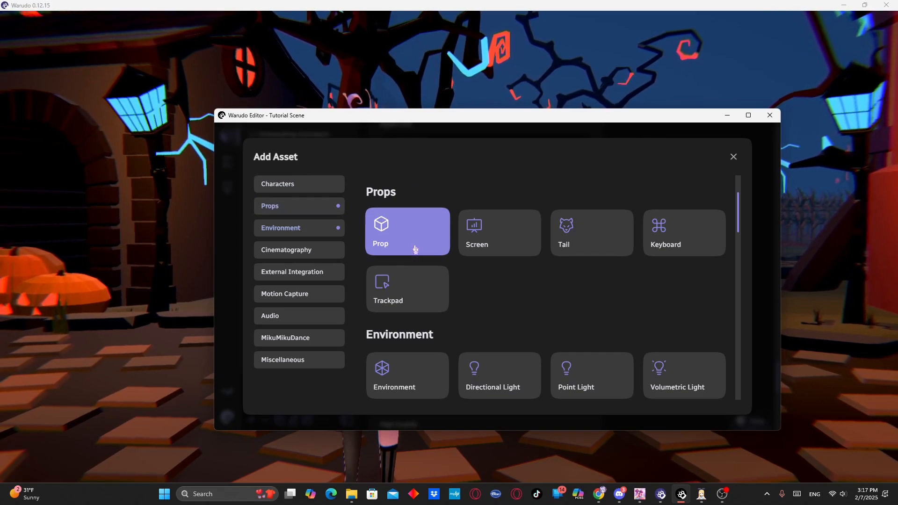
pyautogui.click(396, 239)
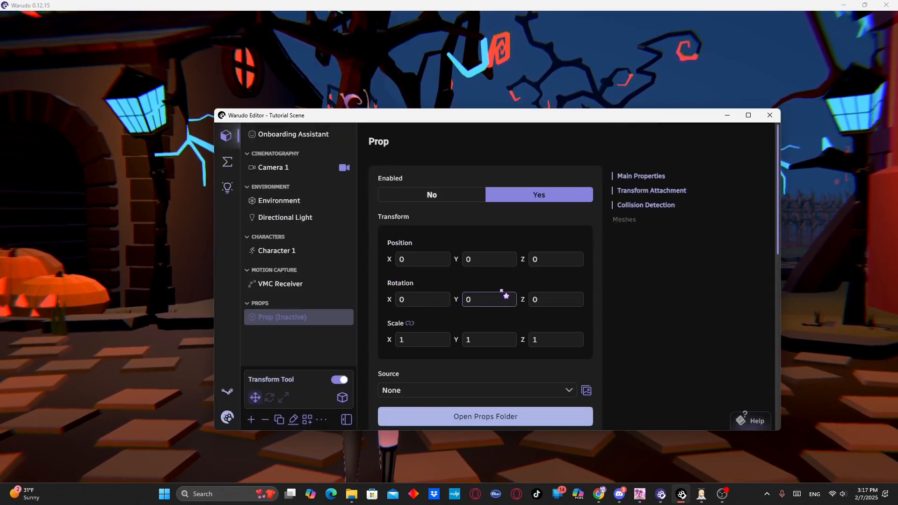
# Reposition the editor window, look over the new prop's properties, and open the preview gallery for its Source
pyautogui.moveTo(608, 121); pyautogui.dragTo(625, 100)
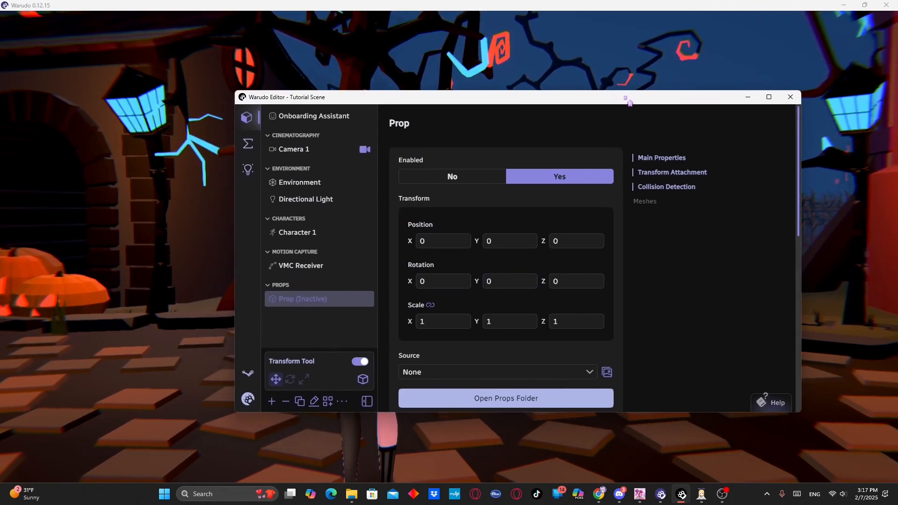
pyautogui.click(558, 177)
pyautogui.scroll(-3, 634, 254)
pyautogui.scroll(3, 633, 254)
pyautogui.scroll(-2, 634, 258)
pyautogui.scroll(2, 629, 251)
pyautogui.moveTo(642, 98); pyautogui.dragTo(0, 151)
pyautogui.moveTo(0, 106); pyautogui.dragTo(643, 104)
pyautogui.scroll(-1, 636, 283)
pyautogui.scroll(-2, 633, 281)
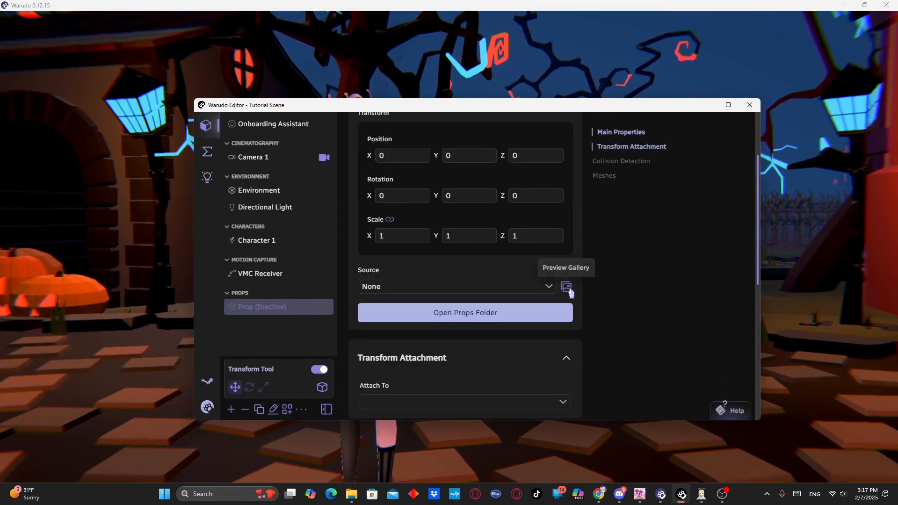
pyautogui.click(566, 287)
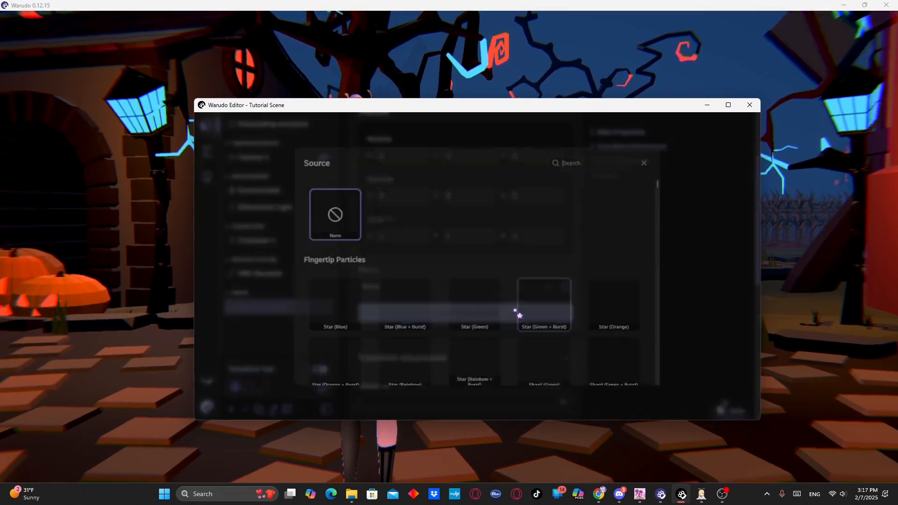
# Browse the available prop sources, choose 雪糕cheese_prop from the Steam Workshop section, and close the gallery
pyautogui.scroll(-4, 473, 286)
pyautogui.scroll(3, 474, 286)
pyautogui.scroll(-5, 474, 286)
pyautogui.scroll(-12, 473, 286)
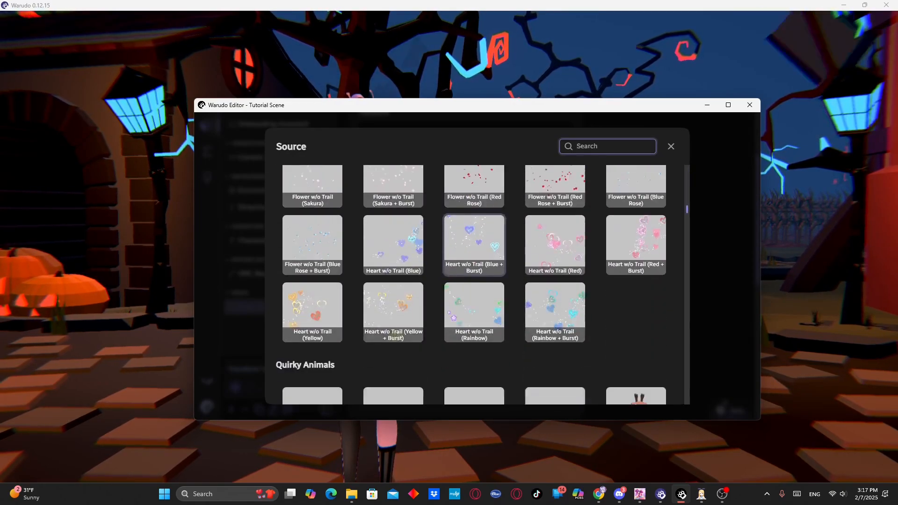
pyautogui.scroll(4, 450, 317)
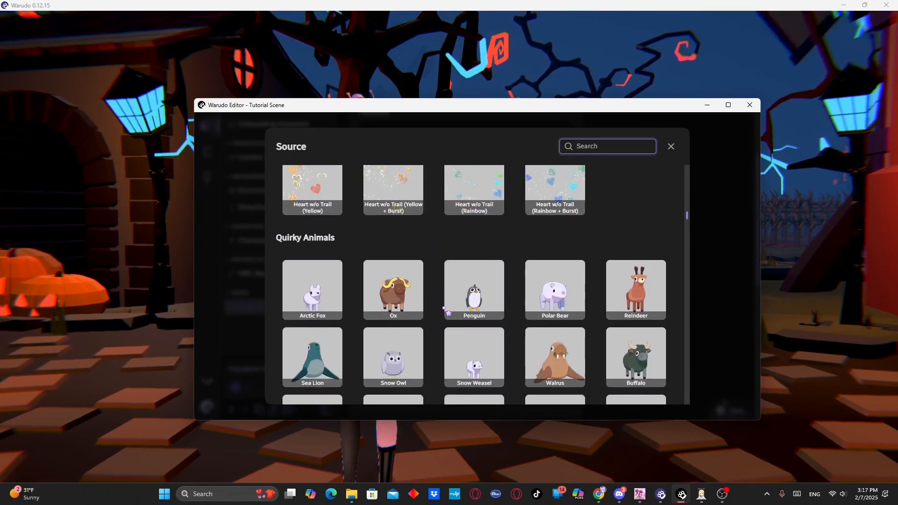
pyautogui.scroll(-6, 398, 305)
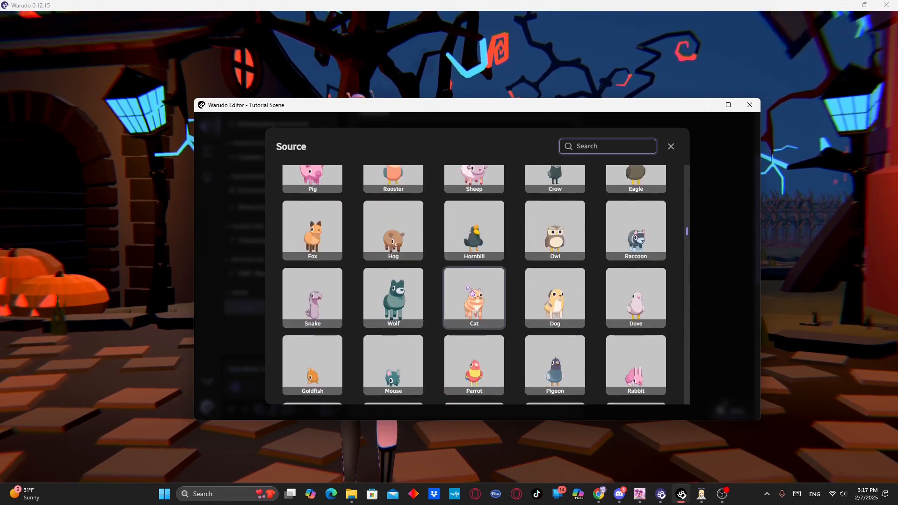
pyautogui.scroll(-12, 510, 294)
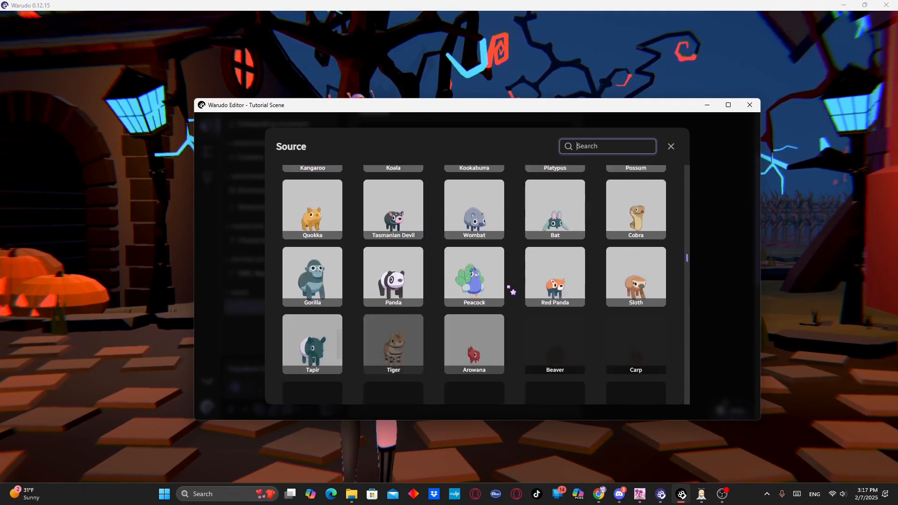
pyautogui.scroll(-15, 510, 293)
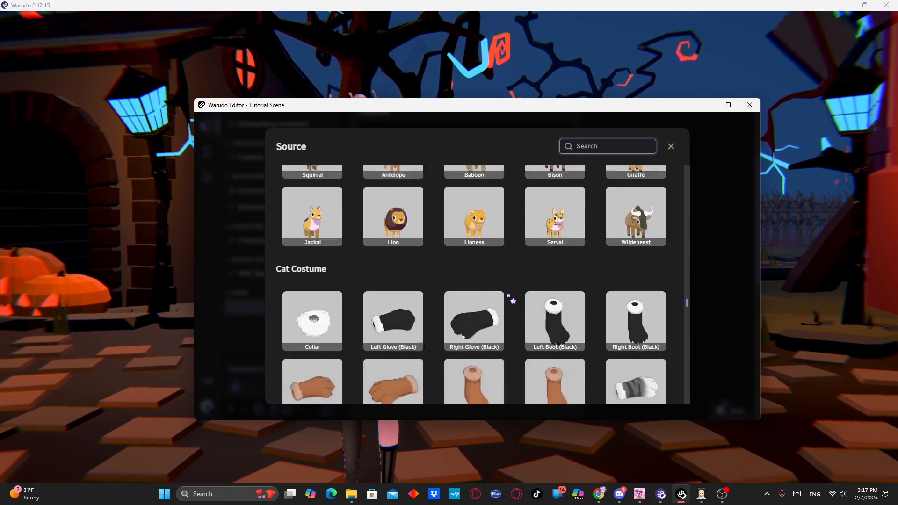
pyautogui.scroll(-8, 509, 299)
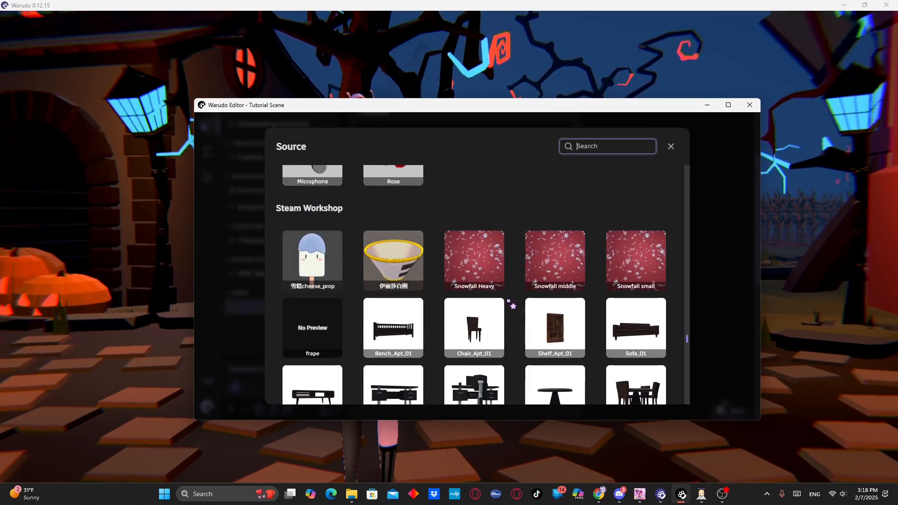
pyautogui.click(317, 270)
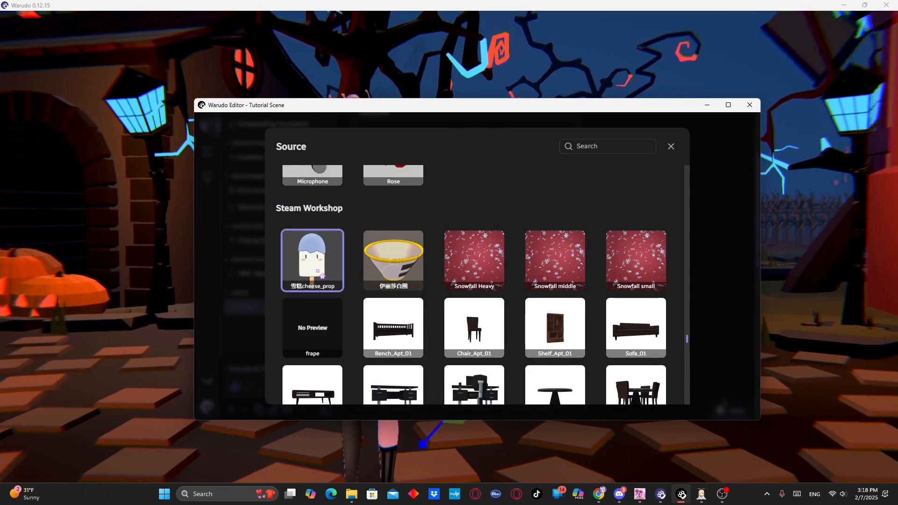
pyautogui.click(671, 147)
pyautogui.scroll(3, 591, 315)
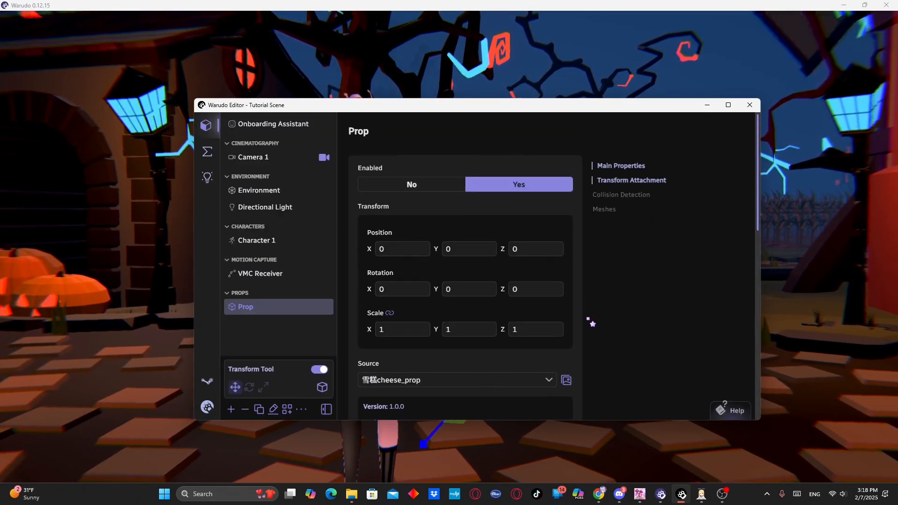
# Move the editor window off the scene and view the ice cream prop beside the character from farther away
pyautogui.moveTo(549, 109); pyautogui.dragTo(1, 140)
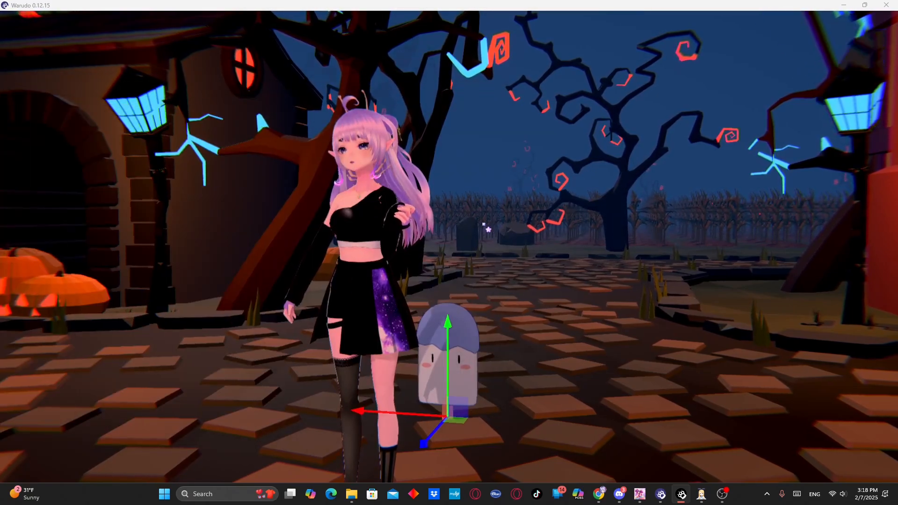
pyautogui.scroll(-6, 479, 265)
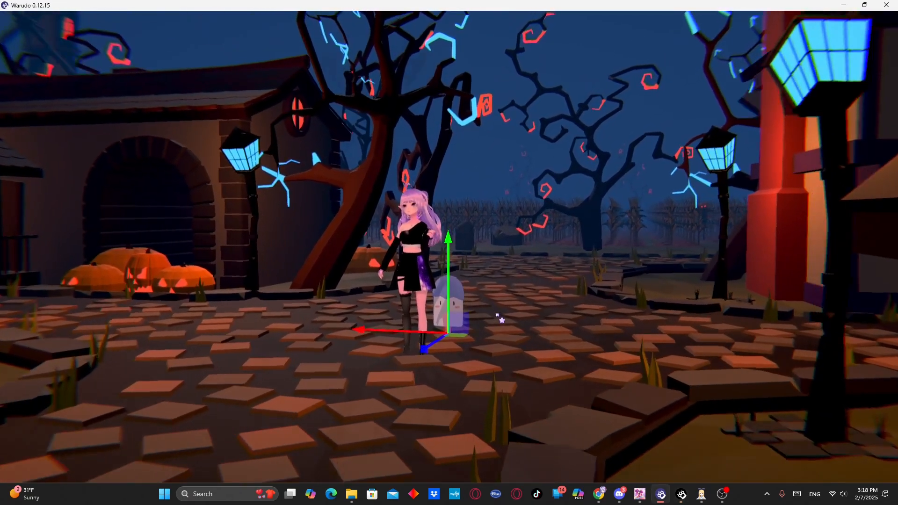
pyautogui.scroll(1, 499, 319)
pyautogui.moveTo(474, 296); pyautogui.dragTo(477, 319, button='right')
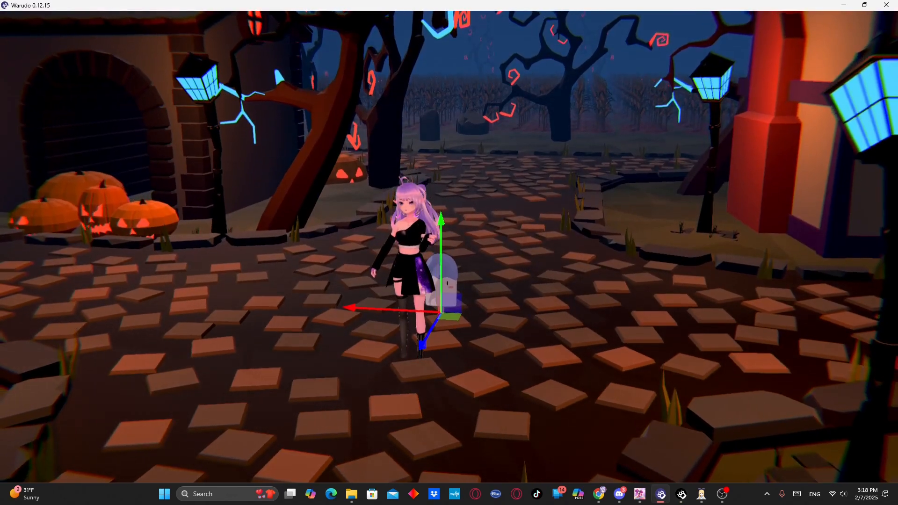
pyautogui.moveTo(0, 154); pyautogui.dragTo(524, 136)
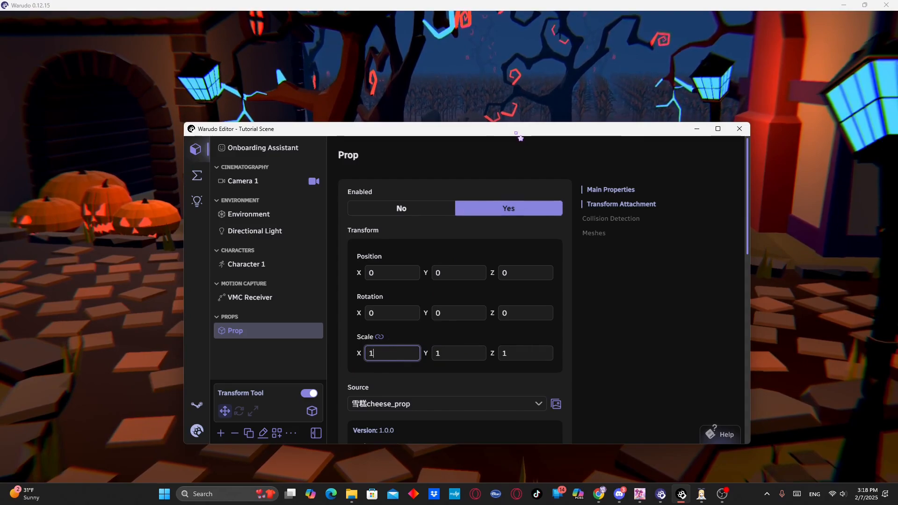
pyautogui.moveTo(517, 133); pyautogui.dragTo(1, 182)
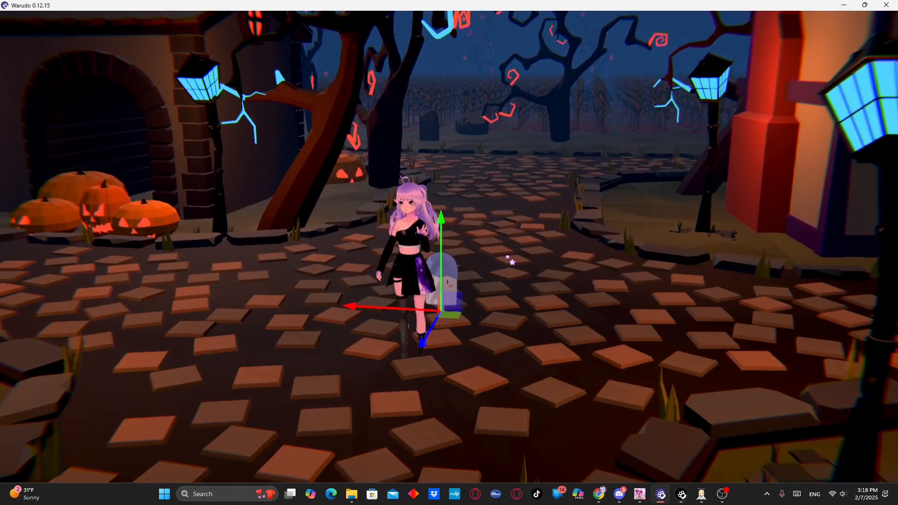
# Move the ice cream prop along its vertical and depth axes to about Y -0.02 and Z -0.07
pyautogui.scroll(3, 513, 267)
pyautogui.moveTo(483, 269); pyautogui.dragTo(466, 249)
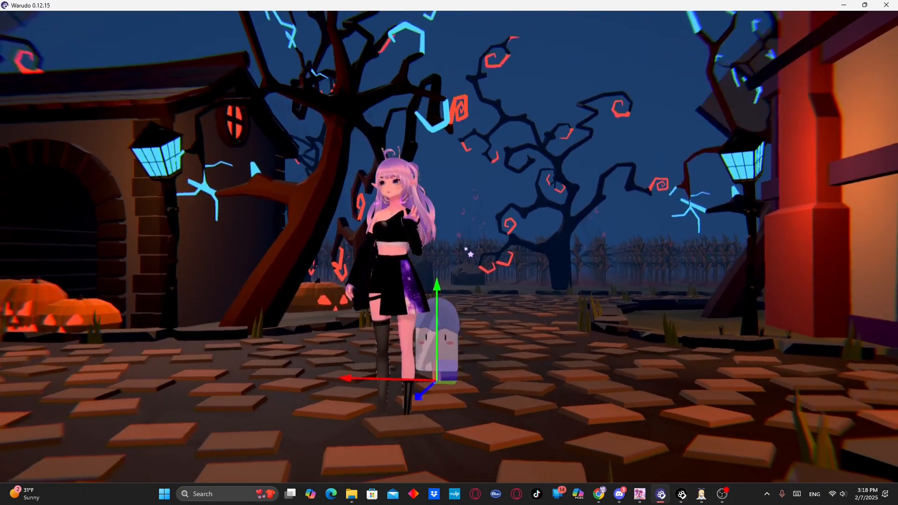
pyautogui.moveTo(466, 249); pyautogui.dragTo(452, 259, button='middle')
pyautogui.moveTo(436, 341)
pyautogui.mouseDown()
pyautogui.moveTo(445, 210)
pyautogui.moveTo(440, 331)
pyautogui.mouseUp()
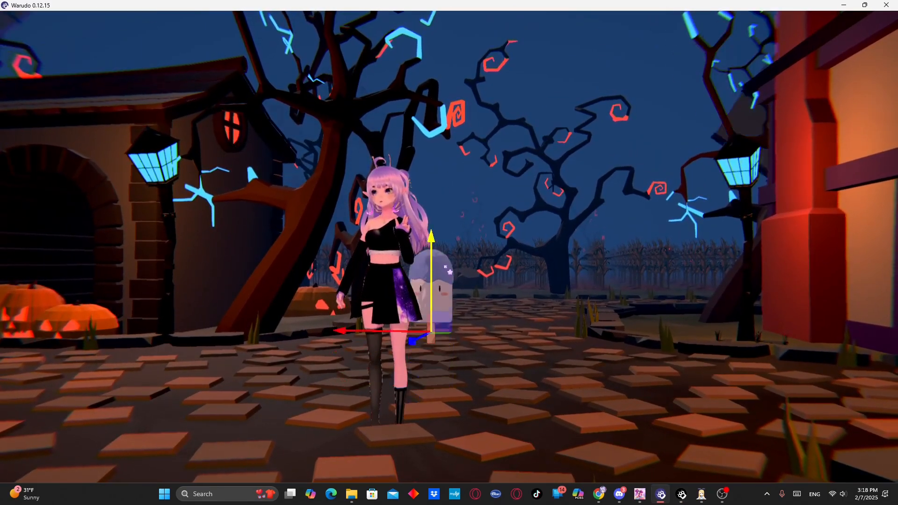
pyautogui.moveTo(416, 414)
pyautogui.mouseDown()
pyautogui.moveTo(374, 466)
pyautogui.moveTo(430, 410)
pyautogui.mouseUp()
# Bring the editor window back and set the prop's Transform Attachment to attach to Character 1
pyautogui.moveTo(0, 84); pyautogui.dragTo(601, 106)
pyautogui.click(619, 326)
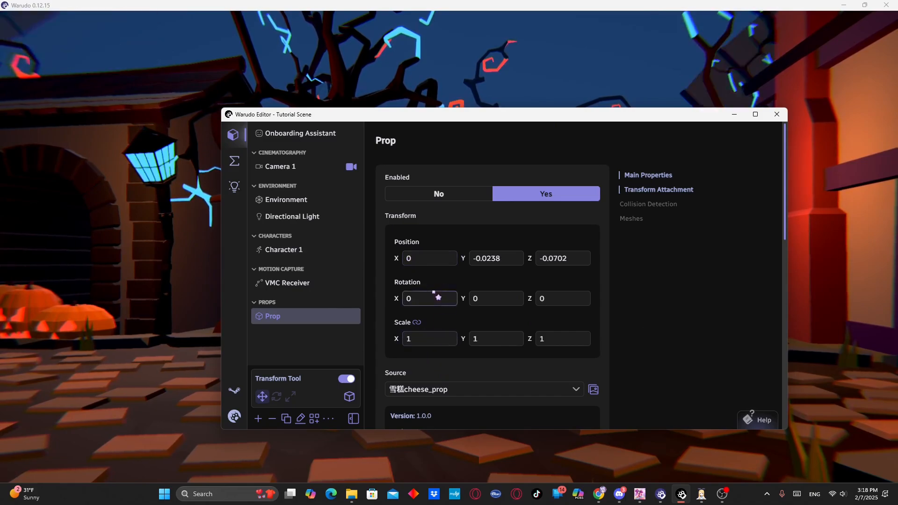
pyautogui.scroll(-10, 606, 331)
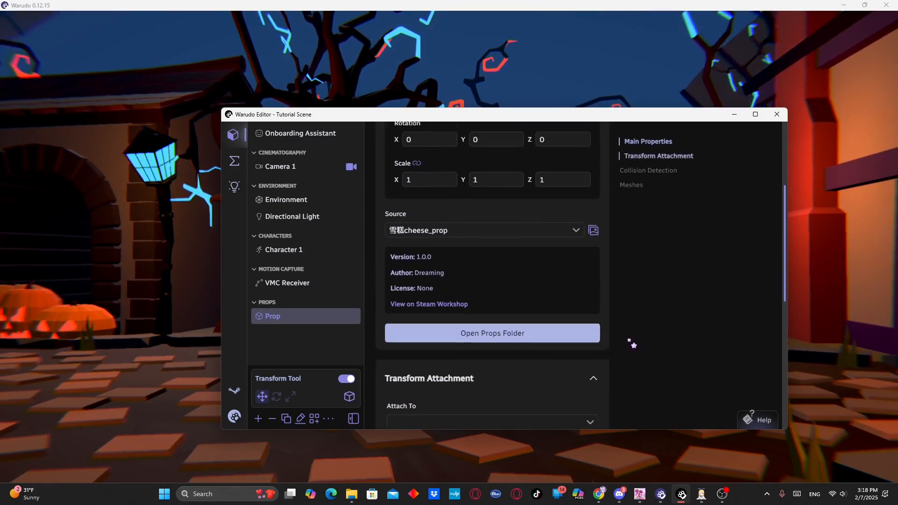
pyautogui.scroll(1, 594, 304)
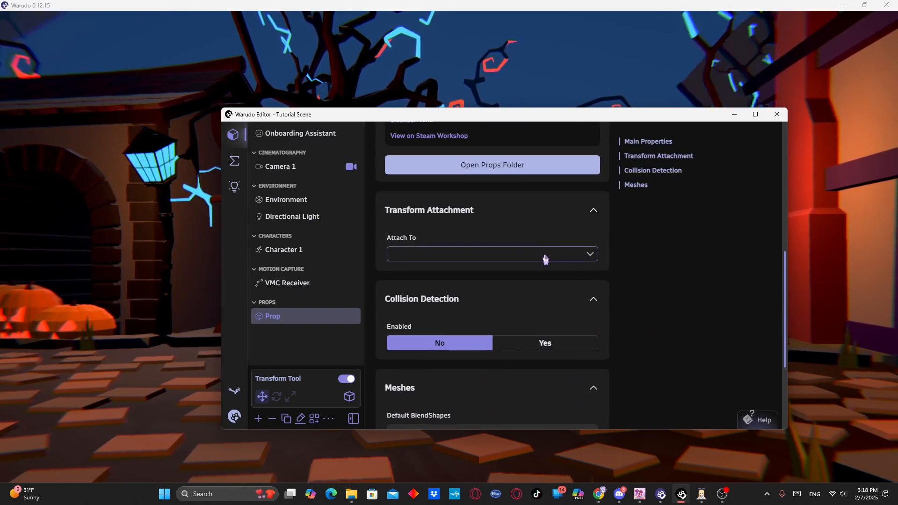
pyautogui.click(546, 258)
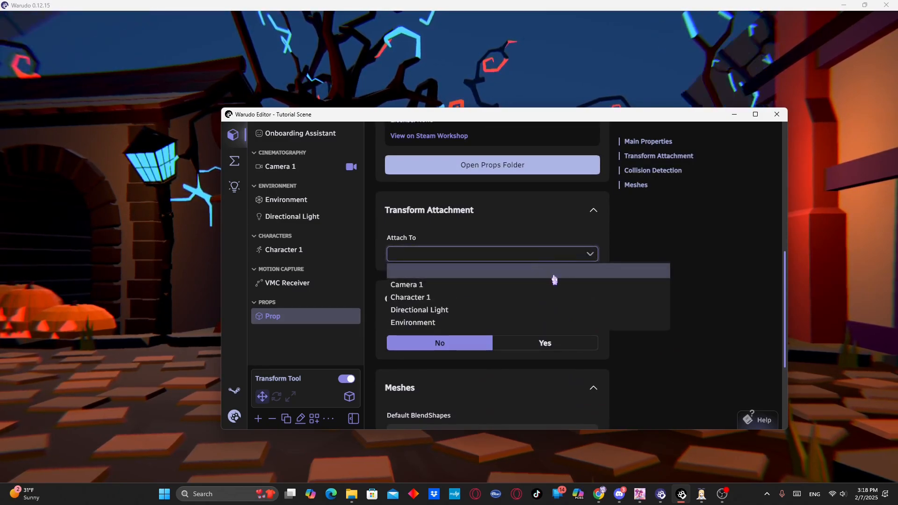
pyautogui.click(499, 301)
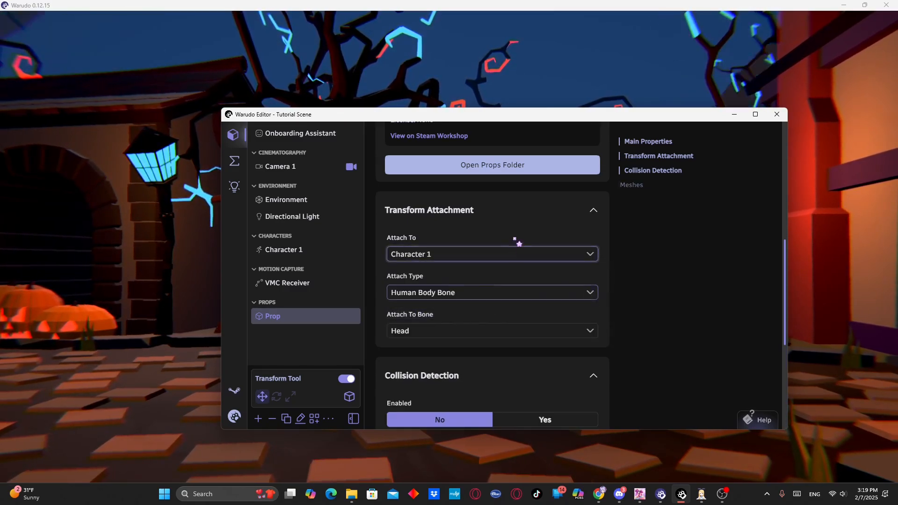
# Bring the scene to the front and examine up close where the attached prop sits on the character
pyautogui.moveTo(547, 119); pyautogui.dragTo(564, 127)
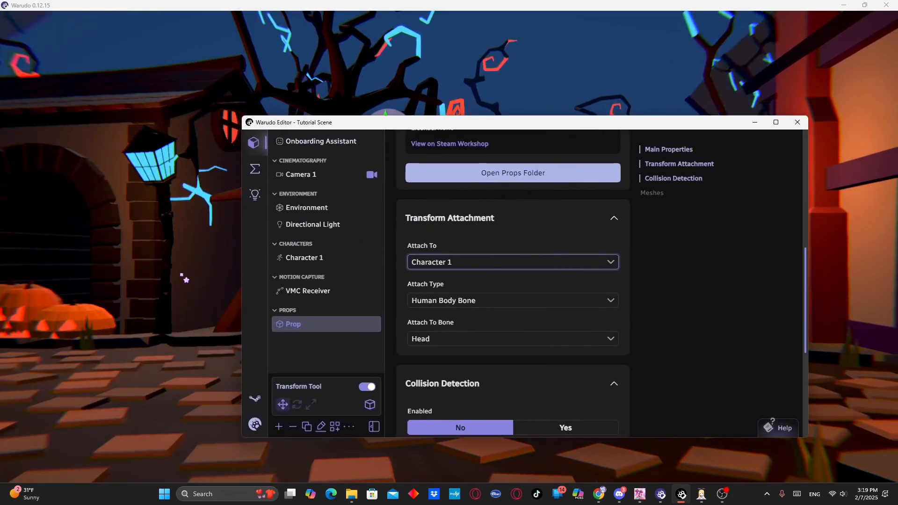
pyautogui.click(183, 273)
pyautogui.moveTo(318, 276); pyautogui.dragTo(201, 327, button='middle')
pyautogui.moveTo(201, 326); pyautogui.dragTo(329, 324)
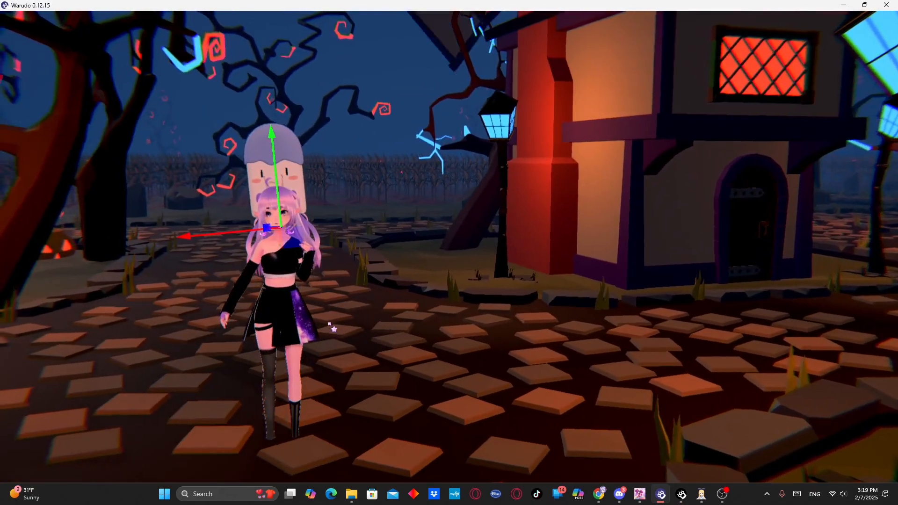
pyautogui.scroll(5, 311, 315)
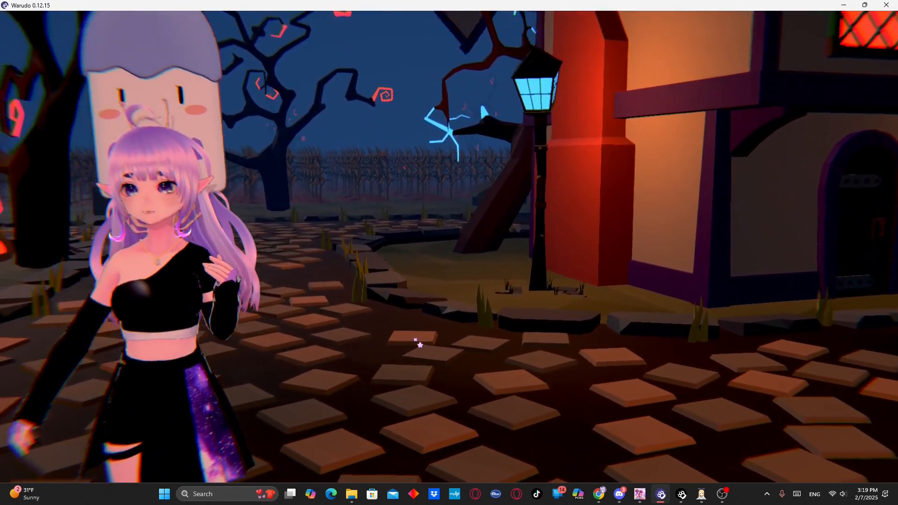
pyautogui.moveTo(415, 340); pyautogui.dragTo(519, 356, button='middle')
pyautogui.moveTo(519, 356)
pyautogui.mouseDown()
pyautogui.moveTo(513, 345)
pyautogui.moveTo(523, 358)
pyautogui.mouseUp()
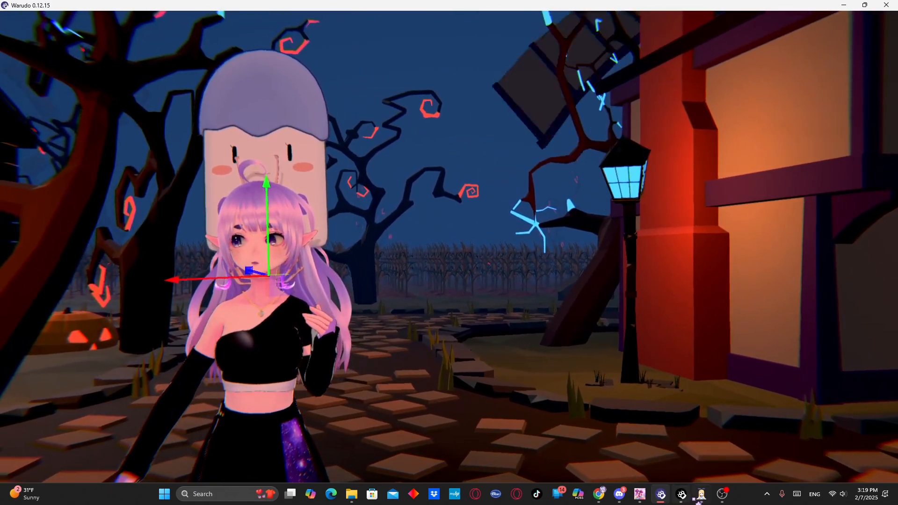
# Bring the editor window back to the front, narrow it, and place it beside the character
pyautogui.hotkey('alt', 'Tab')
pyautogui.moveTo(243, 279); pyautogui.dragTo(312, 283)
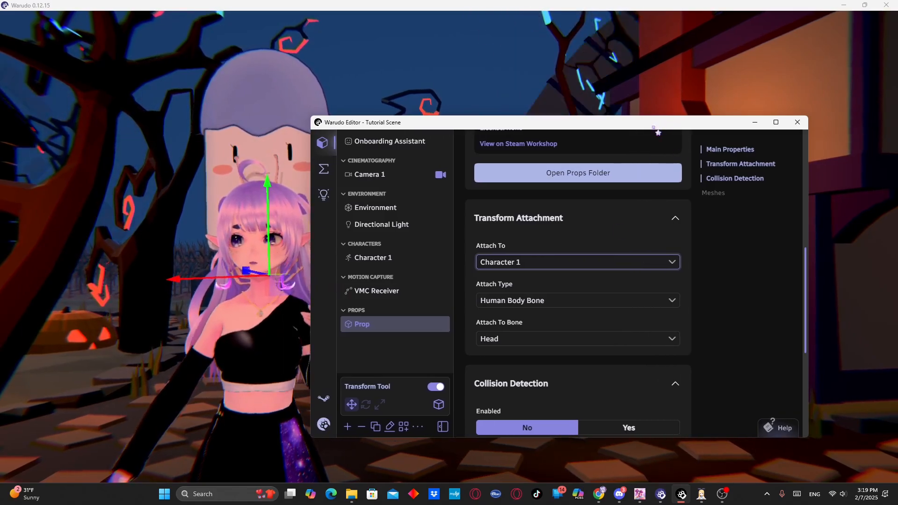
pyautogui.moveTo(657, 126); pyautogui.dragTo(704, 124)
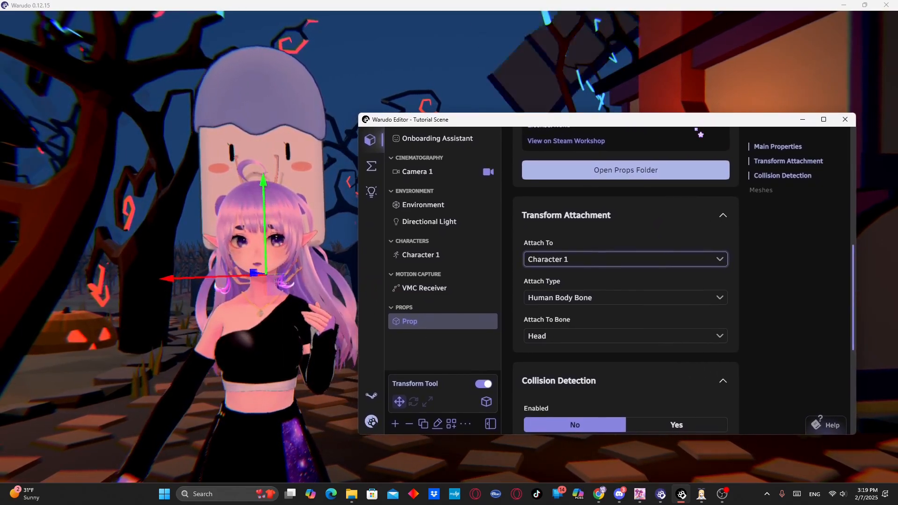
# Keep Human Body Bone as the prop's attach type and set its attachment bone to Left Hand
pyautogui.click(581, 300)
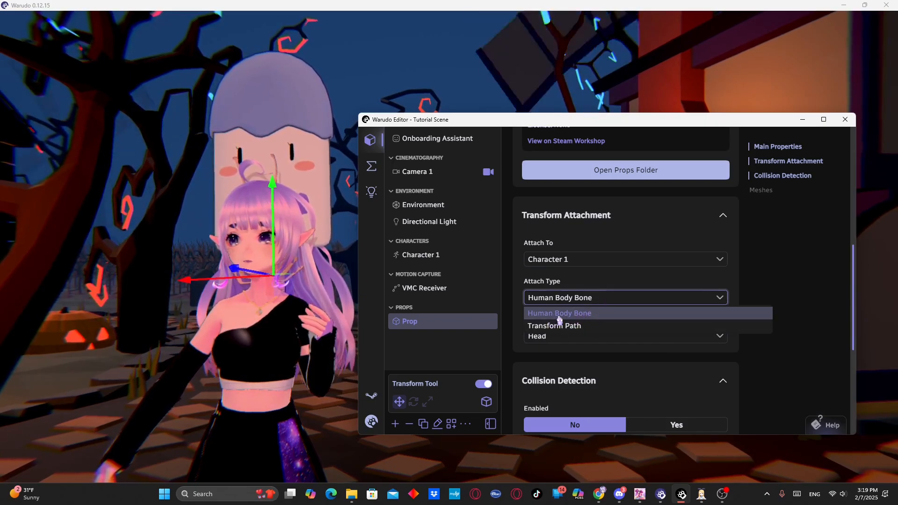
pyautogui.click(625, 298)
pyautogui.click(613, 337)
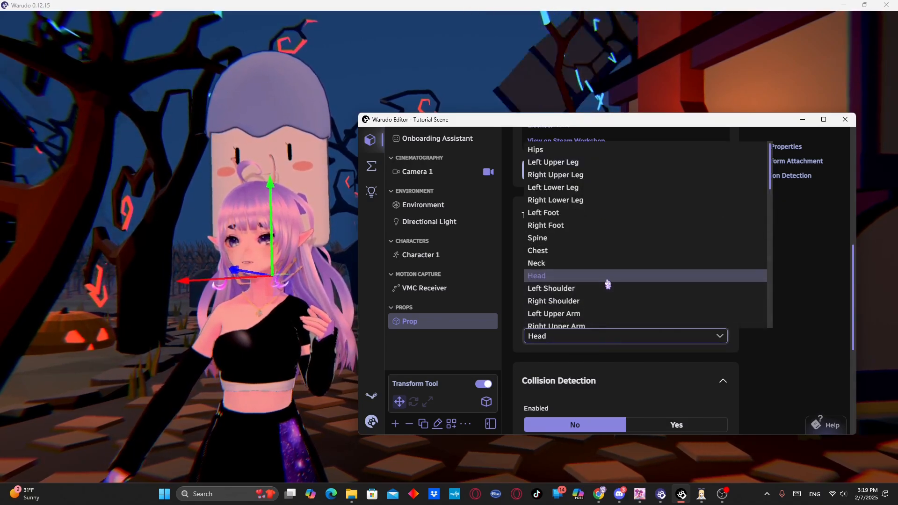
pyautogui.scroll(-2, 608, 284)
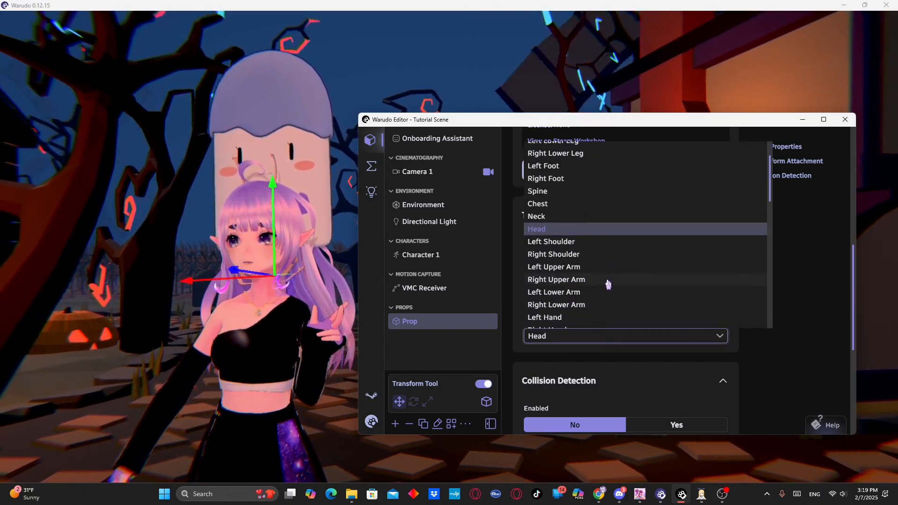
pyautogui.scroll(2, 608, 284)
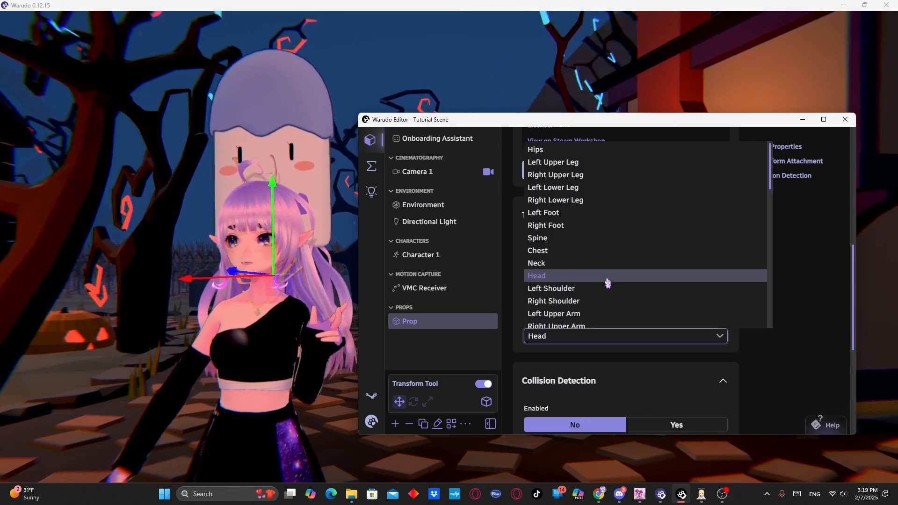
pyautogui.scroll(-3, 608, 283)
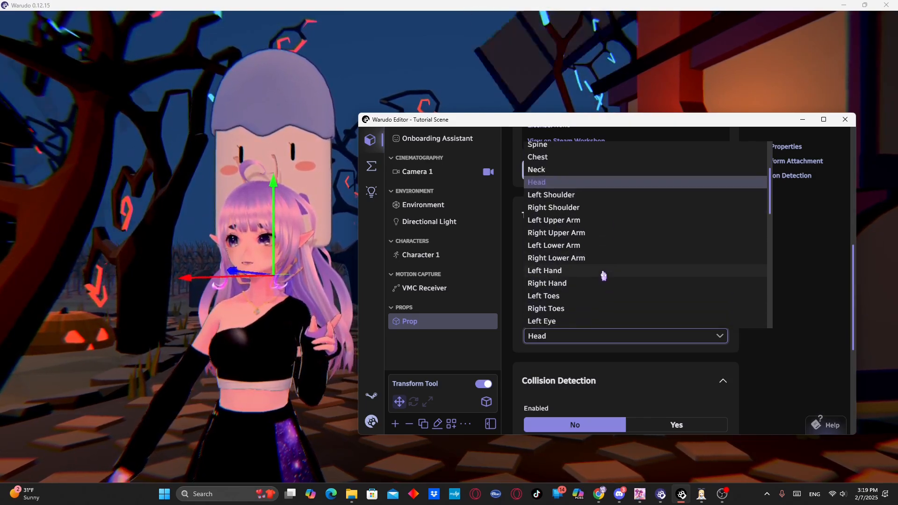
pyautogui.click(603, 271)
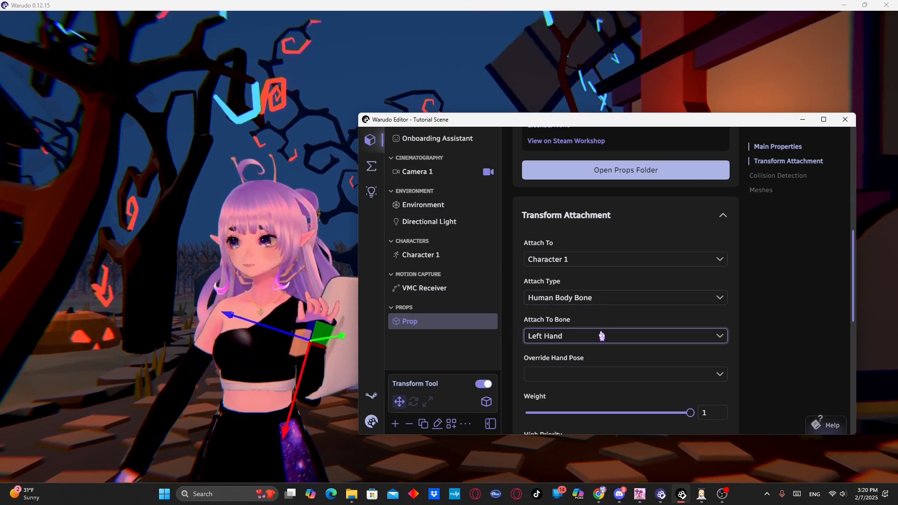
# Move the editor window away from the character and set the prop's X rotation to about -2.48 and X position to about -0.01
pyautogui.scroll(-2, 625, 340)
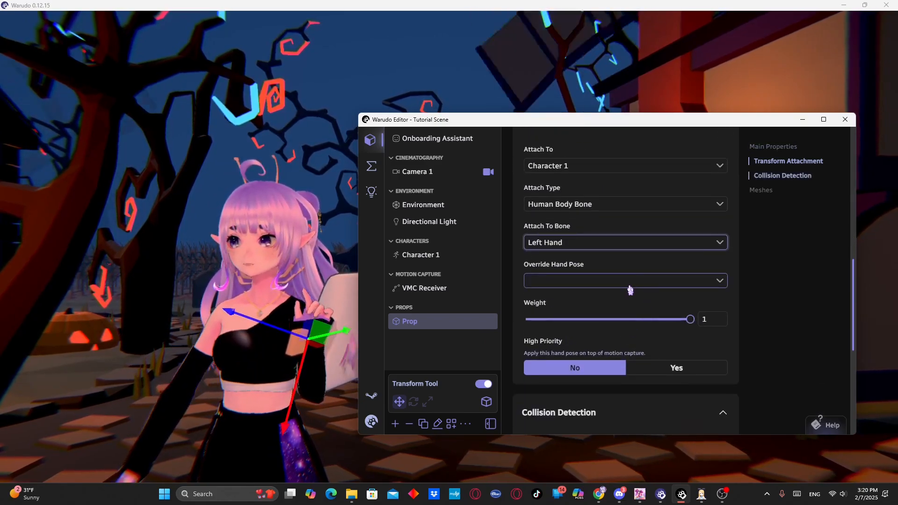
pyautogui.scroll(6, 630, 290)
pyautogui.scroll(-1, 629, 290)
pyautogui.moveTo(660, 125); pyautogui.dragTo(696, 129)
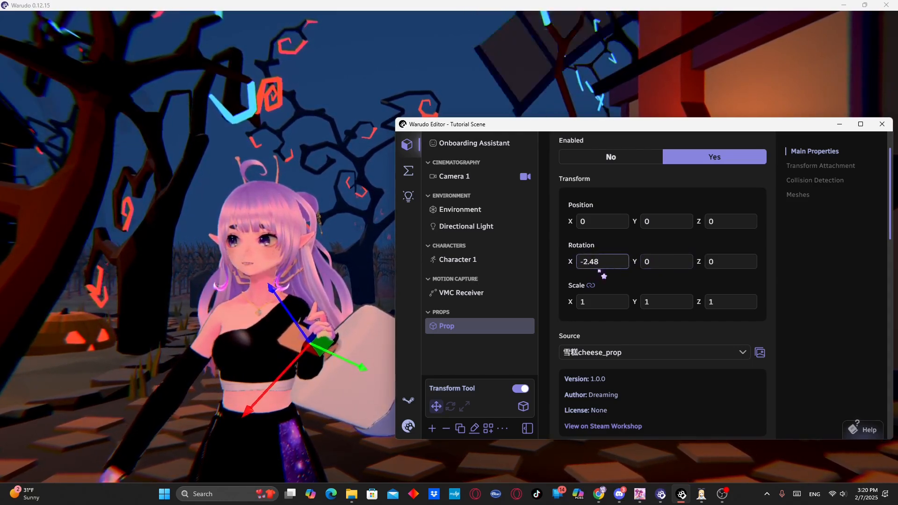
pyautogui.moveTo(569, 224)
pyautogui.mouseDown()
pyautogui.moveTo(577, 224)
pyautogui.moveTo(569, 222)
pyautogui.mouseUp()
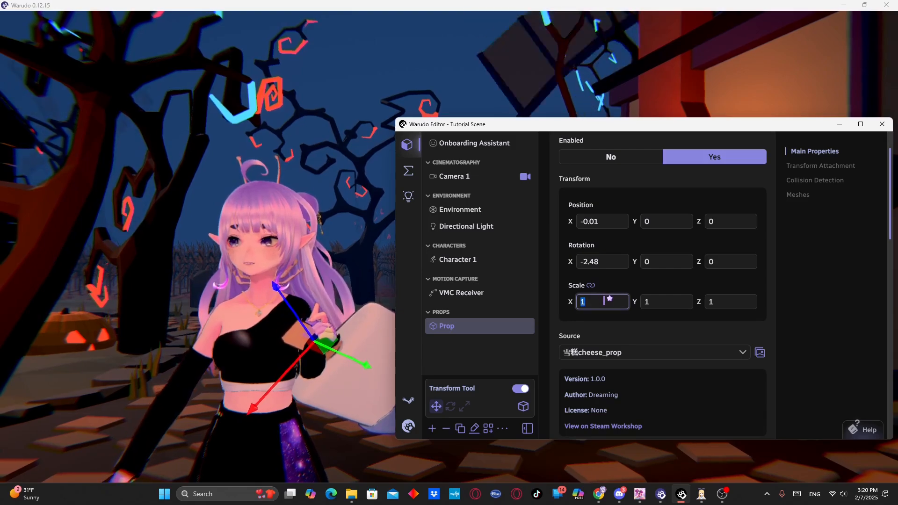
# Scale the ice cream prop uniformly to 0.3
pyautogui.write('0.5')
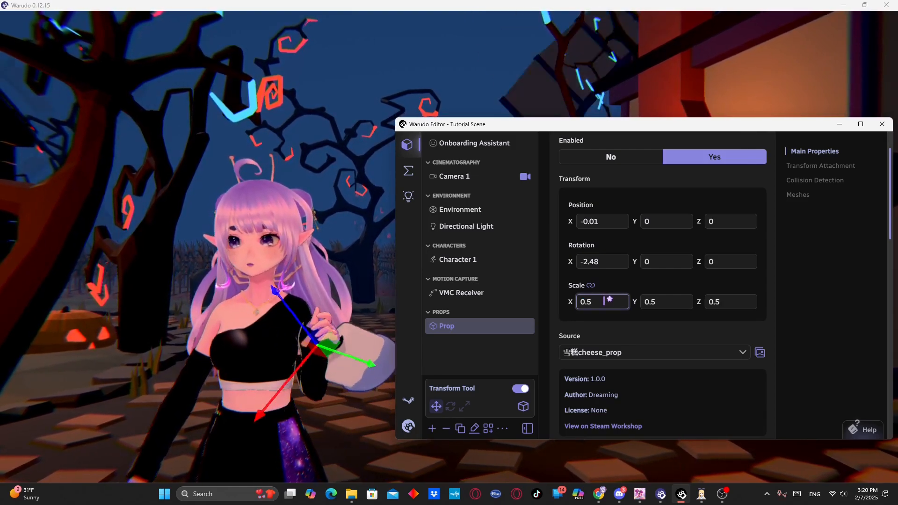
pyautogui.press('BackSpace')
pyautogui.write('3')
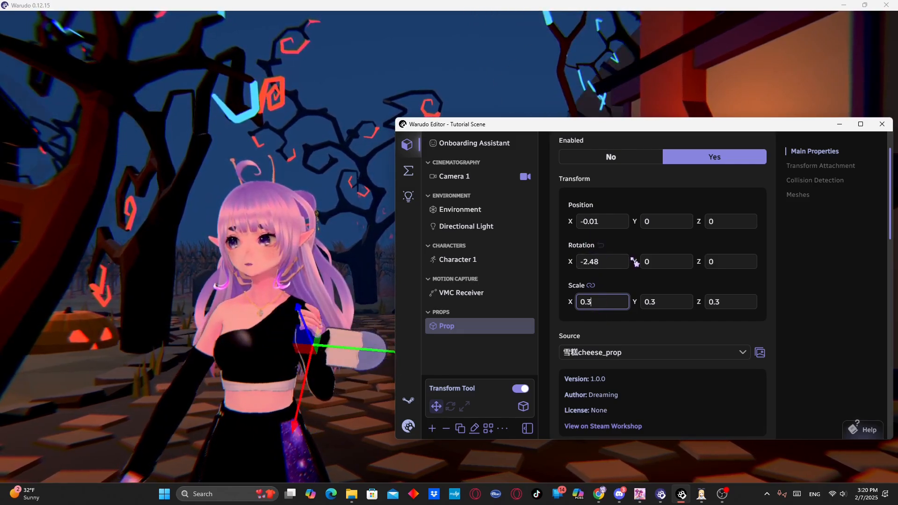
# Rotate the ice cream prop to about Y -118.82 and Z -125.19, and shift its Y and Z positions
pyautogui.moveTo(660, 263); pyautogui.dragTo(637, 262)
pyautogui.moveTo(699, 263); pyautogui.dragTo(673, 263)
pyautogui.moveTo(635, 222)
pyautogui.mouseDown()
pyautogui.moveTo(645, 222)
pyautogui.moveTo(635, 222)
pyautogui.mouseUp()
pyautogui.moveTo(698, 222); pyautogui.dragTo(701, 223)
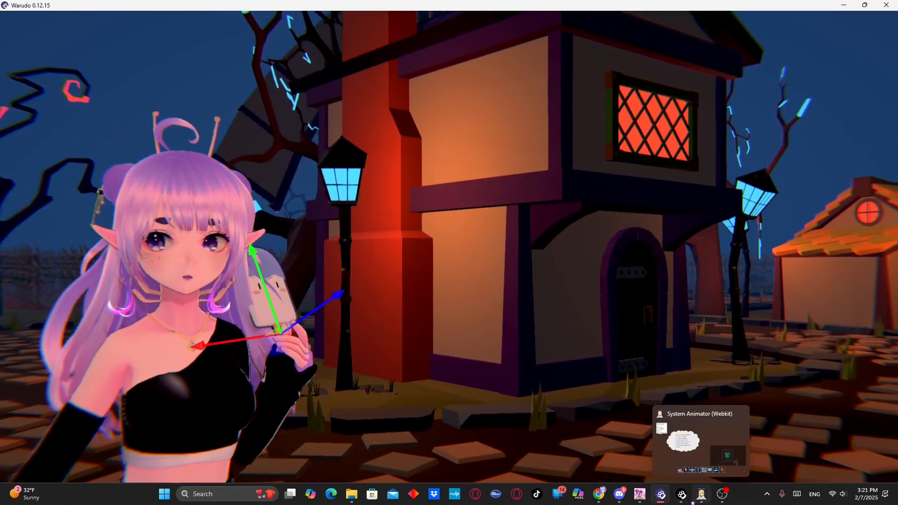
# Bring the editor window back and move the ice cream prop along all three axes toward the character's left hand
pyautogui.click(681, 495)
pyautogui.moveTo(634, 221); pyautogui.dragTo(630, 222)
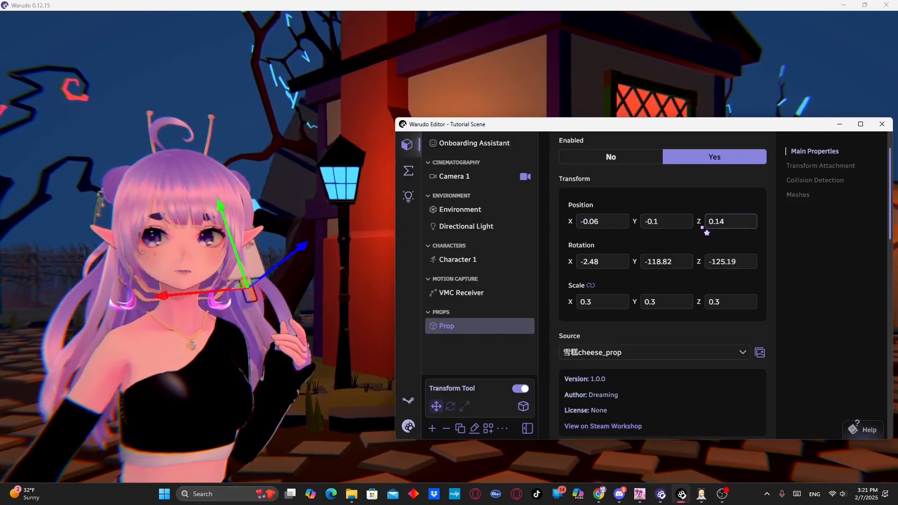
pyautogui.moveTo(699, 222); pyautogui.dragTo(634, 223)
pyautogui.moveTo(570, 221); pyautogui.dragTo(569, 222)
pyautogui.moveTo(697, 222); pyautogui.dragTo(701, 222)
pyautogui.moveTo(635, 222); pyautogui.dragTo(636, 222)
pyautogui.moveTo(328, 210); pyautogui.dragTo(412, 211)
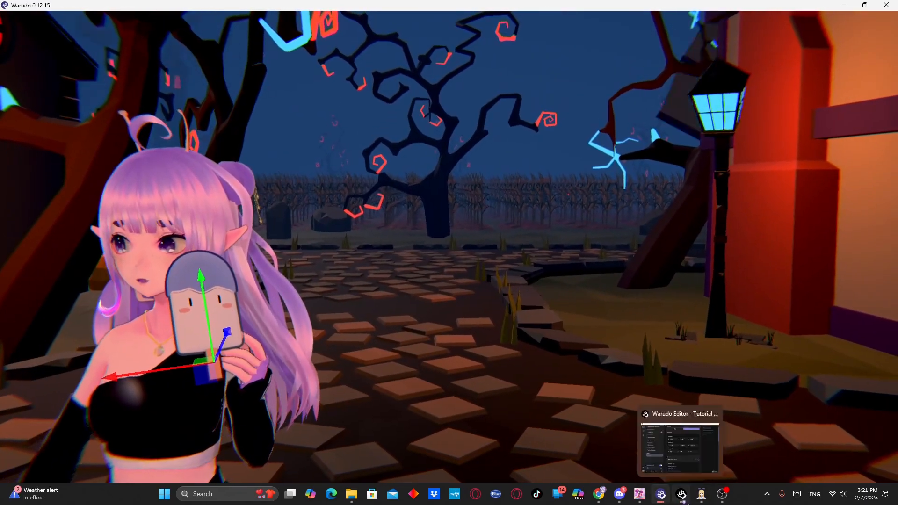
# Fine-tune the prop's position in the left hand to about X -0.07, Y -0.01 and Z 0.01
pyautogui.click(682, 494)
pyautogui.moveTo(634, 222); pyautogui.dragTo(636, 222)
pyautogui.moveTo(566, 222); pyautogui.dragTo(570, 222)
pyautogui.moveTo(697, 222); pyautogui.dragTo(700, 222)
pyautogui.moveTo(570, 221); pyautogui.dragTo(566, 222)
pyautogui.click(681, 494)
pyautogui.click(681, 494)
pyautogui.moveTo(635, 222); pyautogui.dragTo(637, 221)
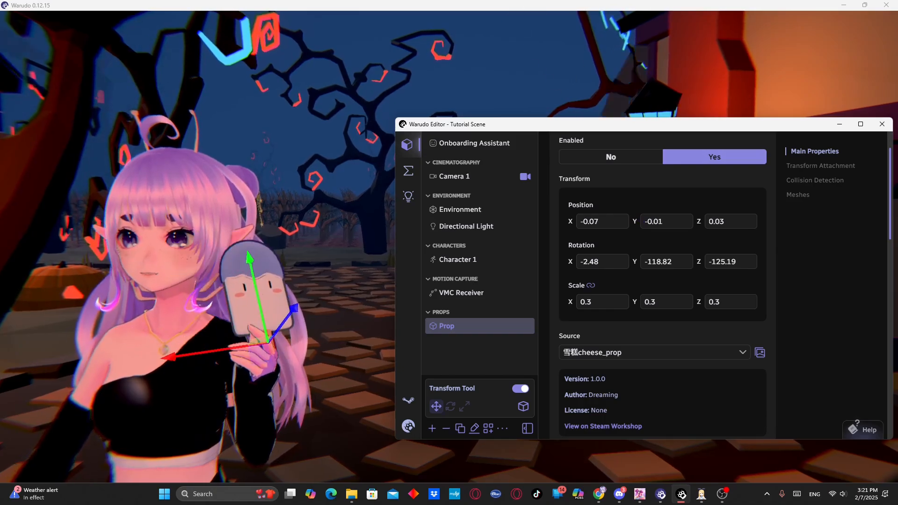
pyautogui.moveTo(698, 221); pyautogui.dragTo(696, 221)
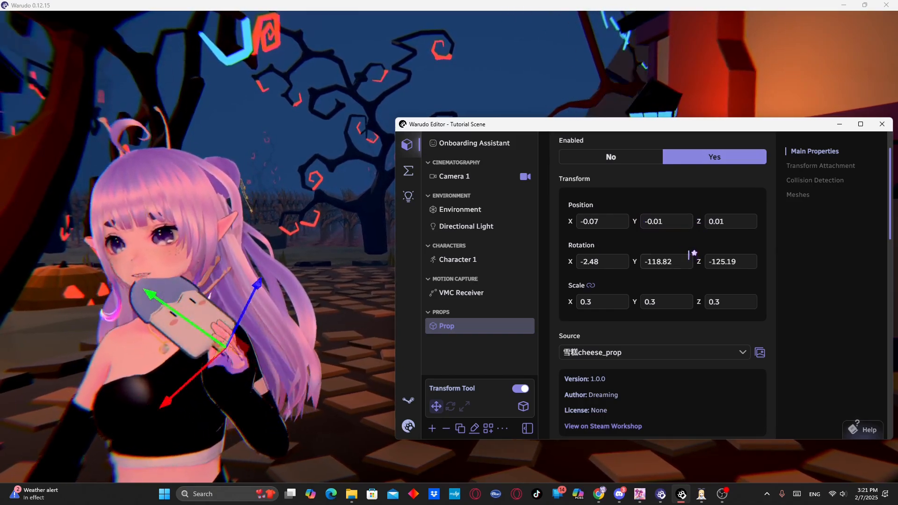
# Change the environment's source to the local VR Room scene and close the source gallery
pyautogui.click(462, 218)
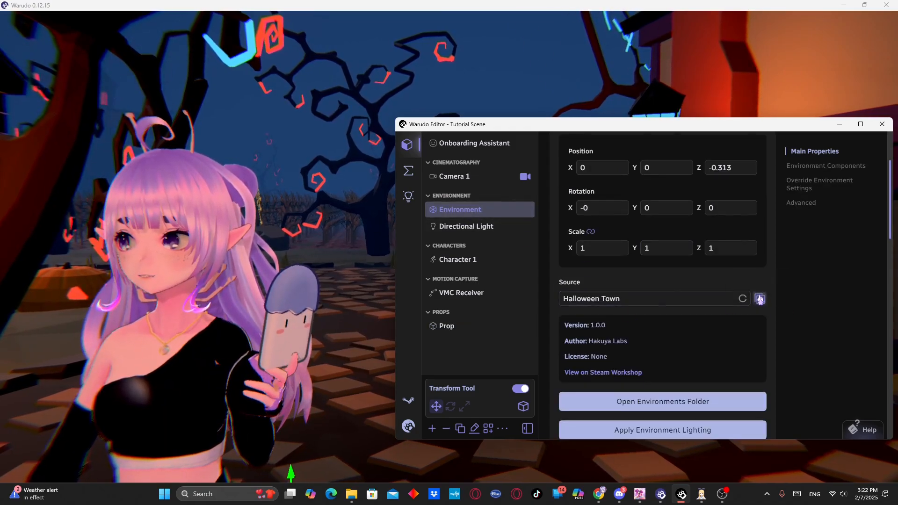
pyautogui.click(634, 301)
pyautogui.click(771, 284)
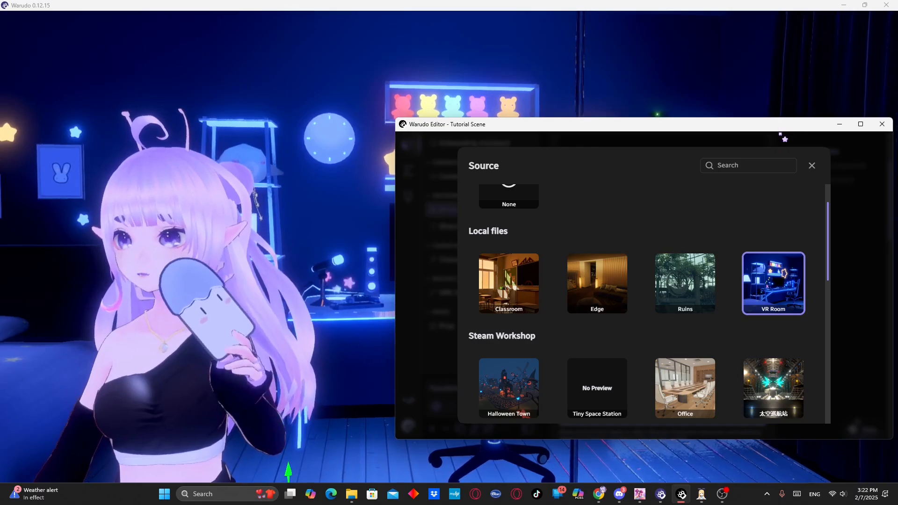
pyautogui.click(812, 165)
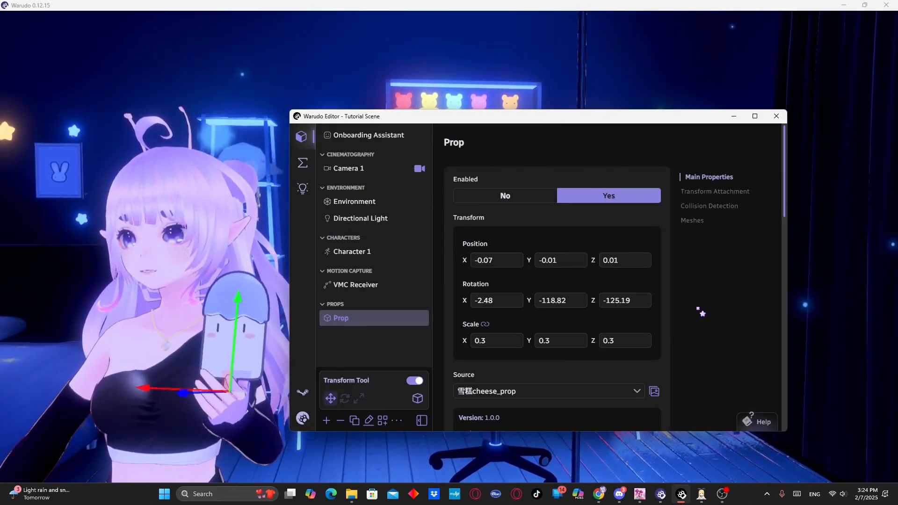
# Review the ice cream prop's attachment settings and turn the prop off
pyautogui.scroll(-5, 700, 312)
pyautogui.scroll(-4, 700, 312)
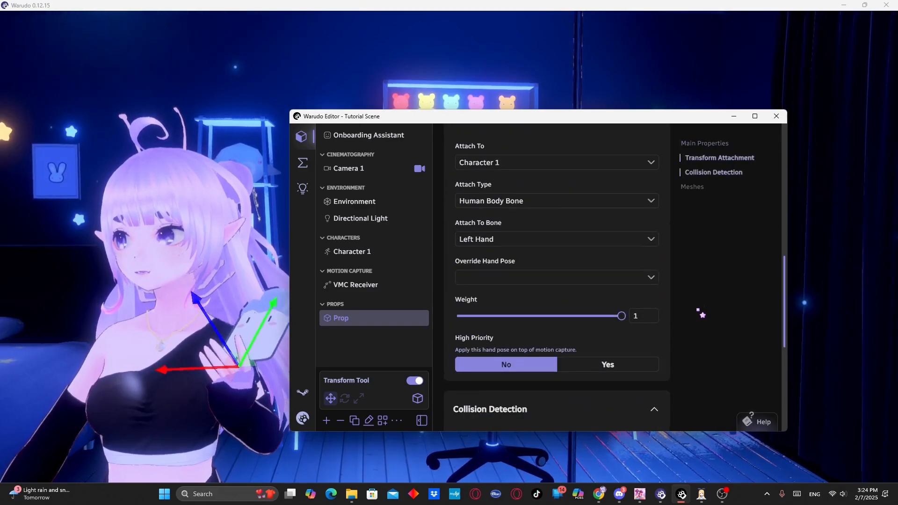
pyautogui.scroll(9, 701, 312)
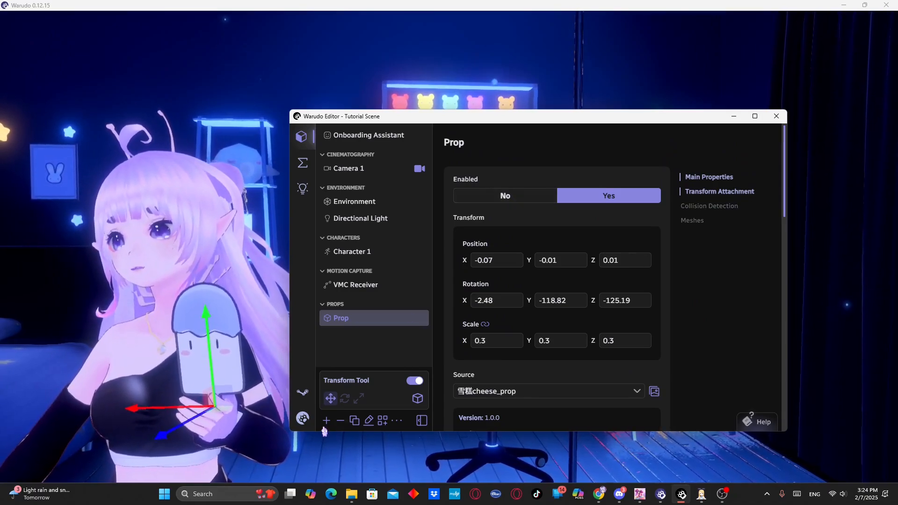
pyautogui.click(506, 201)
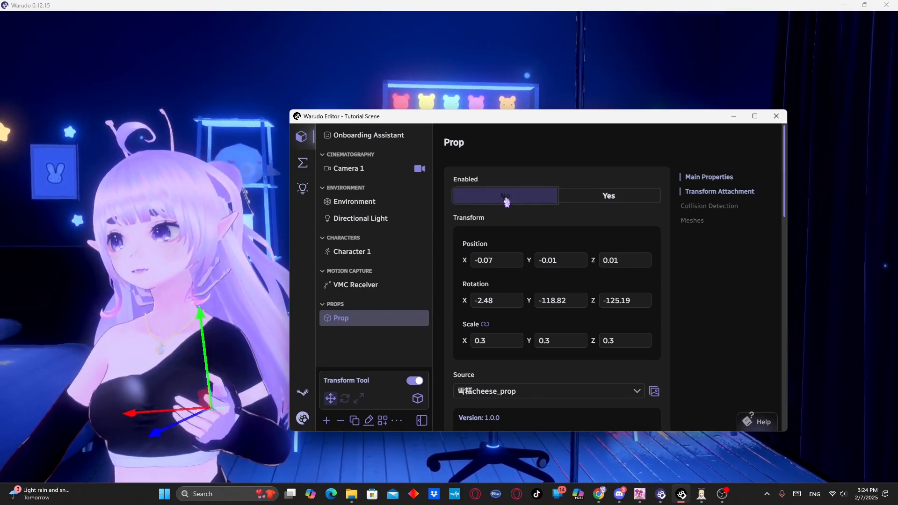
pyautogui.click(594, 201)
pyautogui.click(506, 201)
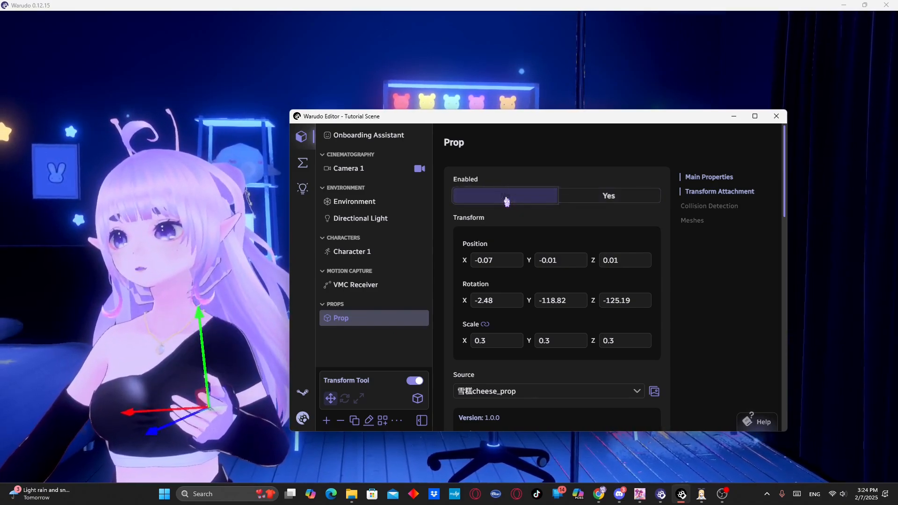
# Add a second Prop asset and choose Penguin as its source
pyautogui.click(326, 420)
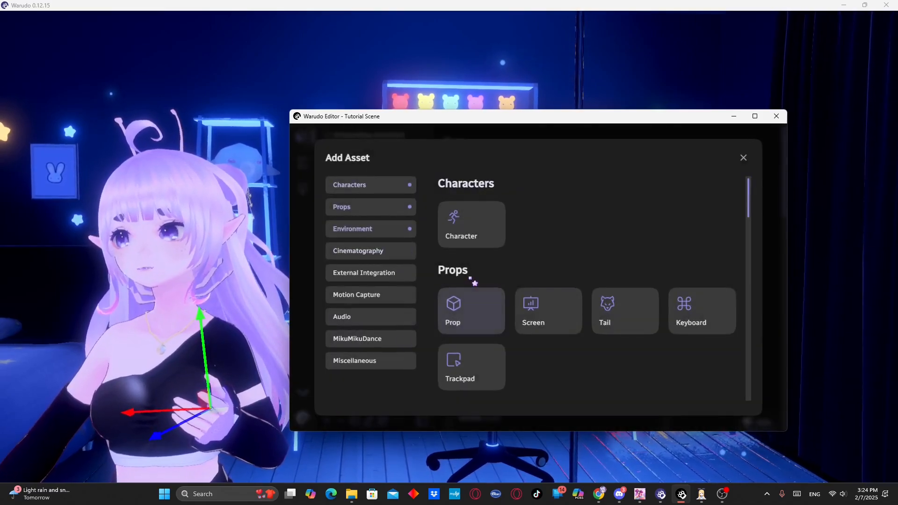
pyautogui.click(480, 317)
pyautogui.scroll(-5, 592, 345)
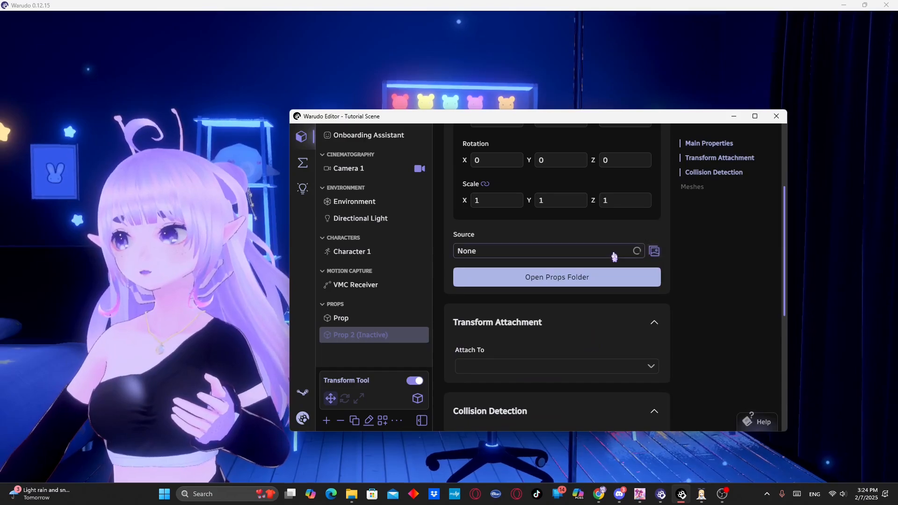
pyautogui.click(655, 250)
pyautogui.scroll(-10, 617, 269)
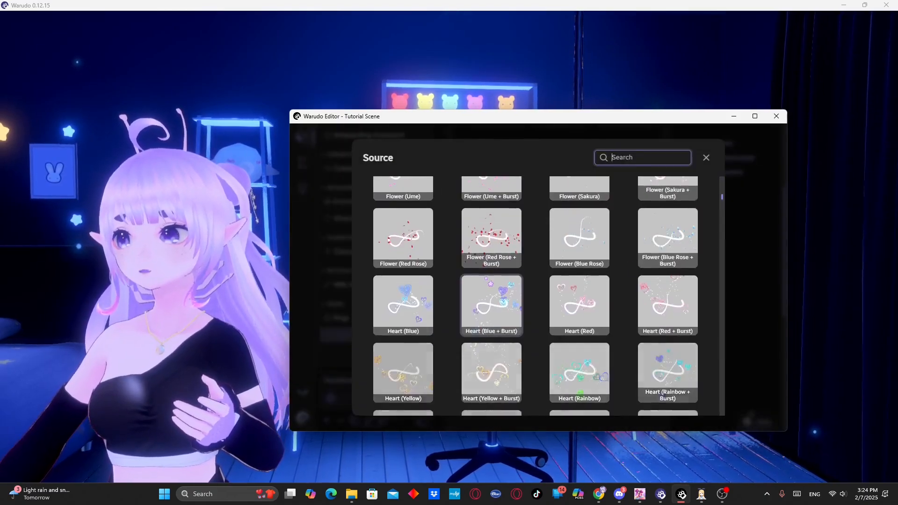
pyautogui.scroll(-15, 701, 208)
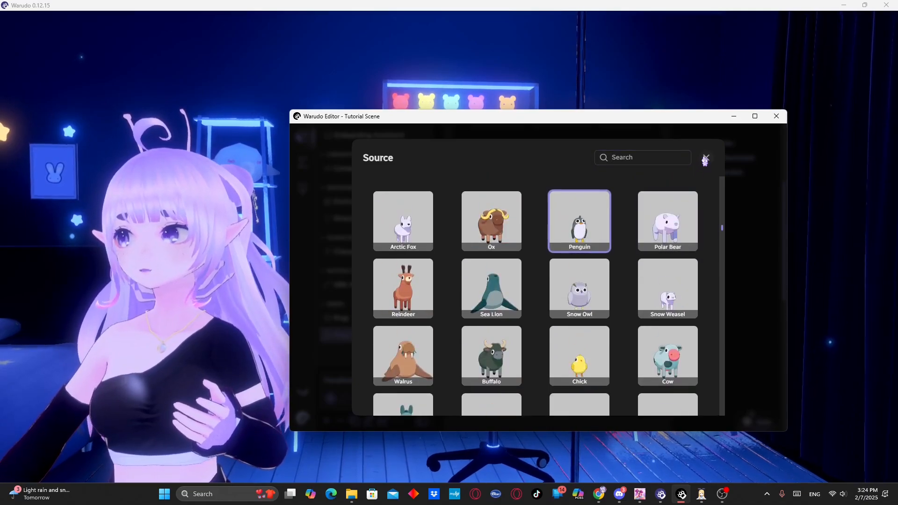
pyautogui.click(706, 160)
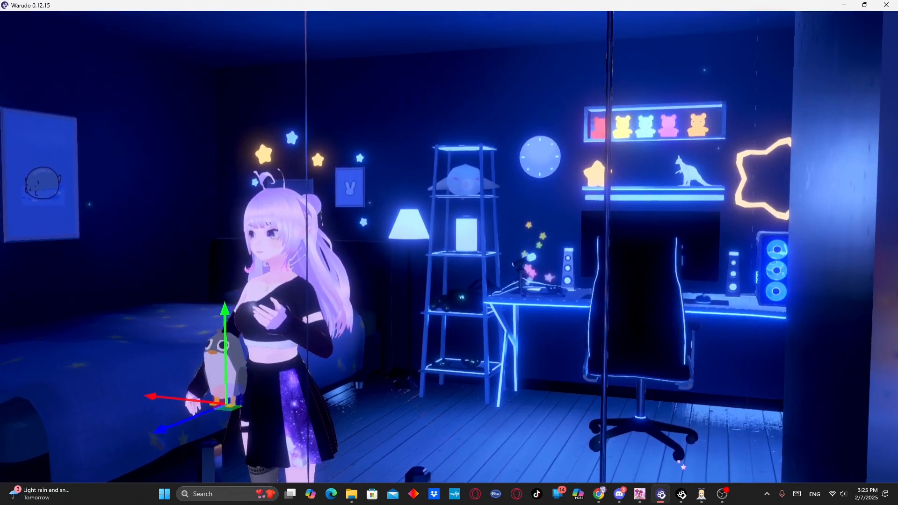
# Bring the editor window back and turn the penguin prop off
pyautogui.click(682, 493)
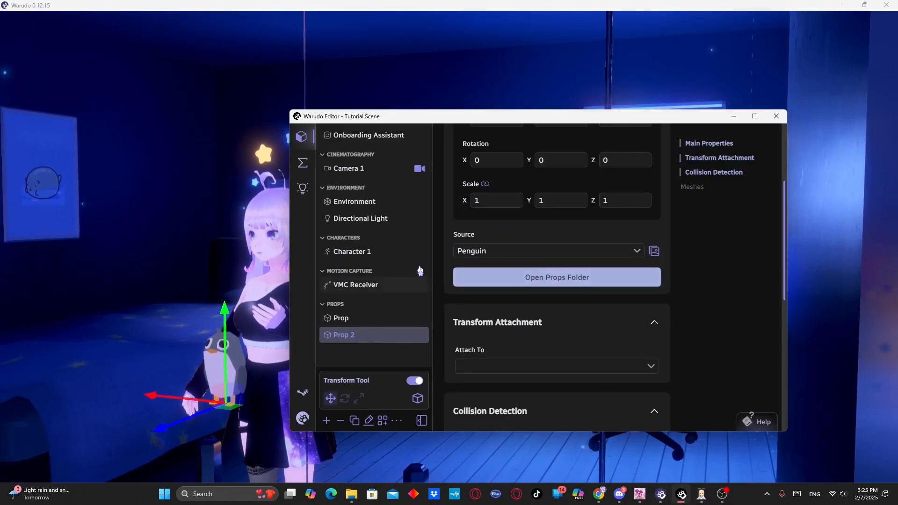
pyautogui.scroll(3, 599, 356)
pyautogui.click(513, 191)
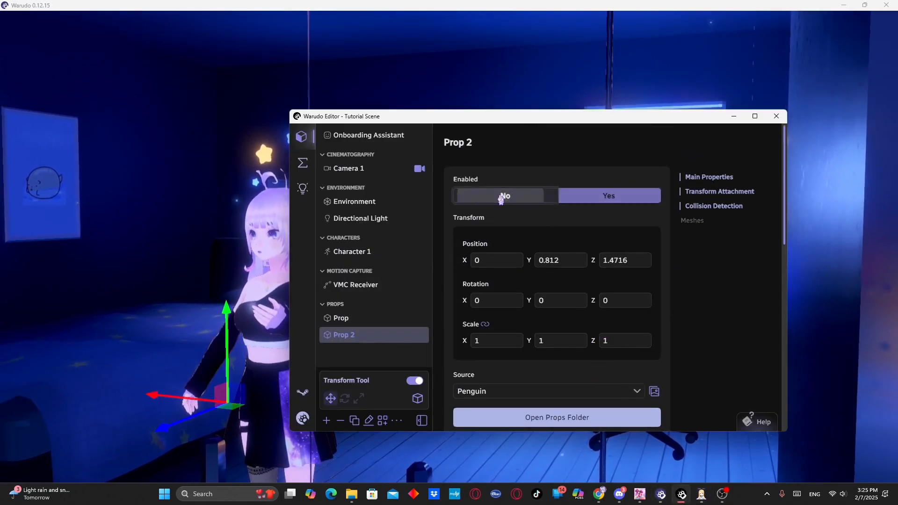
pyautogui.click(591, 199)
pyautogui.click(517, 193)
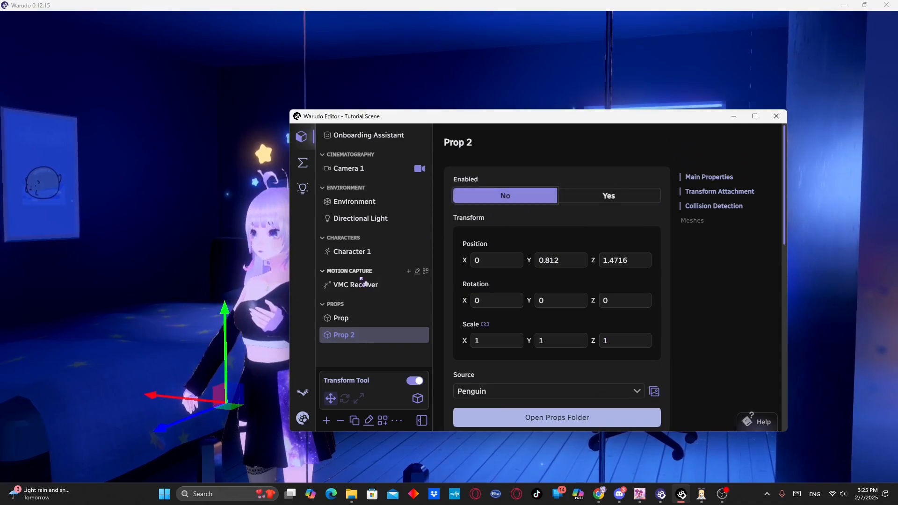
# Enable both the ice cream prop and the penguin prop
pyautogui.click(341, 317)
pyautogui.click(609, 153)
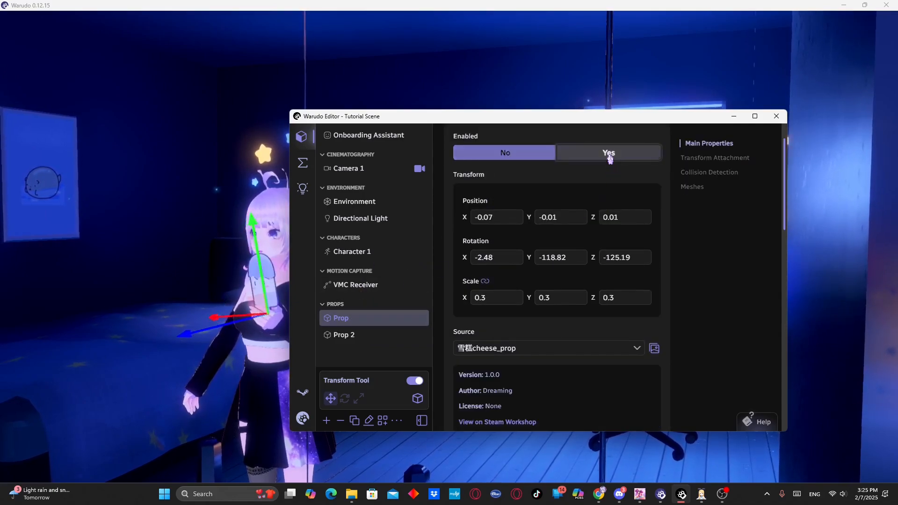
pyautogui.click(393, 340)
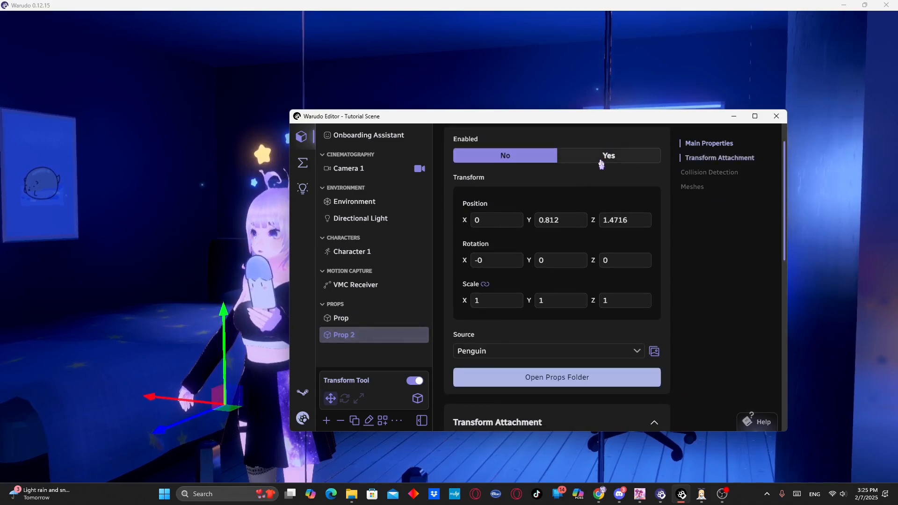
pyautogui.click(602, 159)
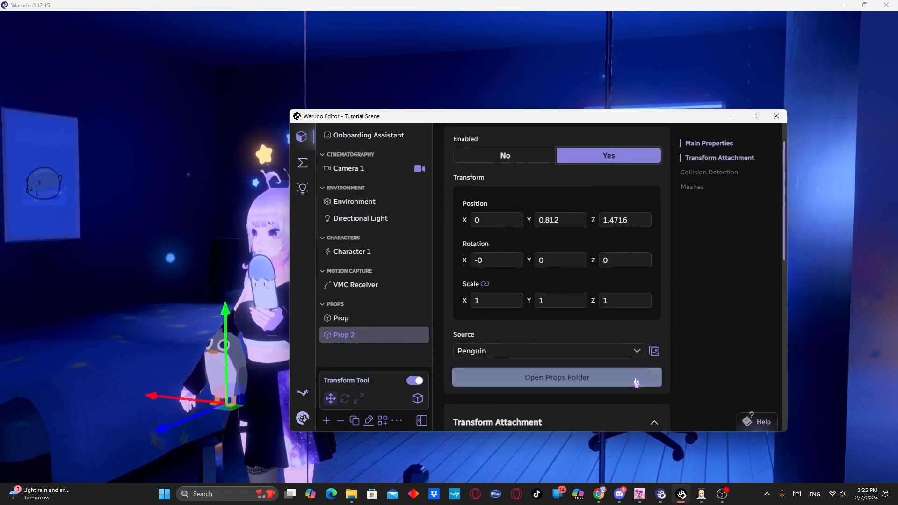
# Review the penguin prop's transform attachment, collision detection and mesh settings
pyautogui.scroll(-3, 696, 345)
pyautogui.scroll(3, 694, 342)
pyautogui.scroll(-4, 690, 327)
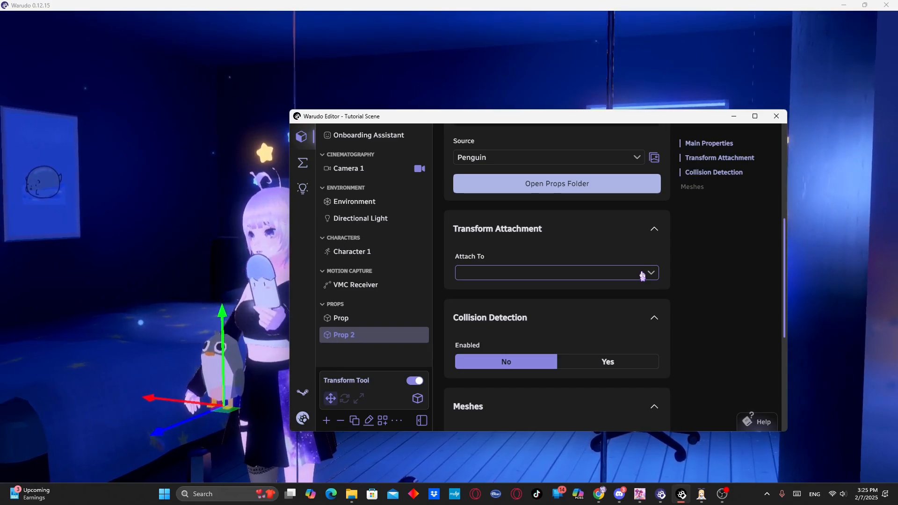
pyautogui.scroll(-3, 648, 320)
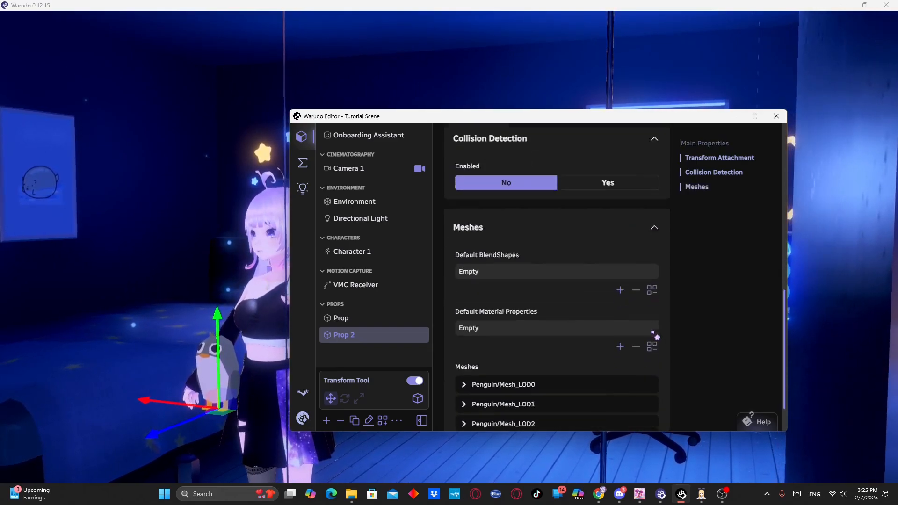
pyautogui.scroll(8, 652, 316)
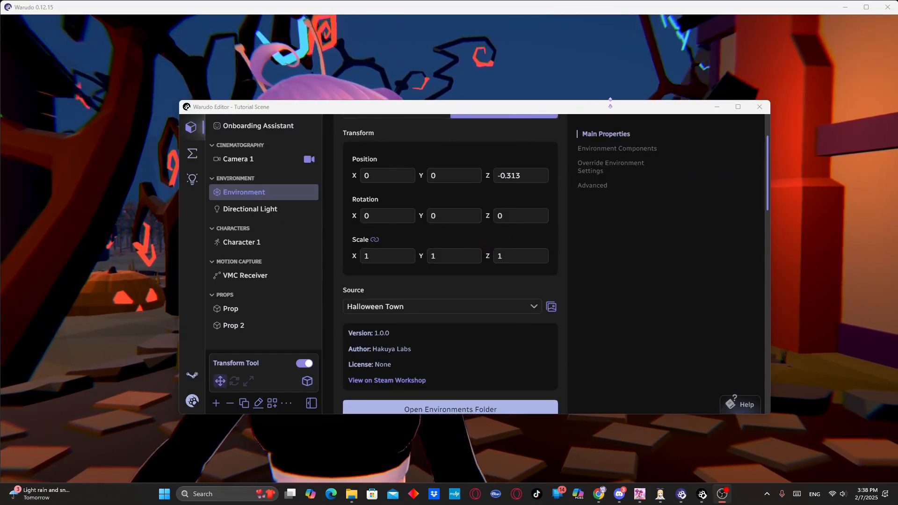
# Check the list of saved scenes available to open, and close it without switching scenes
pyautogui.moveTo(619, 108)
pyautogui.mouseDown()
pyautogui.moveTo(622, 99)
pyautogui.moveTo(612, 101)
pyautogui.mouseUp()
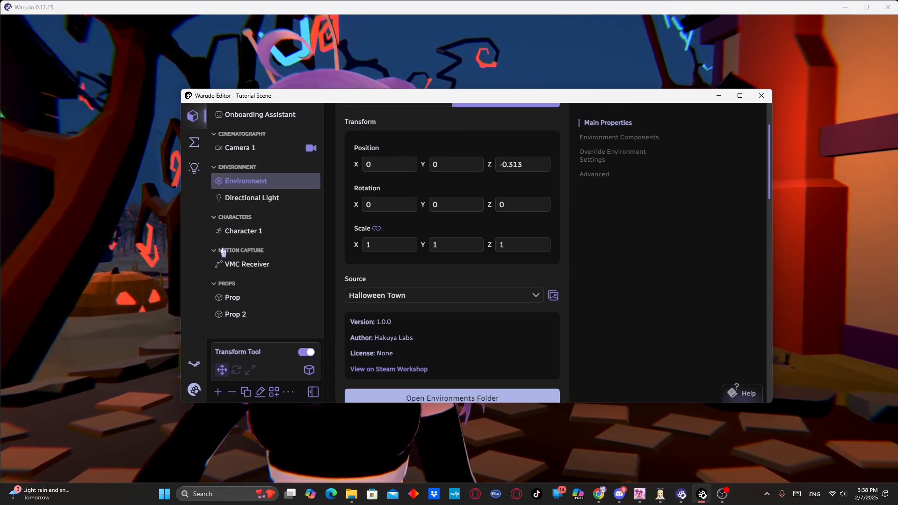
pyautogui.click(194, 391)
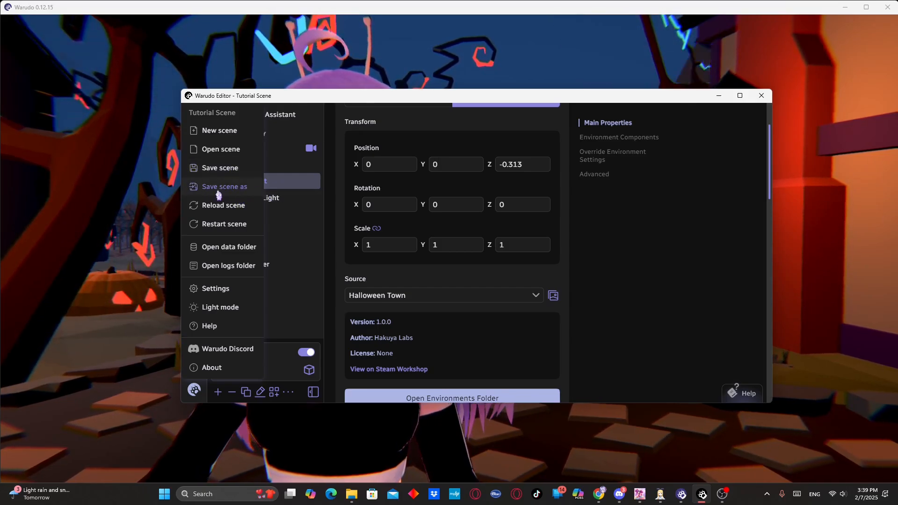
pyautogui.click(230, 150)
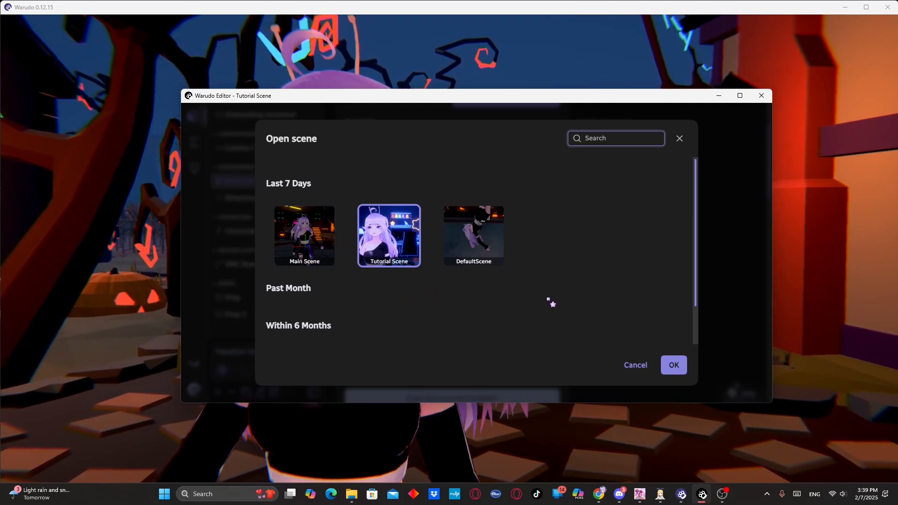
pyautogui.click(635, 366)
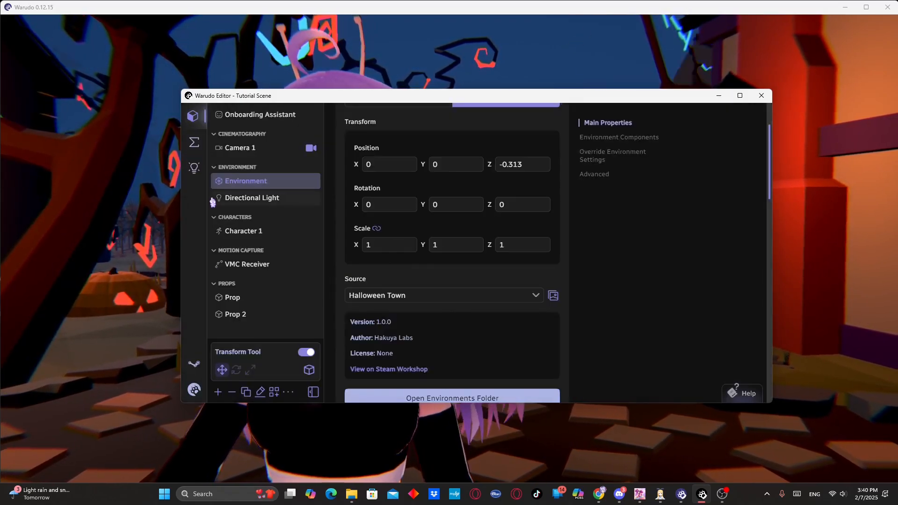
pyautogui.click(194, 390)
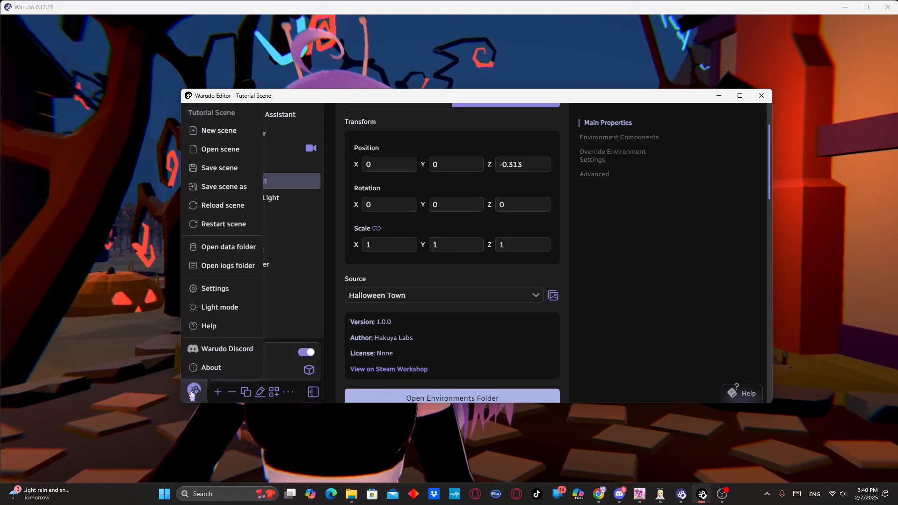
pyautogui.click(223, 131)
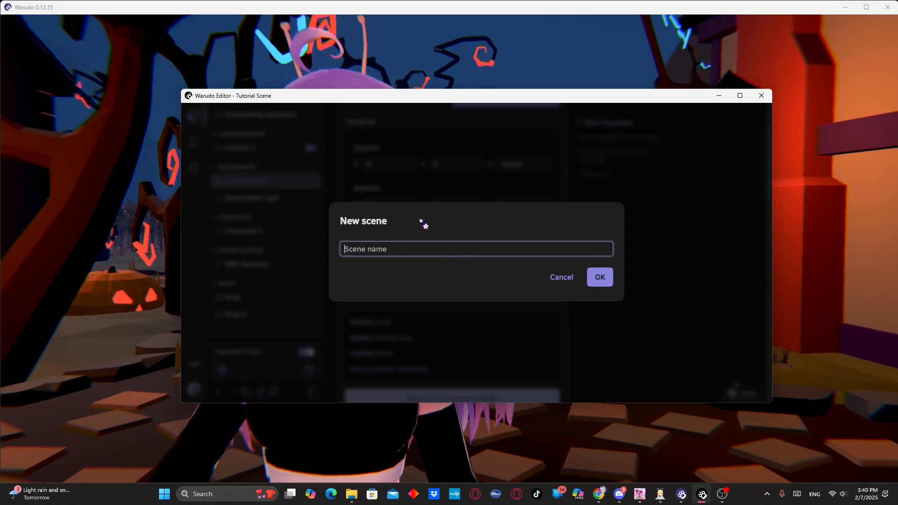
pyautogui.click(561, 279)
pyautogui.click(196, 392)
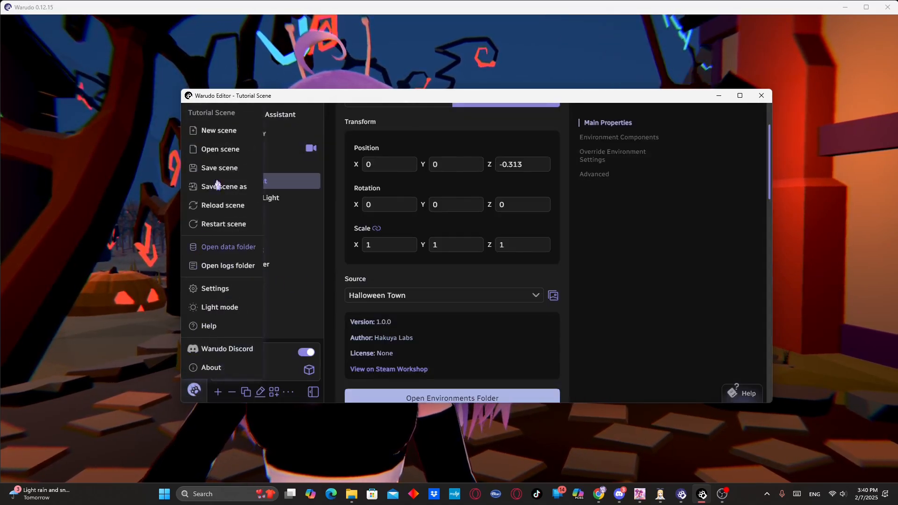
pyautogui.click(216, 136)
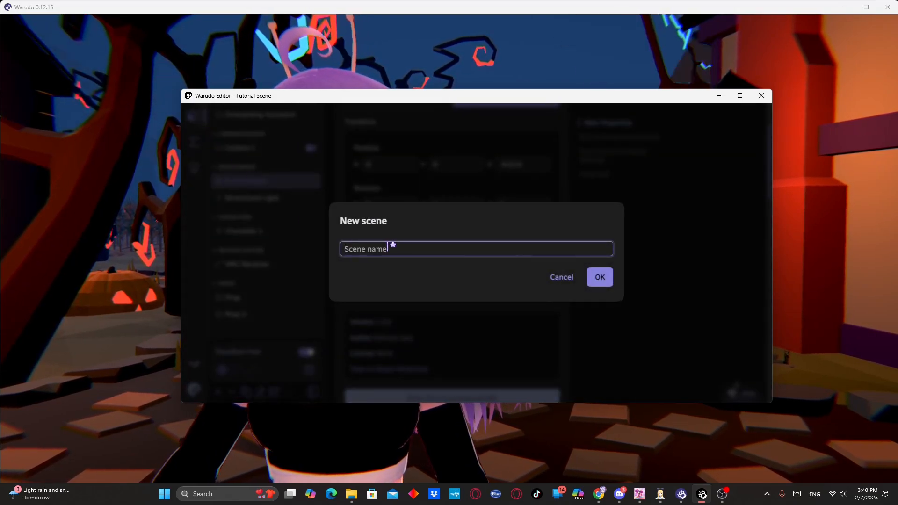
pyautogui.click(565, 279)
# Create a new scene named Test and reposition the editor window slightly
pyautogui.click(195, 391)
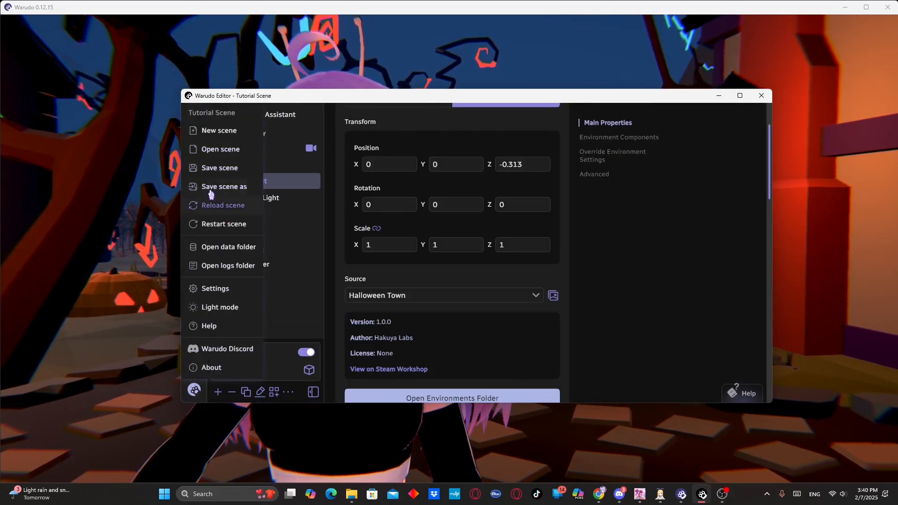
pyautogui.click(220, 131)
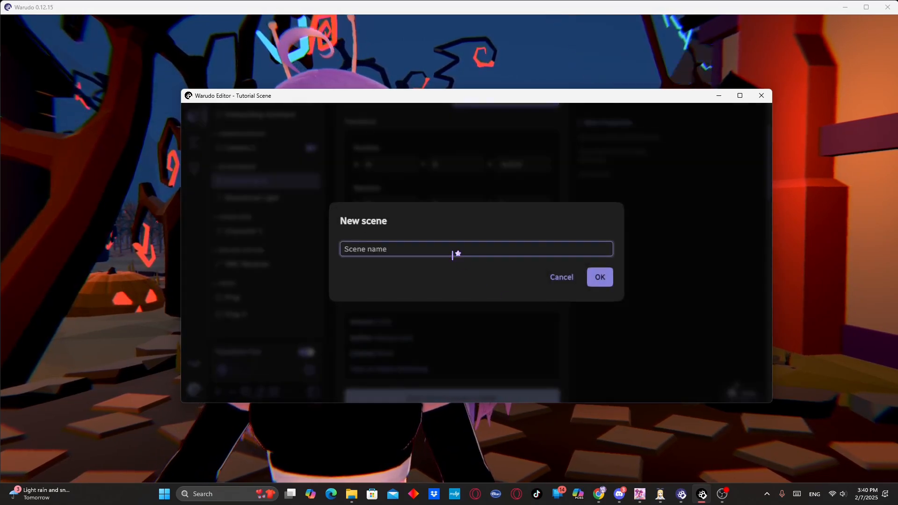
pyautogui.write('Test')
pyautogui.click(599, 277)
pyautogui.moveTo(465, 96)
pyautogui.mouseDown()
pyautogui.moveTo(454, 225)
pyautogui.moveTo(474, 102)
pyautogui.mouseUp()
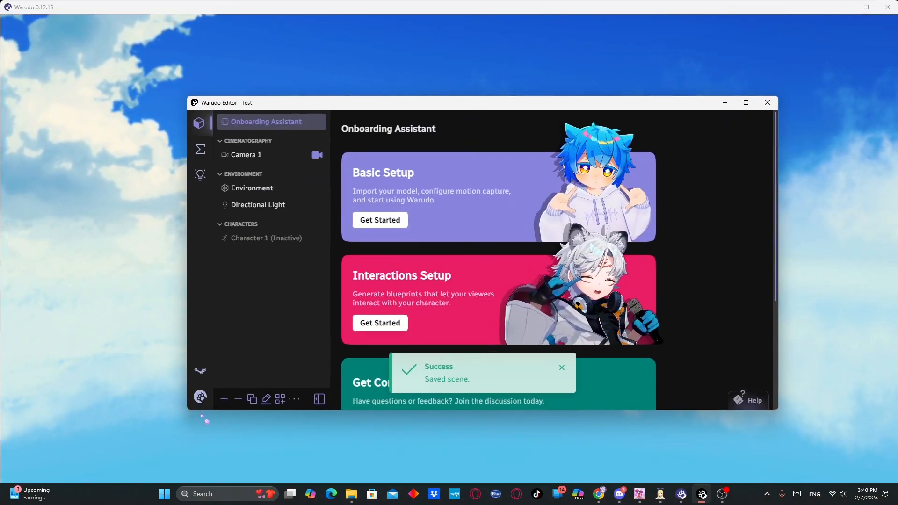
# Try the editor's light mode and switch back to dark mode
pyautogui.click(201, 398)
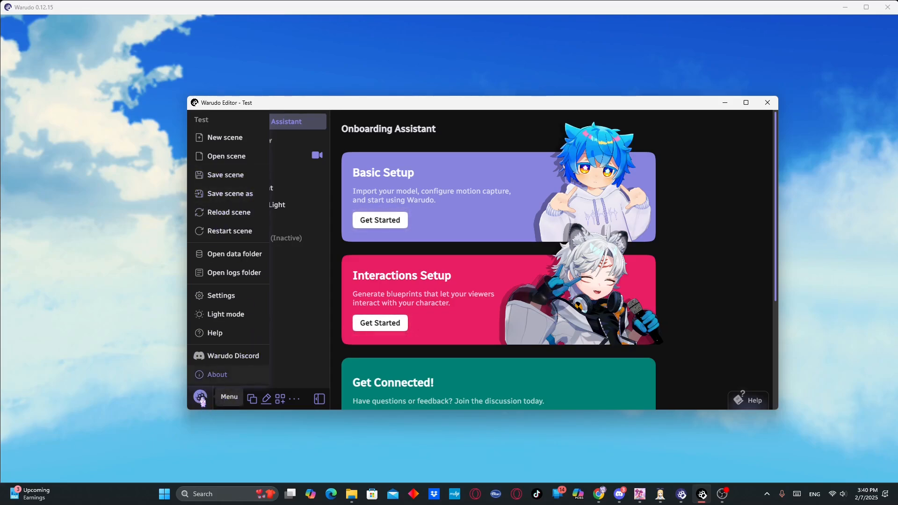
pyautogui.click(239, 318)
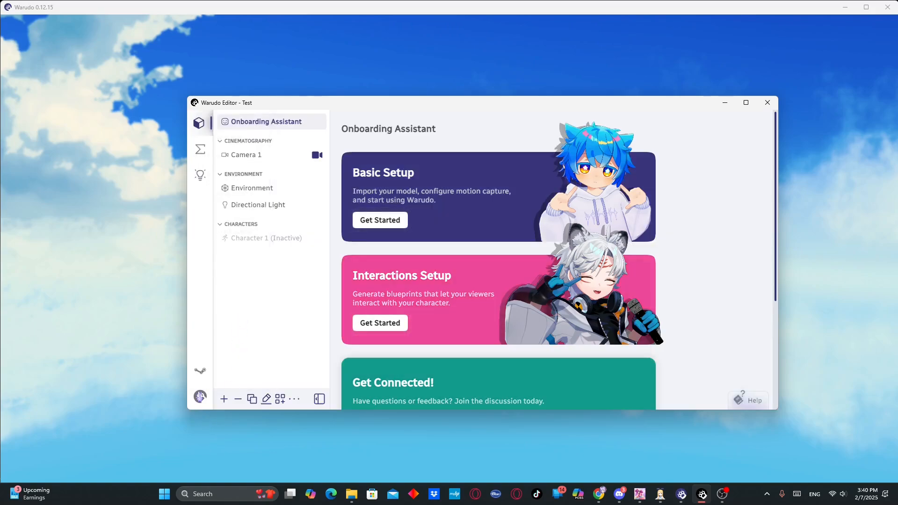
pyautogui.click(200, 397)
pyautogui.click(234, 314)
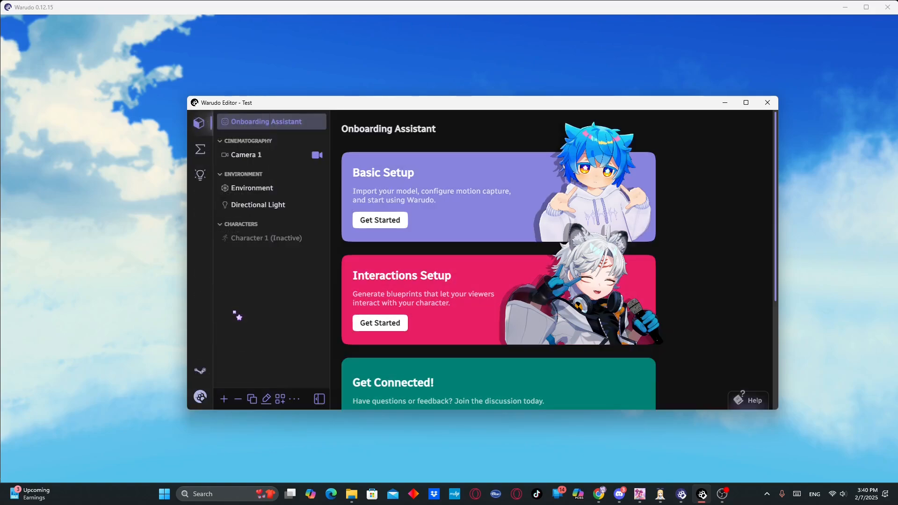